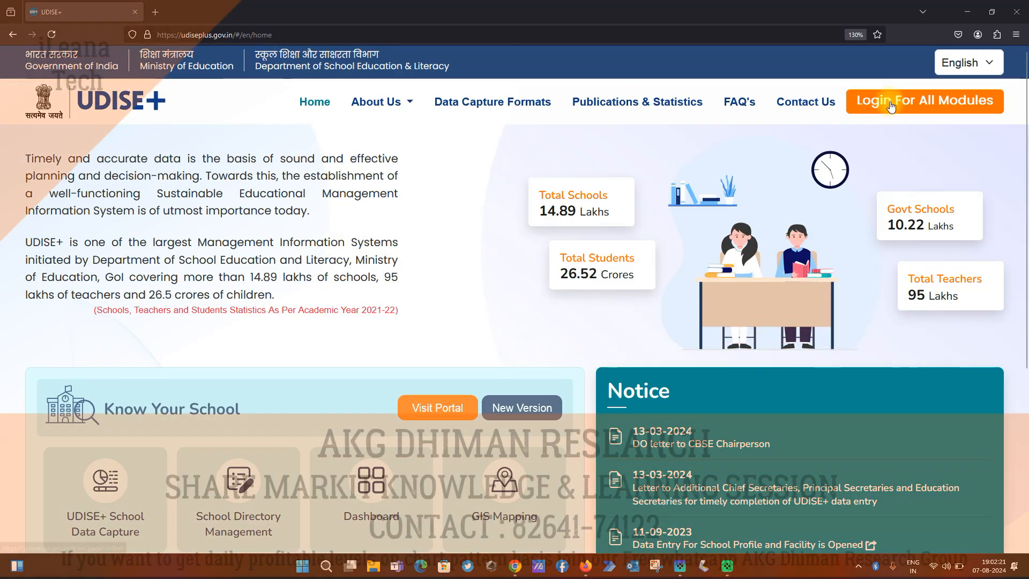
# - Go to the Profile & Facilities login from the all-modules login page and open the school's Profile & Facility forms
pyautogui.click(908, 108)
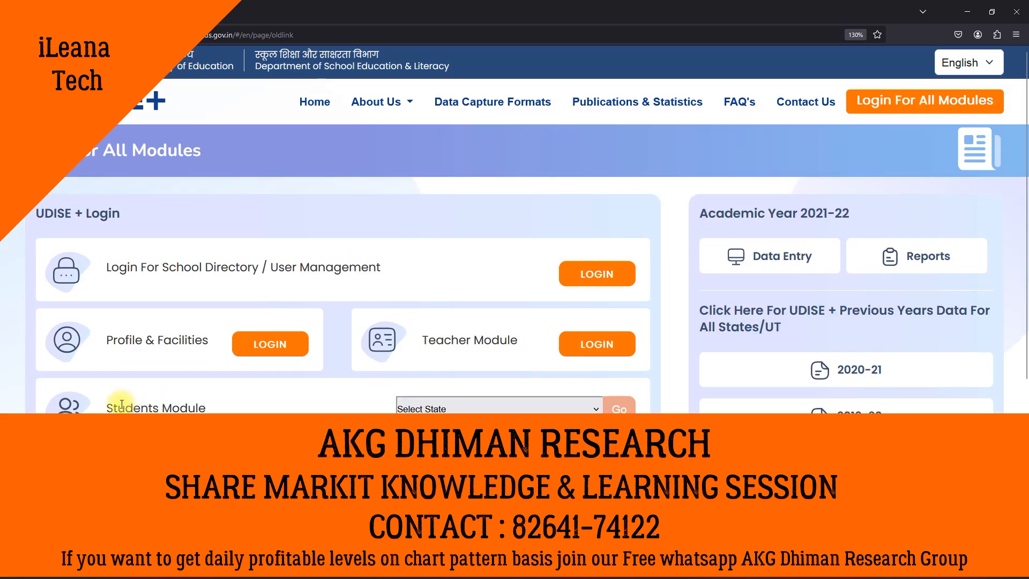
pyautogui.moveTo(105, 407); pyautogui.dragTo(199, 407)
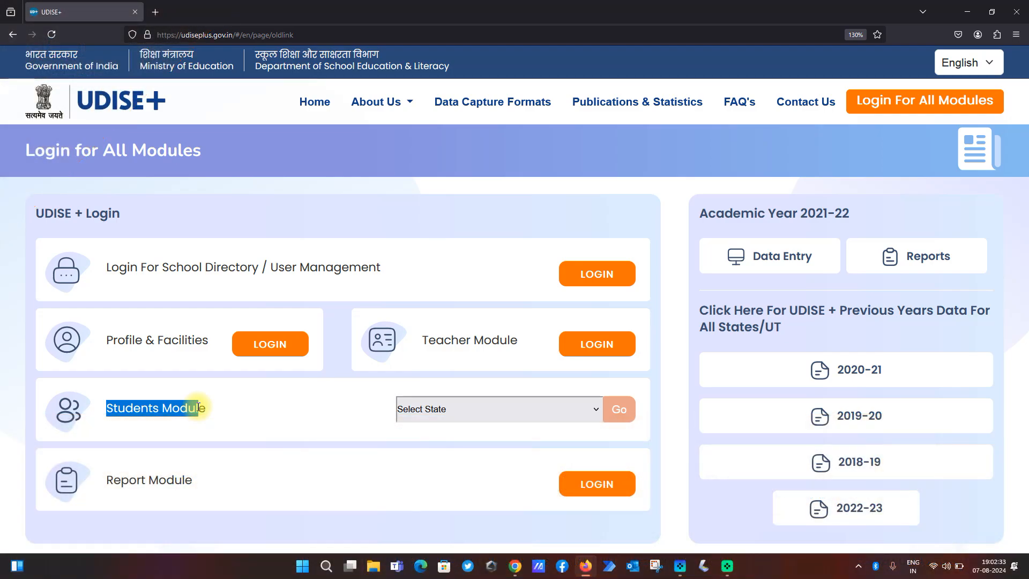
pyautogui.moveTo(421, 340); pyautogui.dragTo(481, 343)
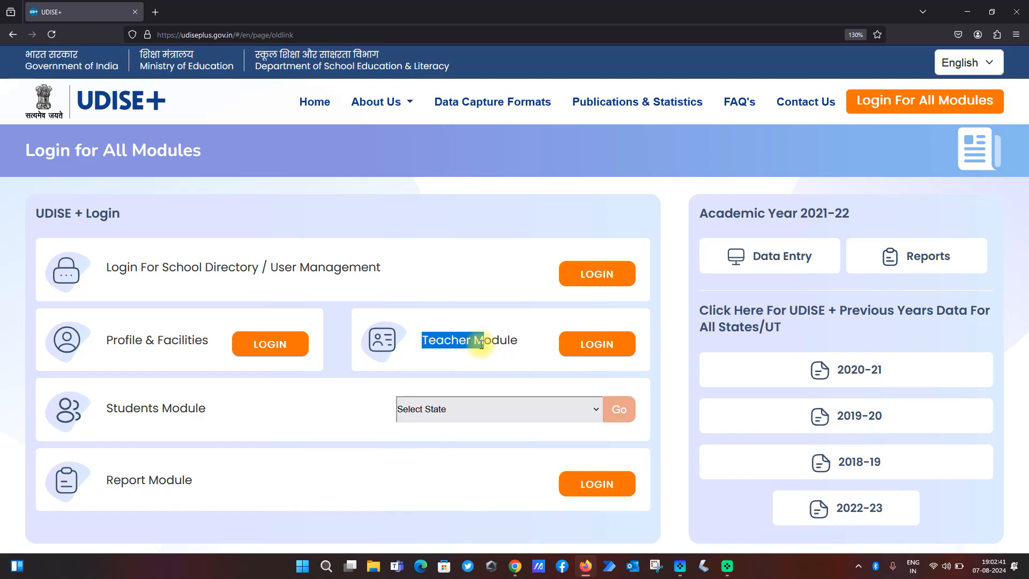
pyautogui.moveTo(126, 340); pyautogui.dragTo(179, 341)
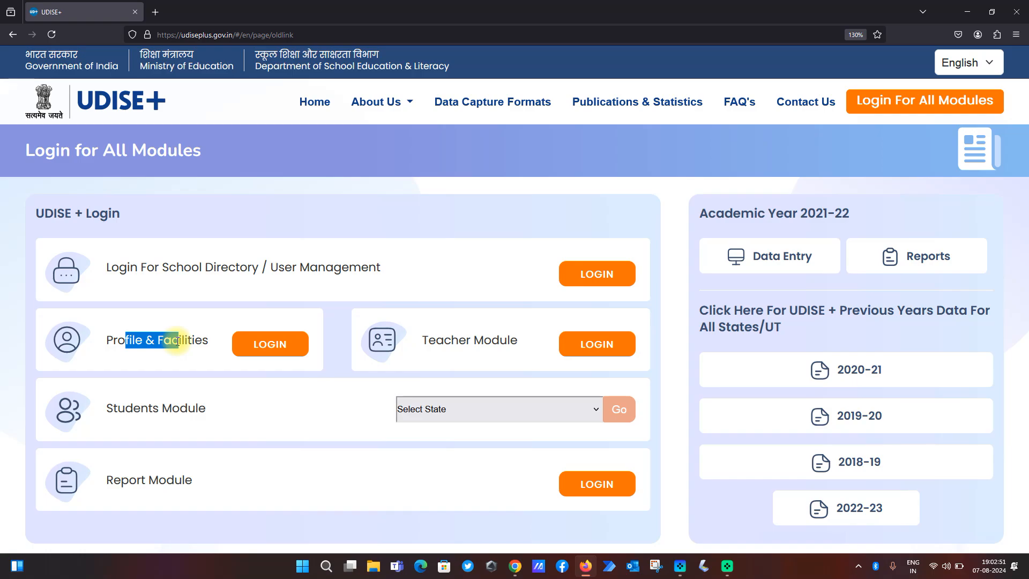
pyautogui.click(118, 338)
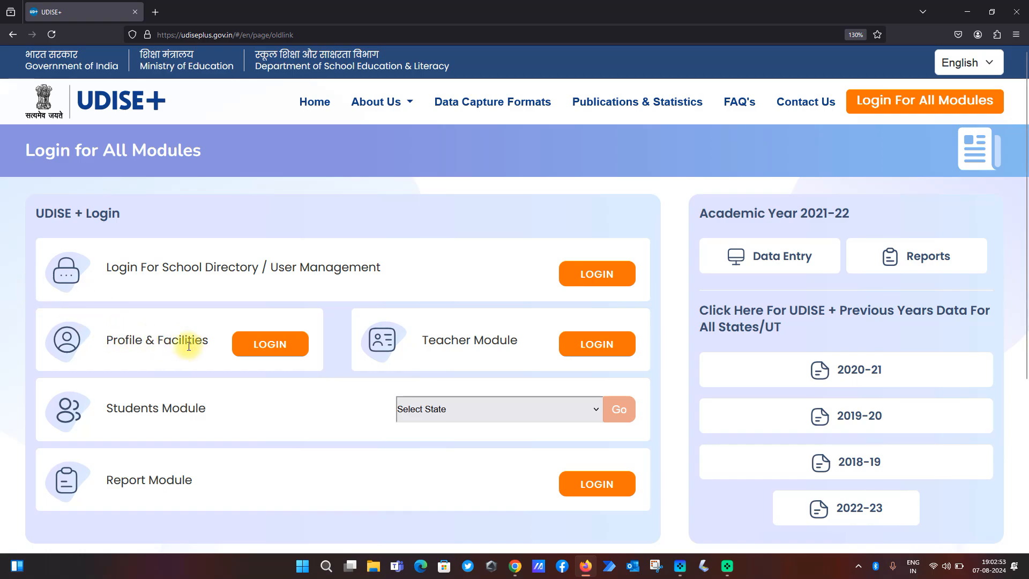
pyautogui.click(260, 350)
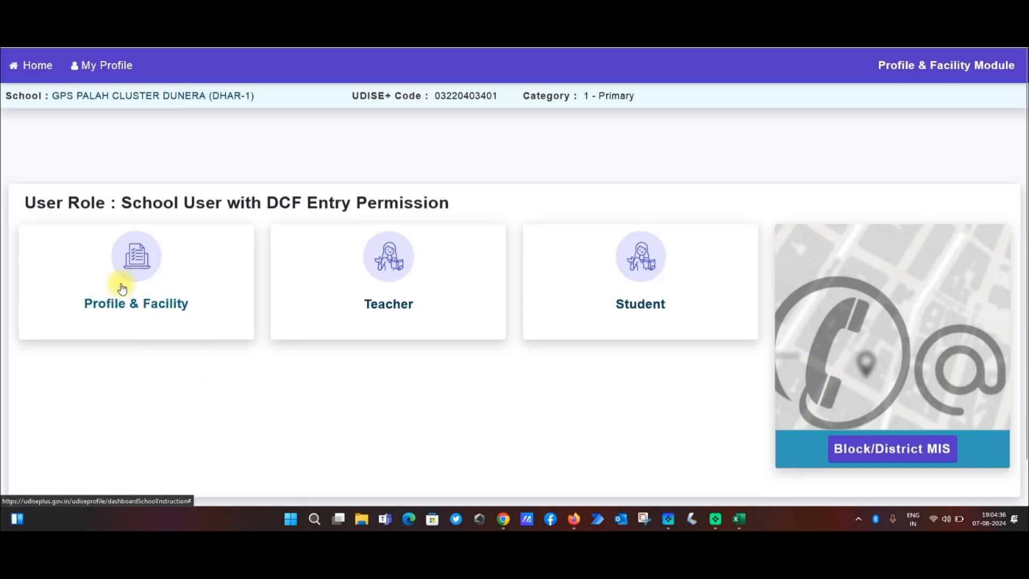
pyautogui.click(138, 272)
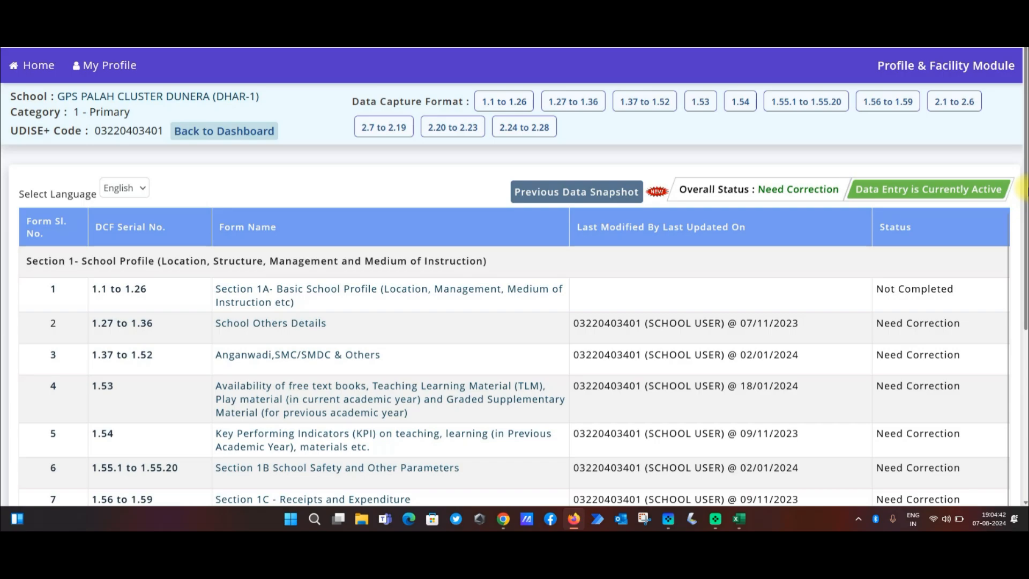
# - Examine the Data Capture Format ranges and the Section 1 School Profile and Section 2 Physical Facilities groups in the form list
pyautogui.moveTo(1026, 187)
pyautogui.mouseDown()
pyautogui.moveTo(1026, 198)
pyautogui.moveTo(1026, 180)
pyautogui.mouseUp()
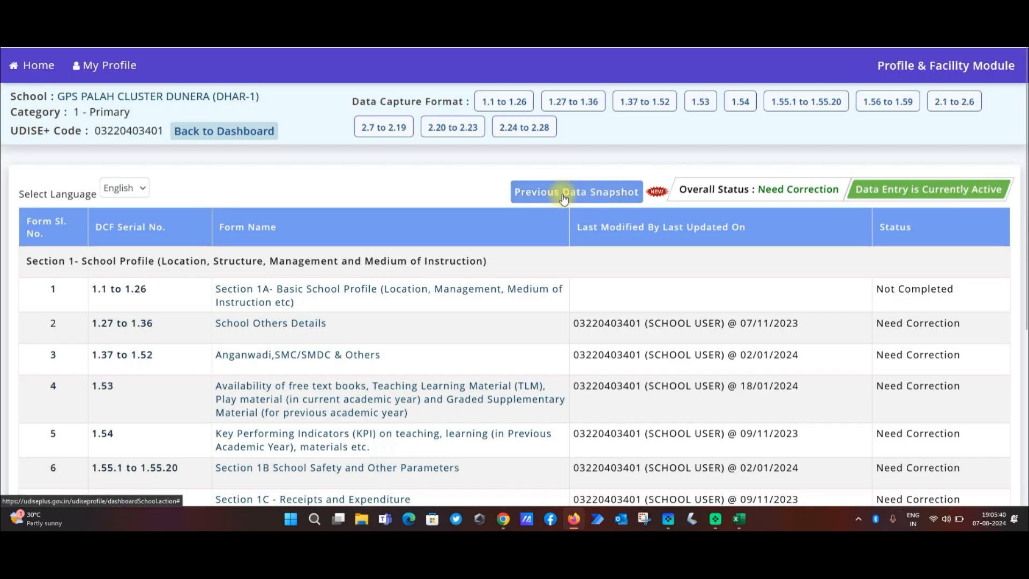
pyautogui.moveTo(359, 101); pyautogui.dragTo(443, 103)
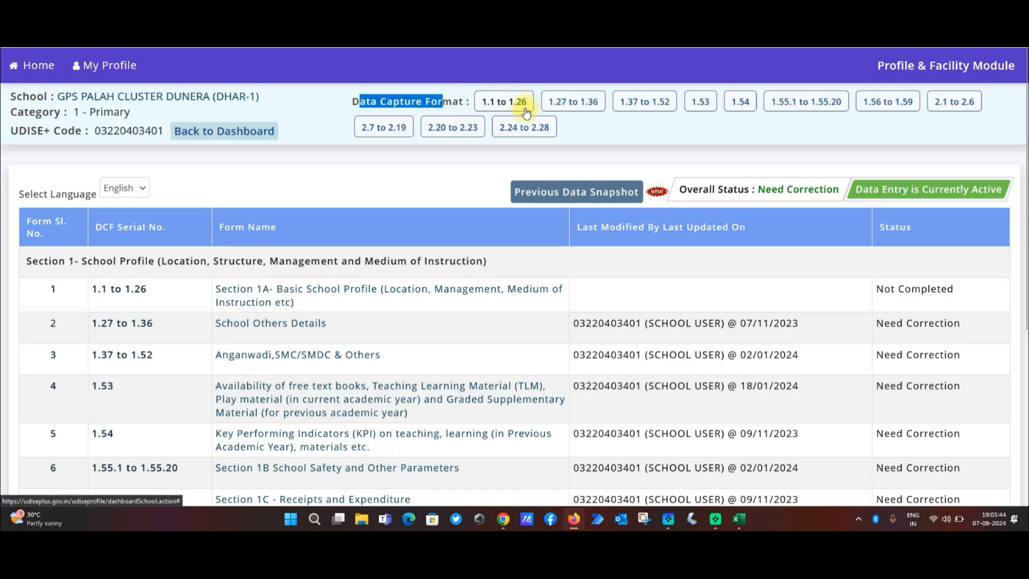
pyautogui.click(604, 130)
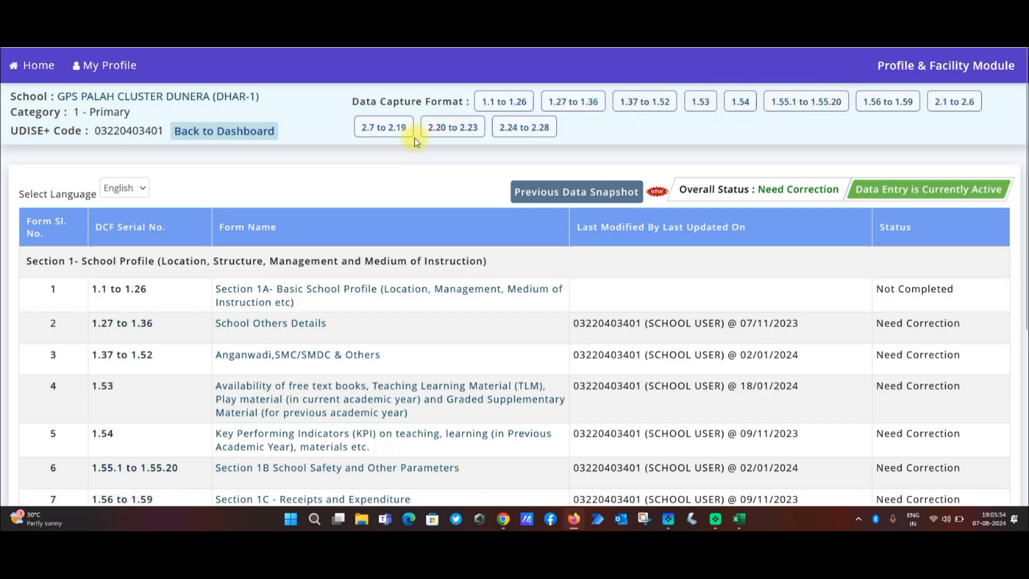
pyautogui.moveTo(1026, 210); pyautogui.dragTo(1026, 308)
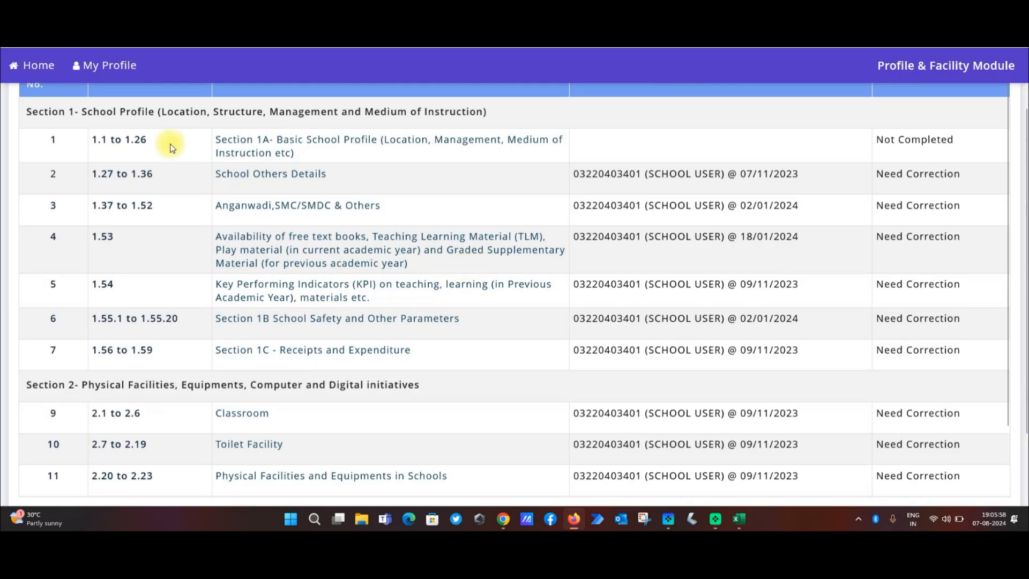
pyautogui.moveTo(88, 111); pyautogui.dragTo(155, 111)
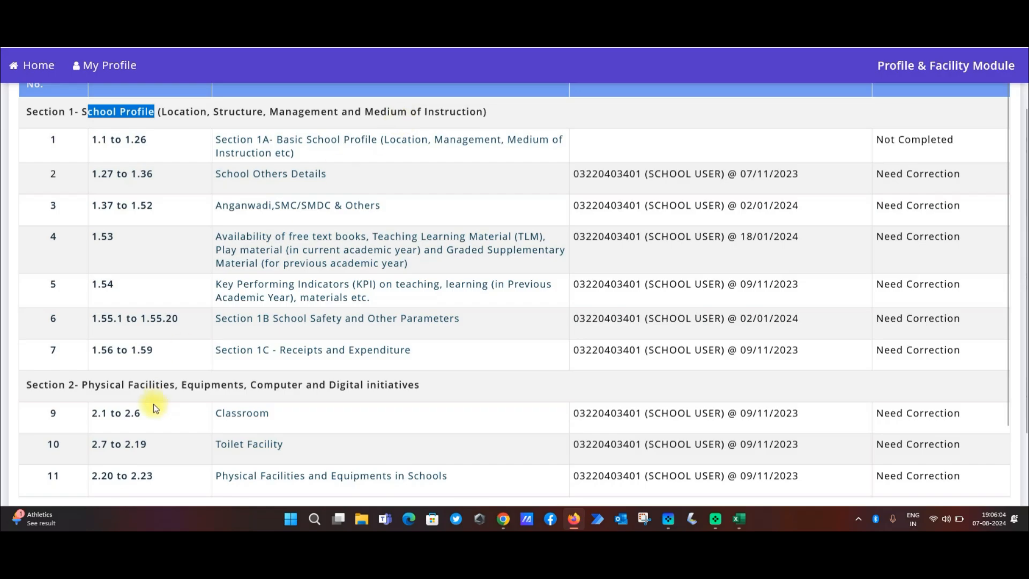
pyautogui.moveTo(106, 385); pyautogui.dragTo(238, 405)
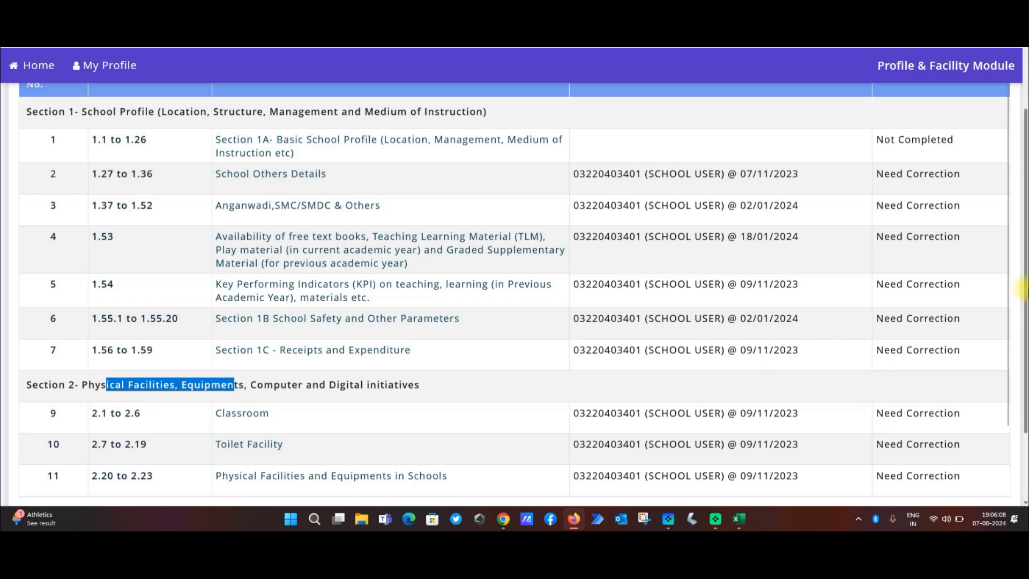
# - Check the status of each form in the list, including Section 1A and forms 1.27 to 1.53
pyautogui.scroll(-3, 1021, 381)
pyautogui.scroll(3, 1021, 300)
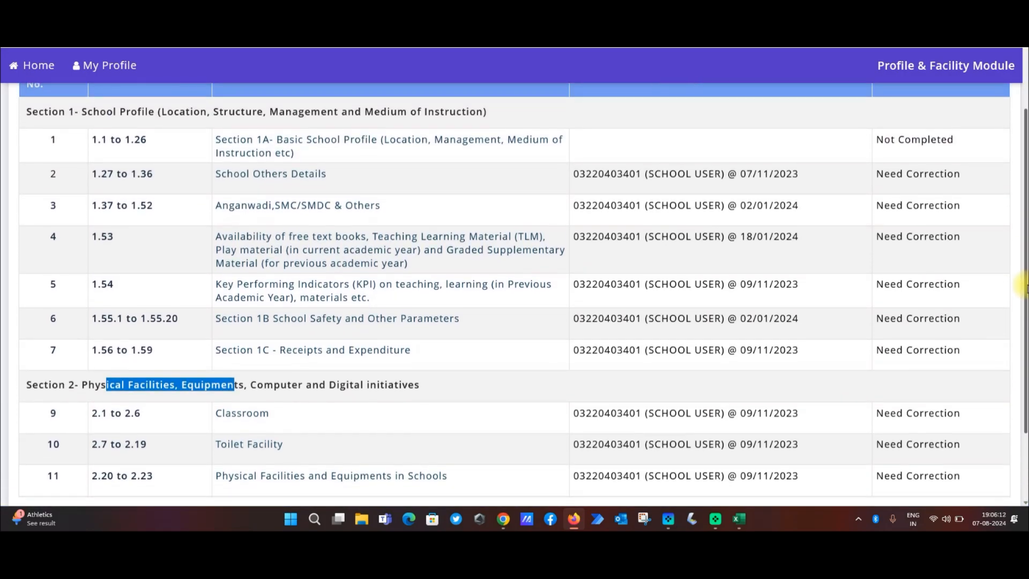
pyautogui.scroll(1, 1024, 290)
pyautogui.scroll(-2, 1023, 293)
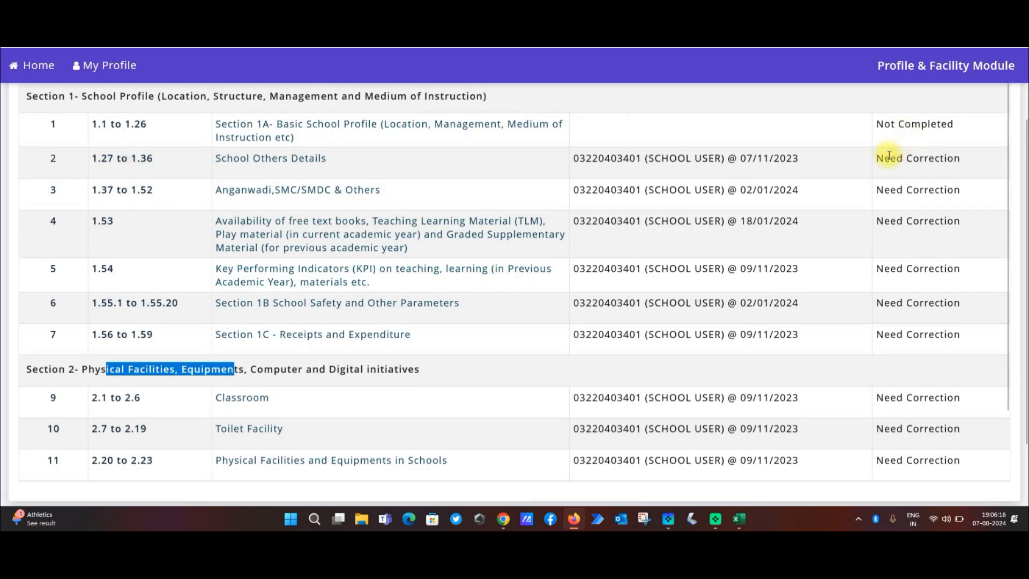
pyautogui.moveTo(881, 158); pyautogui.dragTo(948, 158)
pyautogui.moveTo(897, 190); pyautogui.dragTo(940, 189)
pyautogui.moveTo(899, 223); pyautogui.dragTo(922, 221)
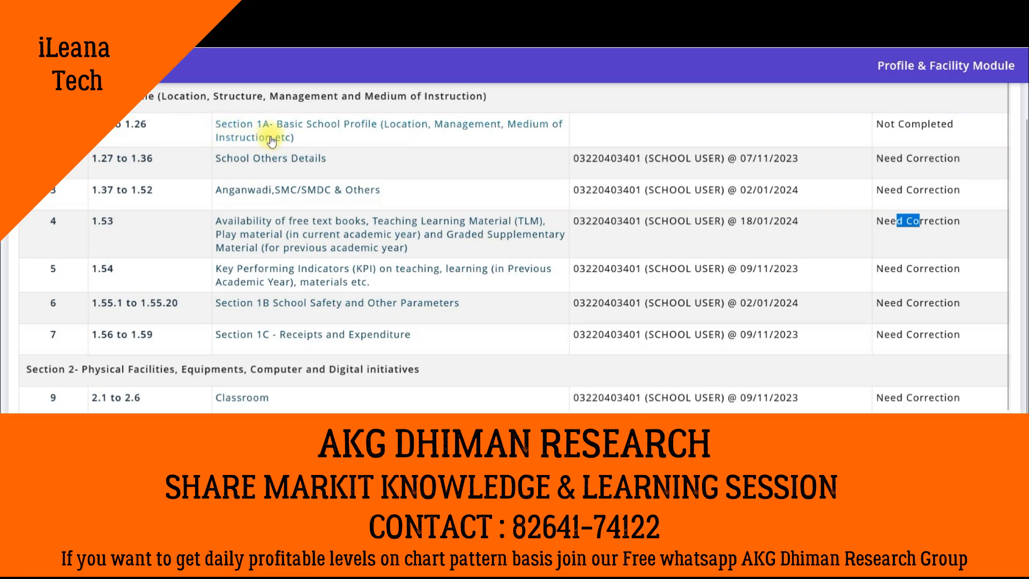
pyautogui.moveTo(885, 126); pyautogui.dragTo(932, 129)
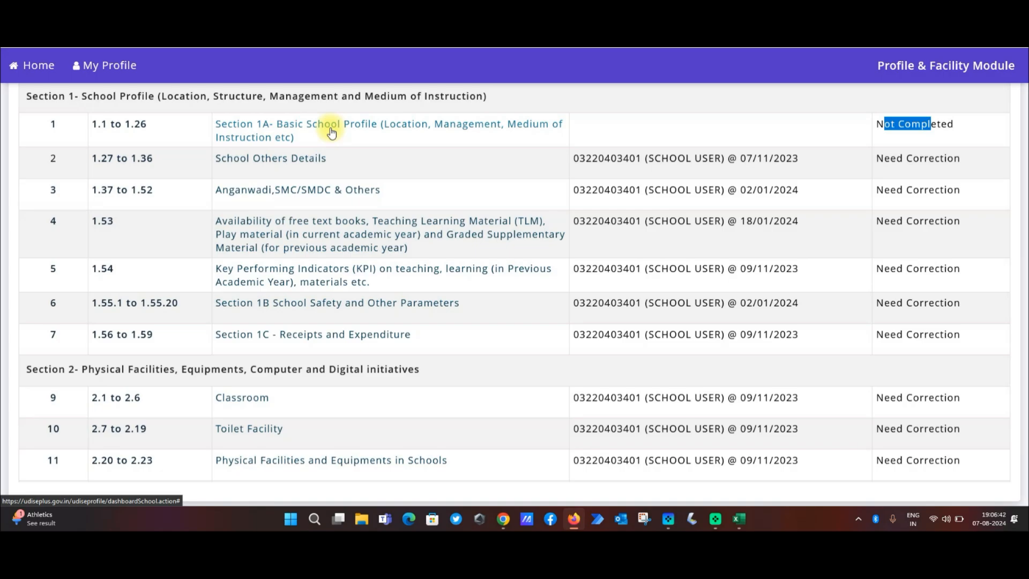
# - Open the Section 1A Basic School Profile form and review its class, medium and language entries and the notes on where to update them
pyautogui.click(295, 128)
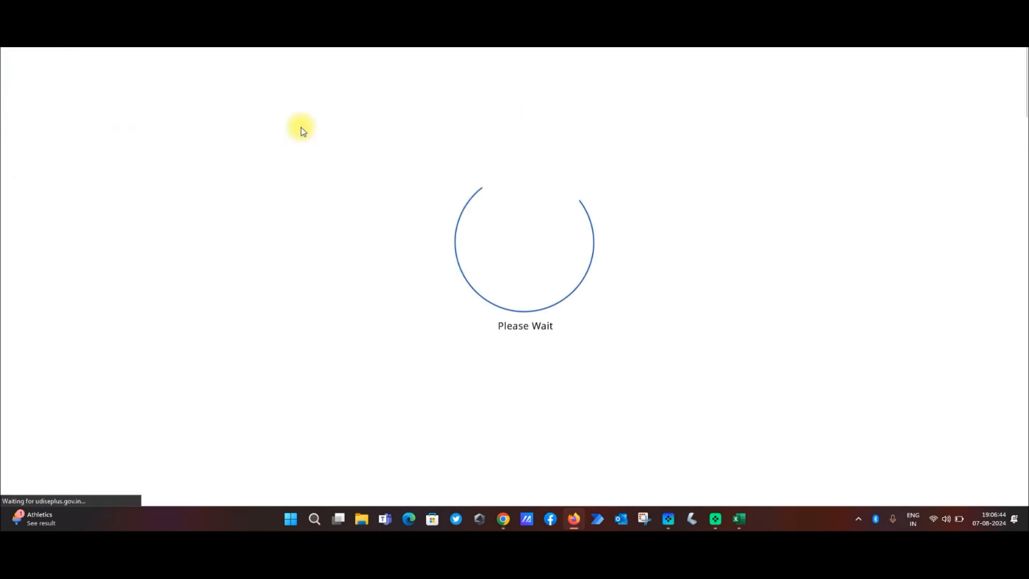
pyautogui.moveTo(1020, 195); pyautogui.dragTo(1022, 477)
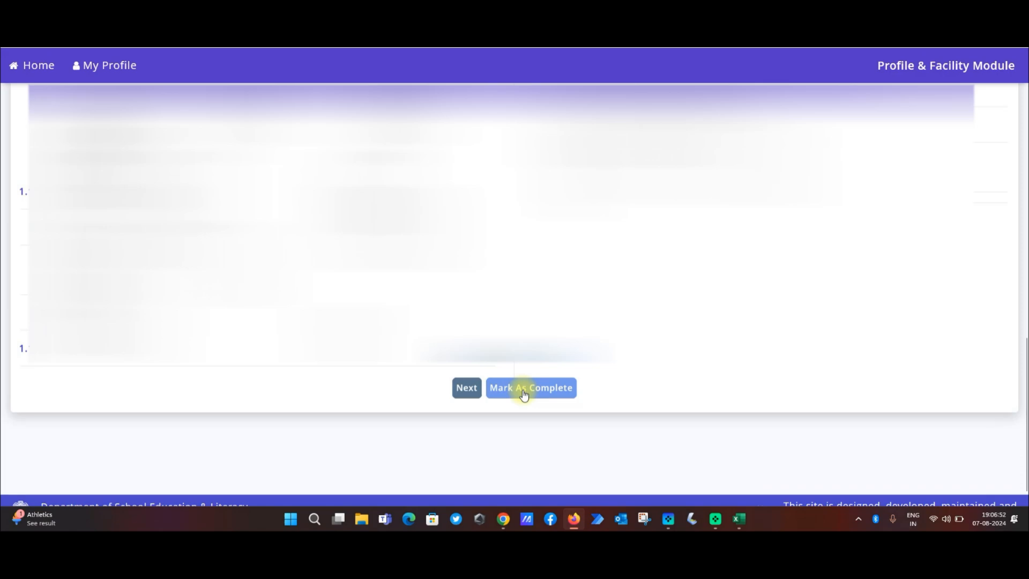
pyautogui.moveTo(1024, 368); pyautogui.dragTo(1023, 78)
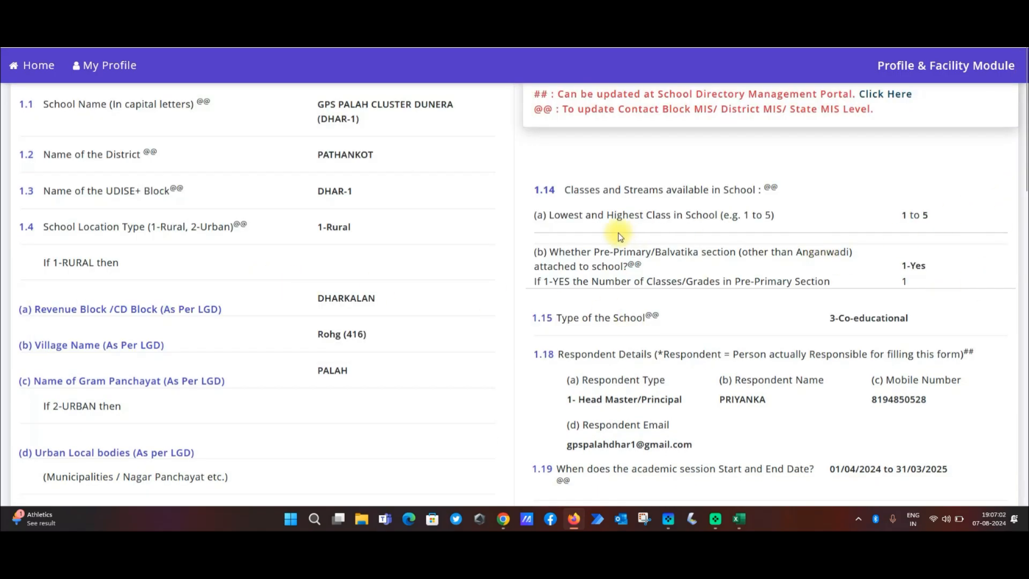
pyautogui.moveTo(608, 215); pyautogui.dragTo(679, 219)
pyautogui.moveTo(1025, 165); pyautogui.dragTo(1026, 284)
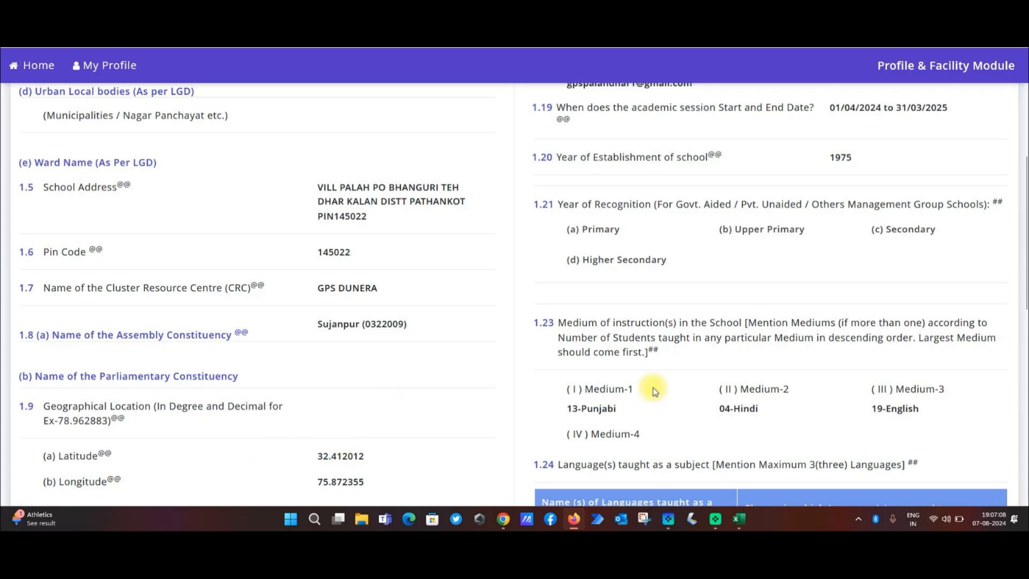
pyautogui.moveTo(1025, 281); pyautogui.dragTo(1025, 358)
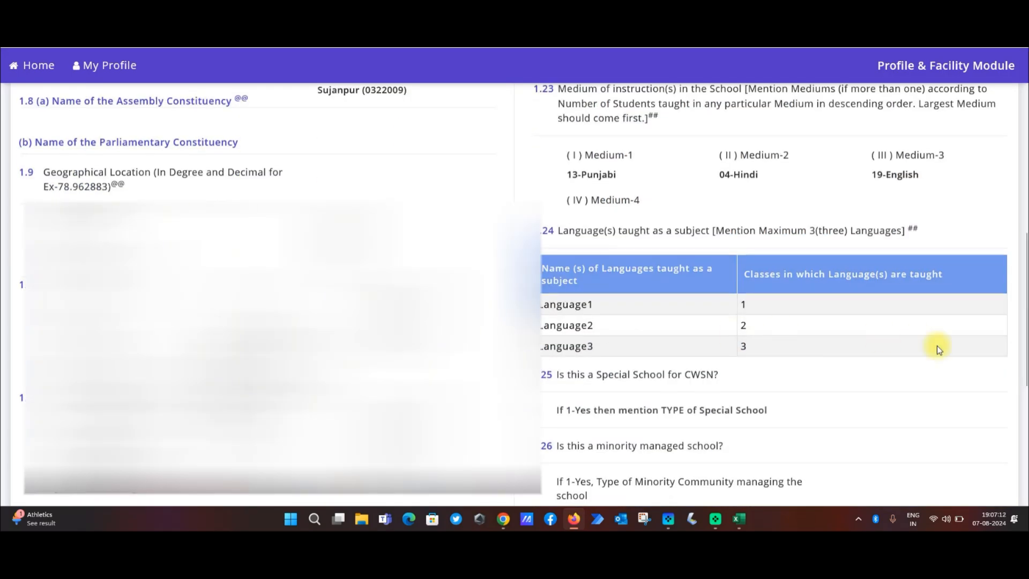
pyautogui.moveTo(1024, 255); pyautogui.dragTo(1021, 54)
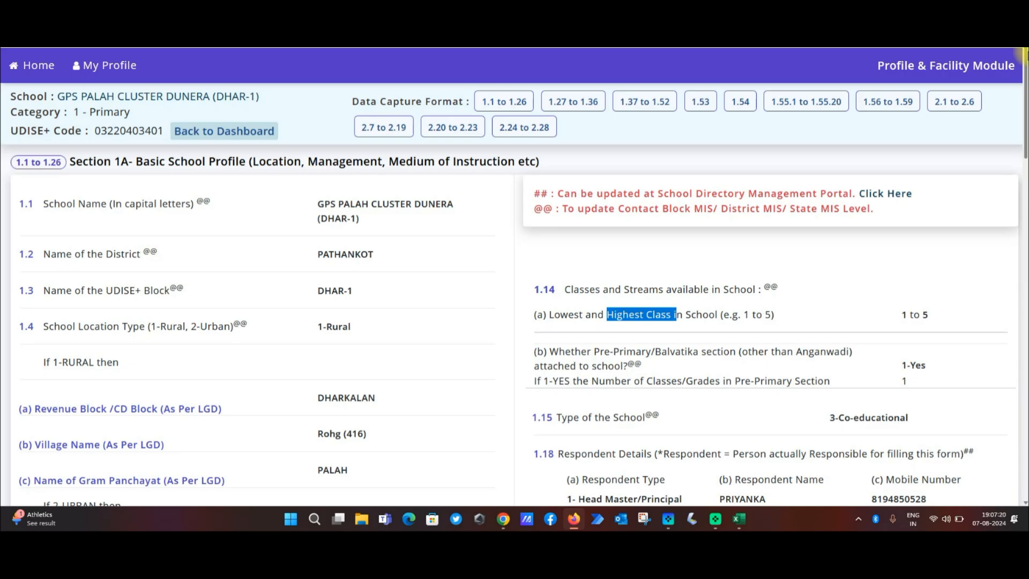
pyautogui.moveTo(633, 193); pyautogui.dragTo(734, 193)
pyautogui.click(792, 202)
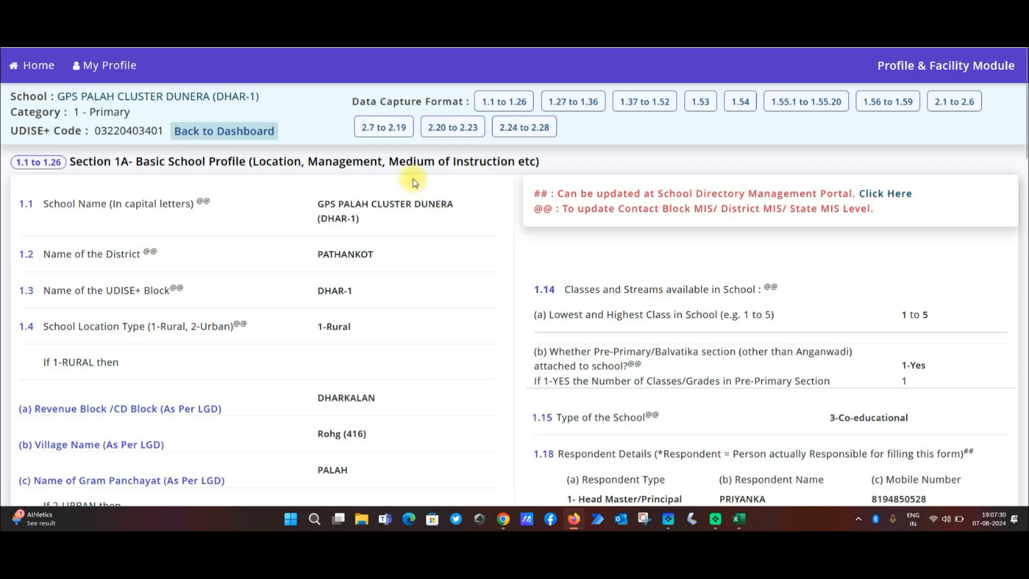
# - Return to the form dashboard and open the School Others Details form (1.27 to 1.36)
pyautogui.click(241, 132)
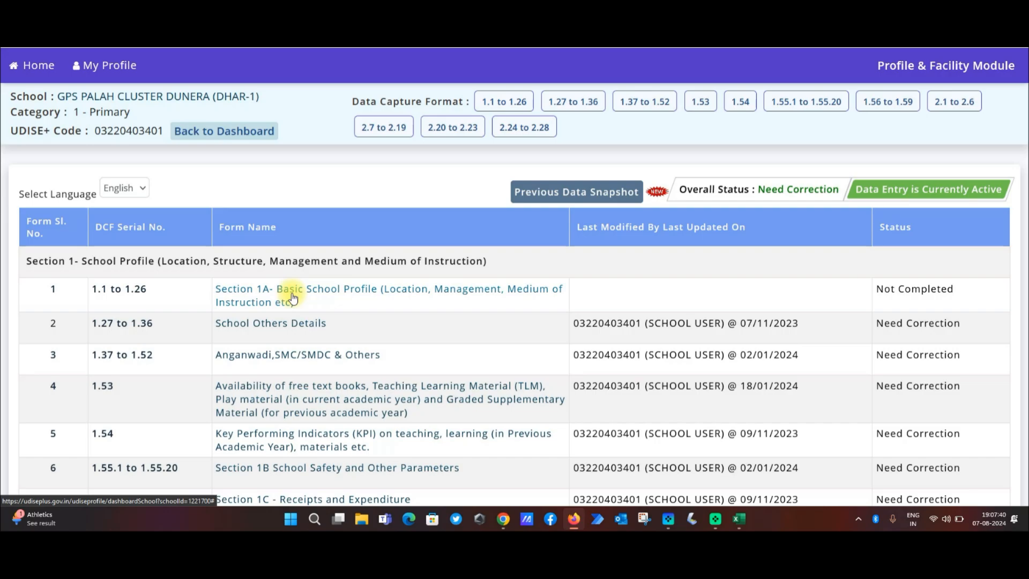
pyautogui.moveTo(1026, 277); pyautogui.dragTo(1024, 391)
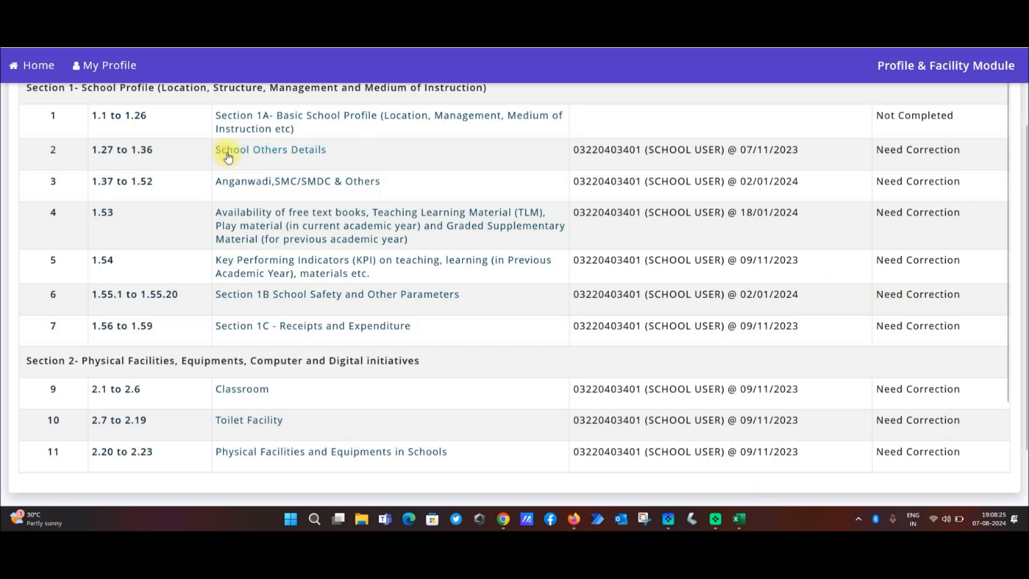
pyautogui.click(249, 152)
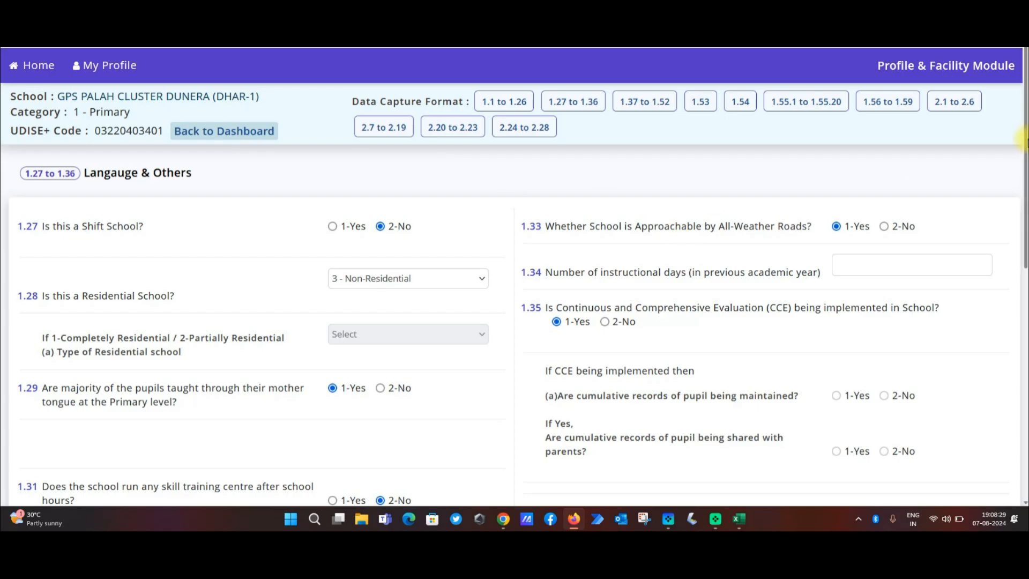
# - Review the shift school (1.27) and residential school (1.28) questions and their selected answers
pyautogui.scroll(-2, 1022, 219)
pyautogui.moveTo(1021, 219); pyautogui.dragTo(1023, 174)
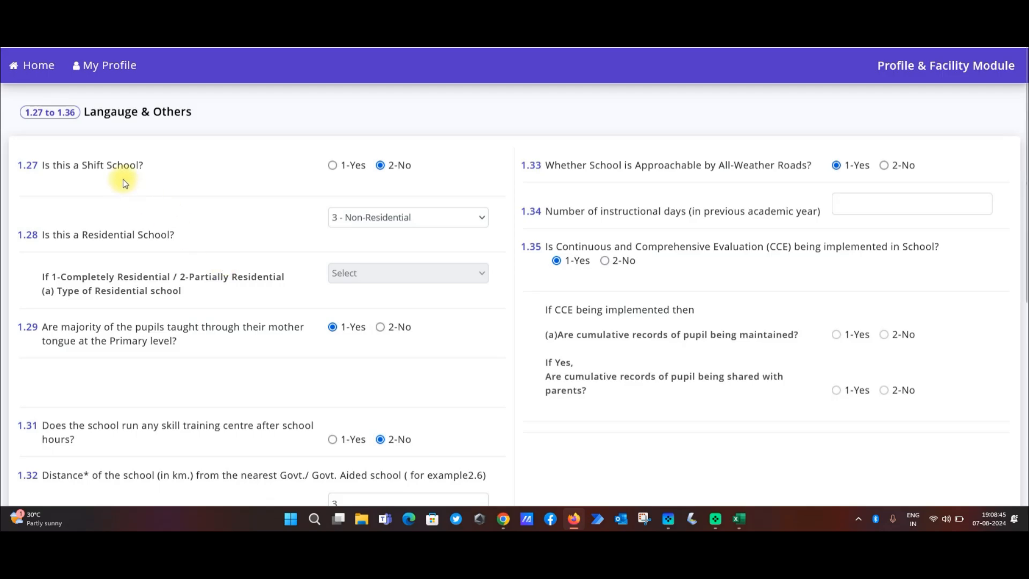
pyautogui.moveTo(61, 166); pyautogui.dragTo(109, 166)
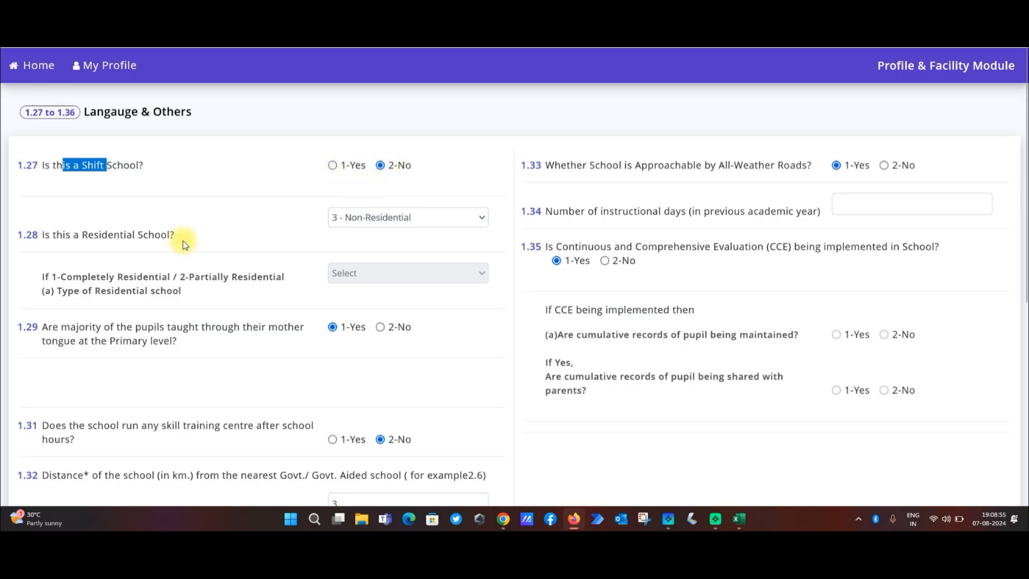
pyautogui.moveTo(65, 234); pyautogui.dragTo(120, 238)
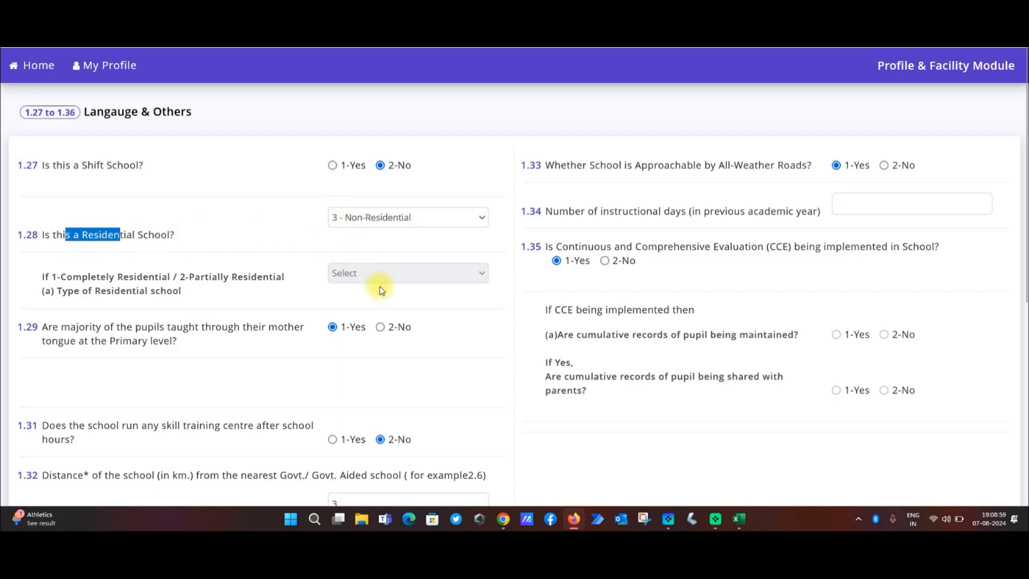
pyautogui.scroll(-3, 379, 289)
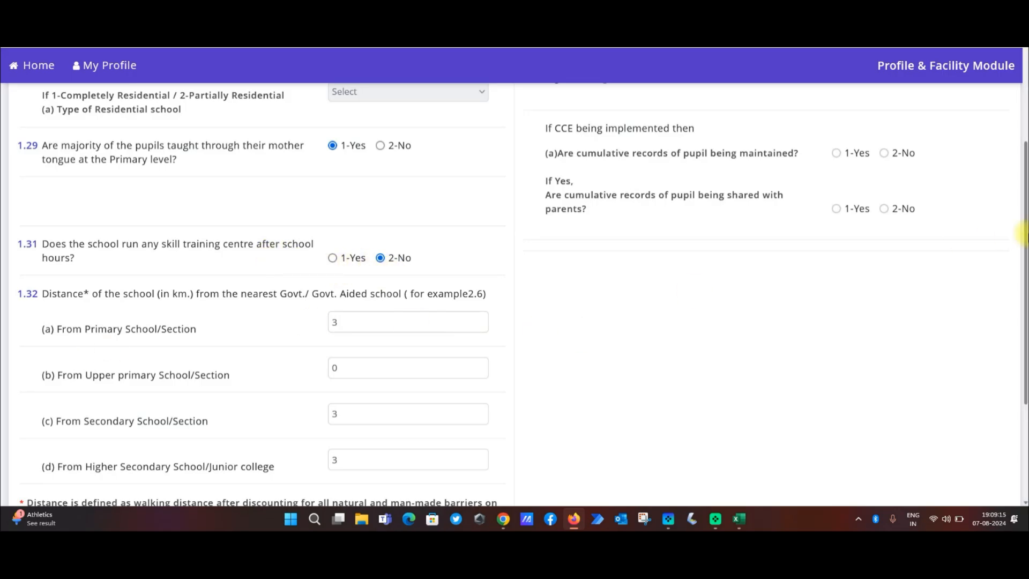
# - Review question 1.32 on distances from the nearest government primary, upper primary, secondary and higher secondary schools
pyautogui.scroll(-2, 1021, 233)
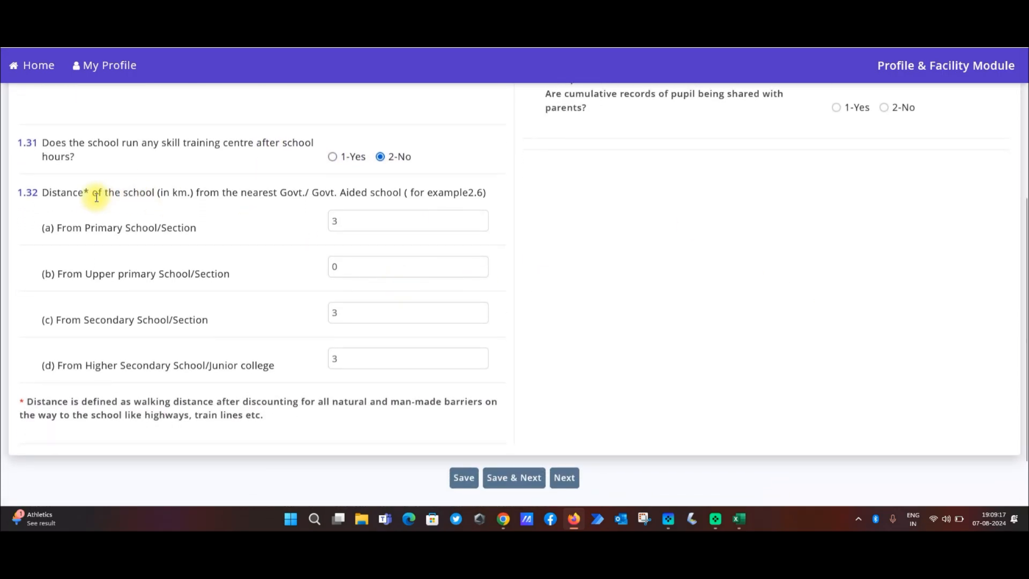
pyautogui.moveTo(57, 193); pyautogui.dragTo(145, 196)
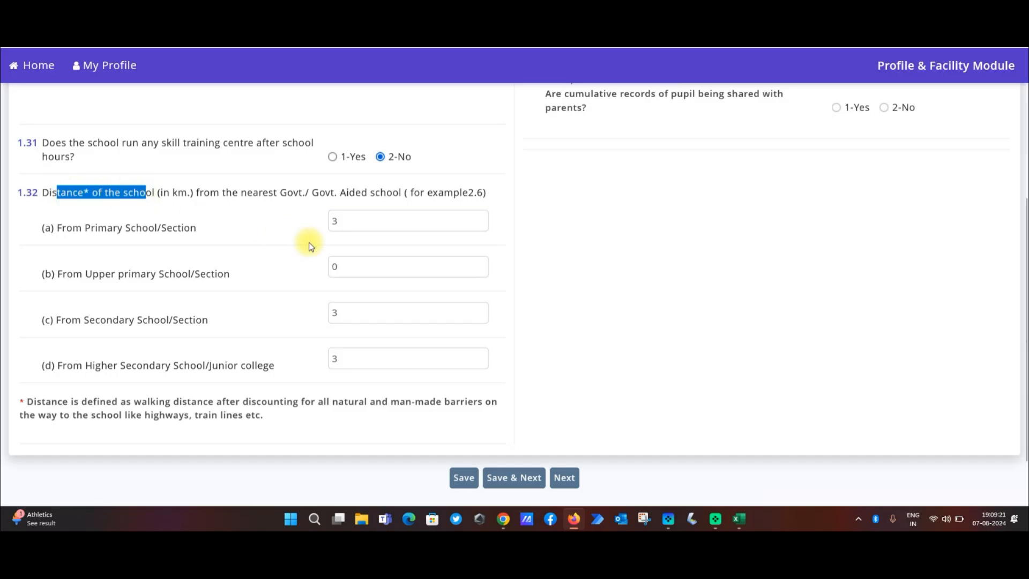
pyautogui.moveTo(85, 228); pyautogui.dragTo(136, 230)
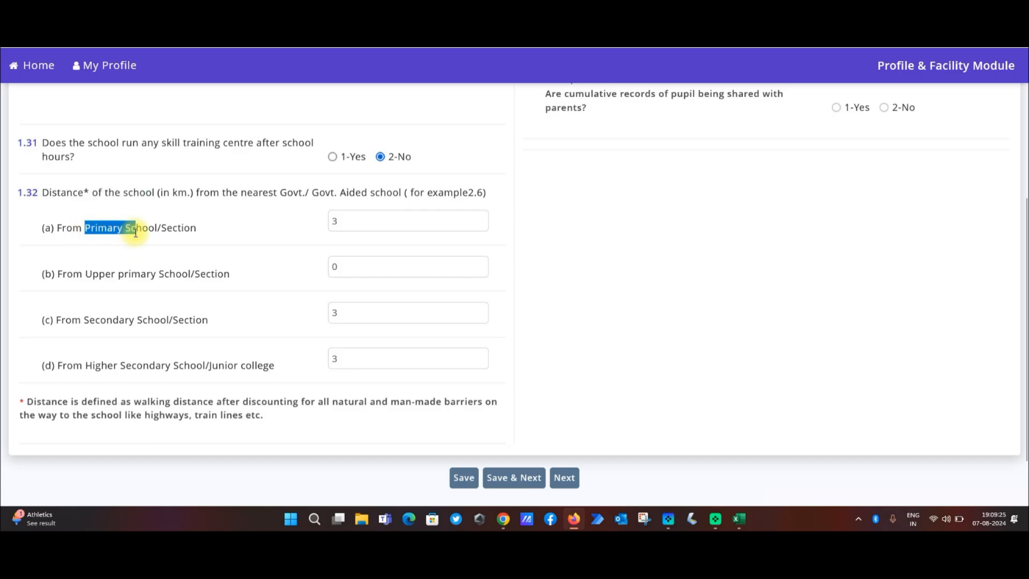
pyautogui.moveTo(105, 274); pyautogui.dragTo(166, 288)
pyautogui.moveTo(112, 321); pyautogui.dragTo(164, 332)
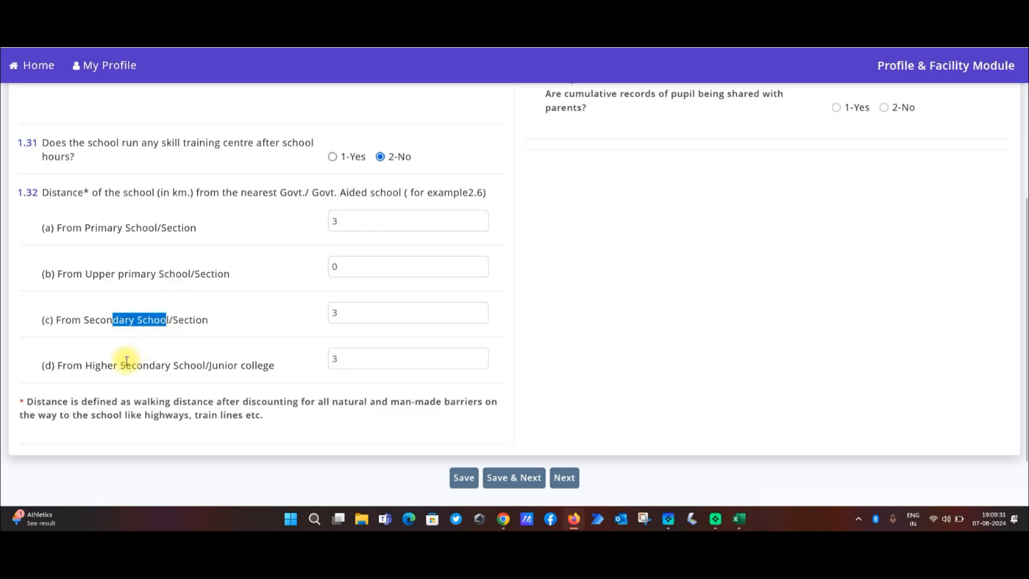
pyautogui.moveTo(127, 363); pyautogui.dragTo(179, 367)
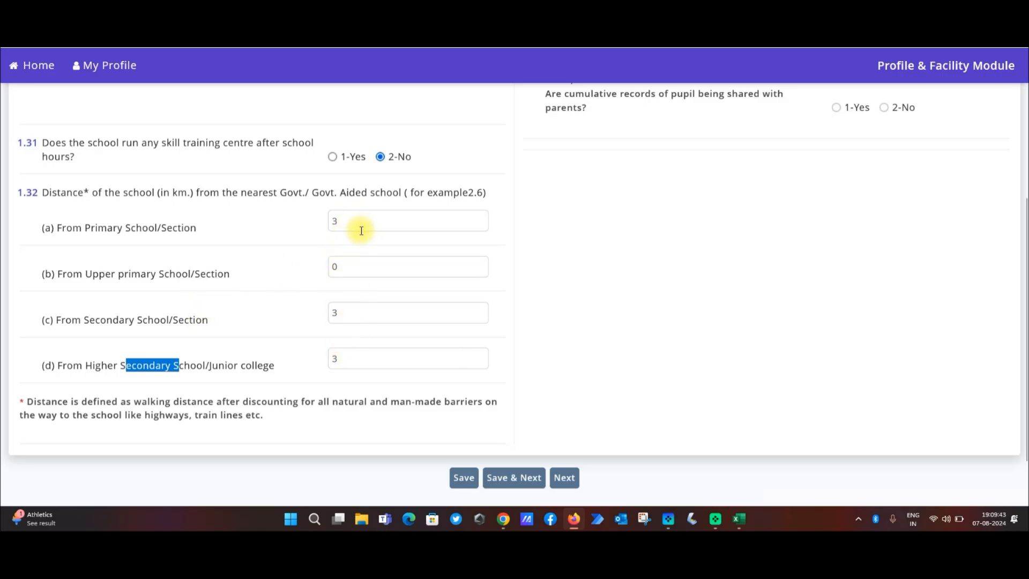
# - Read question 1.34 on instructional days in the previous academic year and activate its answer field
pyautogui.moveTo(1024, 351); pyautogui.dragTo(1021, 164)
pyautogui.scroll(-1, 941, 207)
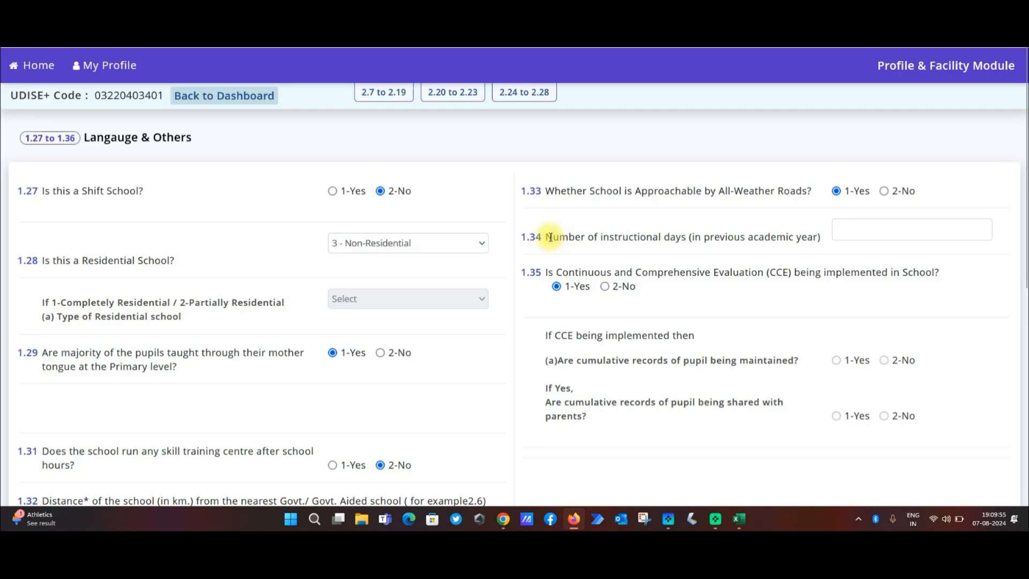
pyautogui.moveTo(546, 239); pyautogui.dragTo(817, 242)
pyautogui.click(660, 236)
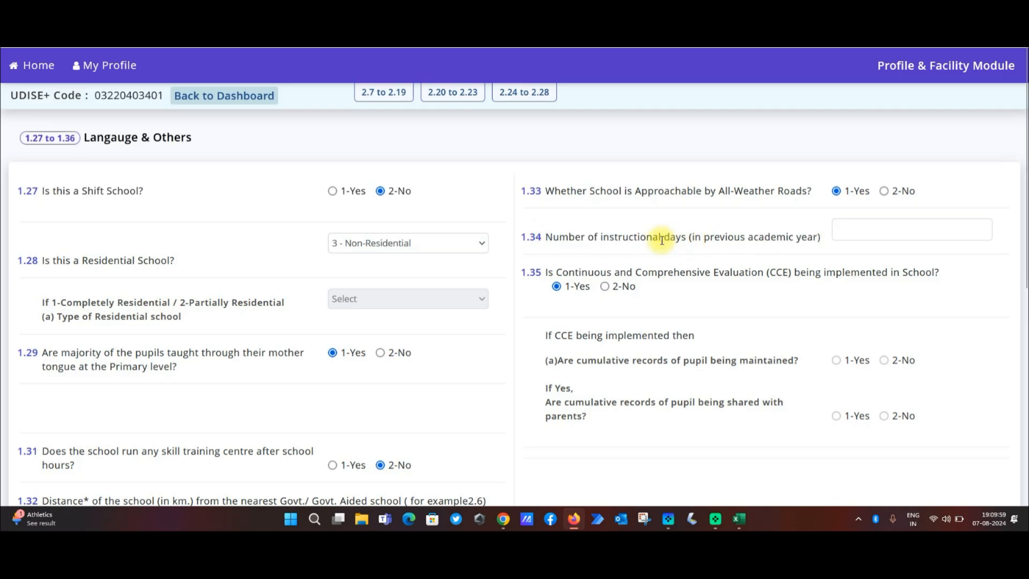
pyautogui.moveTo(608, 237); pyautogui.dragTo(773, 241)
pyautogui.click(703, 236)
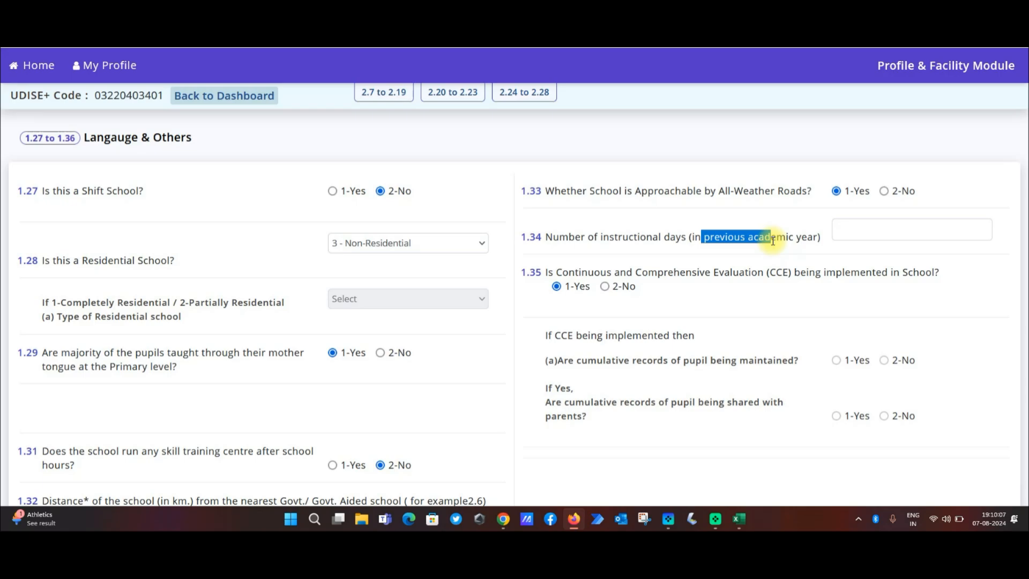
pyautogui.click(885, 235)
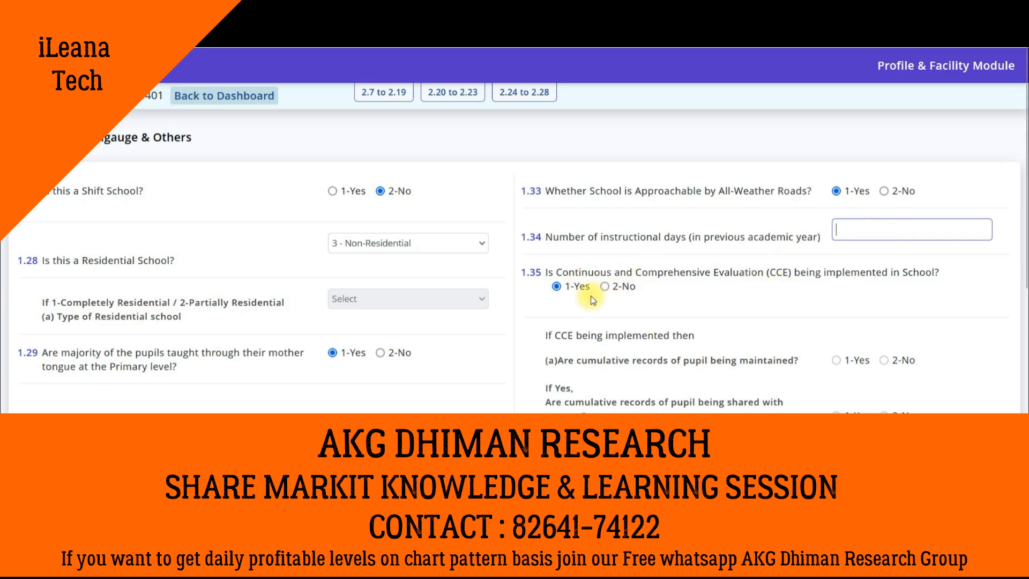
# - Read the CCE follow-up questions under 1.35 and try to answer 1-Yes for maintaining cumulative pupil records
pyautogui.moveTo(1026, 269); pyautogui.dragTo(1028, 305)
pyautogui.moveTo(641, 296); pyautogui.dragTo(732, 303)
pyautogui.moveTo(612, 336); pyautogui.dragTo(667, 347)
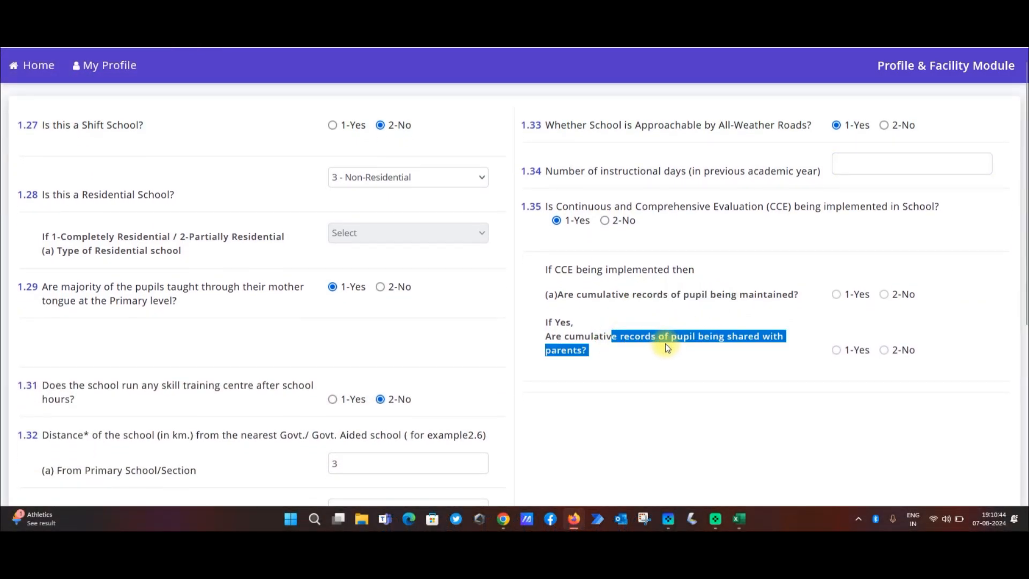
pyautogui.click(838, 297)
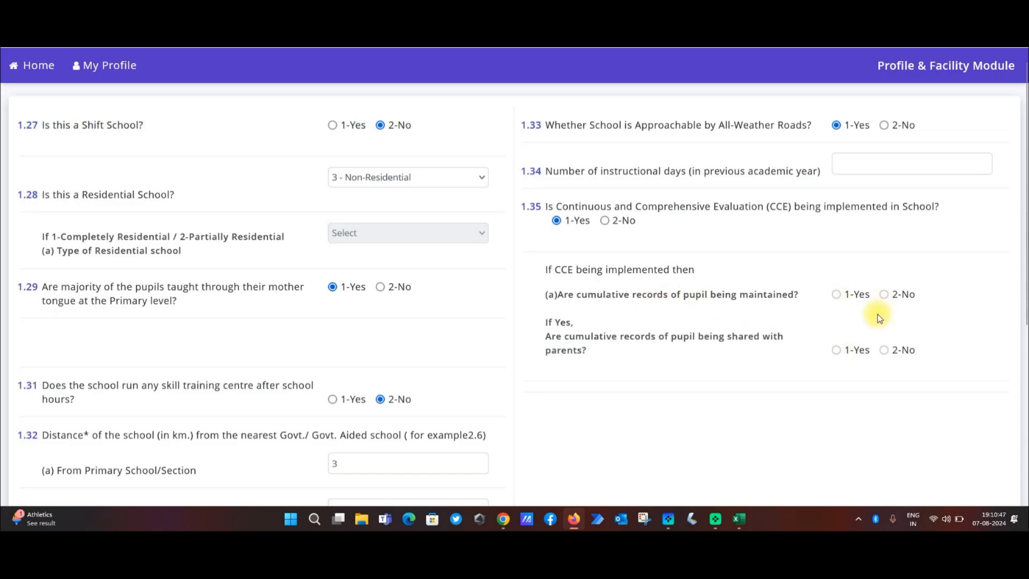
# - Proceed to the Anganwadi, SMC/SMDC & Others form (1.37 to 1.52) without saving the current form
pyautogui.scroll(-1, 1021, 272)
pyautogui.moveTo(1021, 272); pyautogui.dragTo(1019, 394)
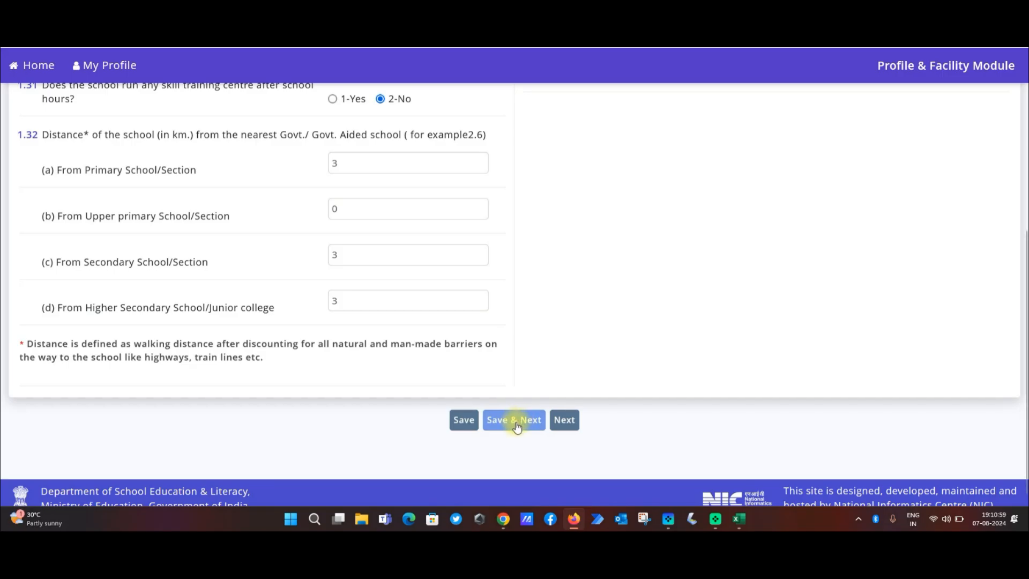
pyautogui.click(574, 423)
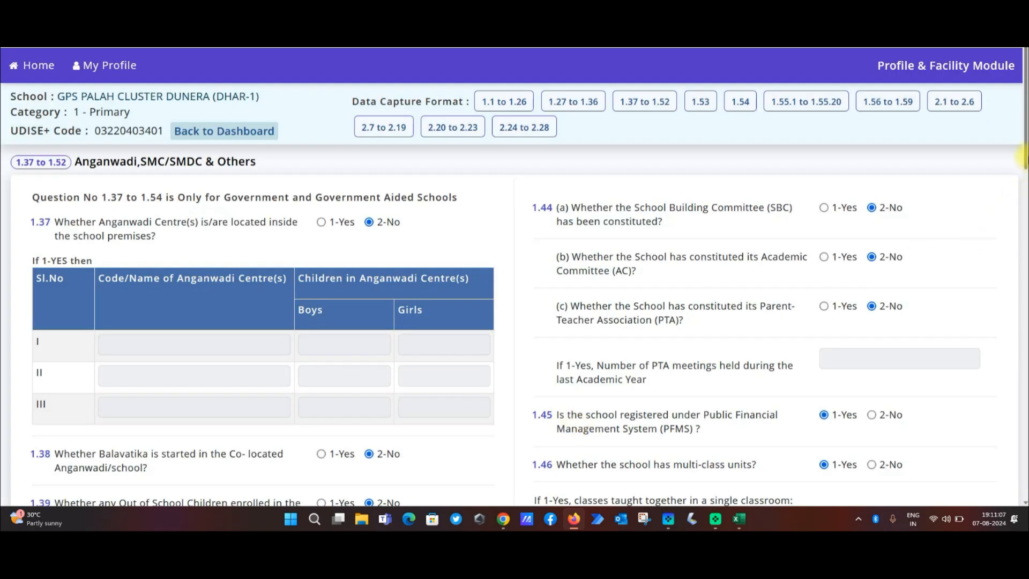
# - Read the note on which schools must answer questions 1.37 to 1.54, and question 1.37 on Anganwadi centres inside the premises
pyautogui.scroll(-2, 1021, 181)
pyautogui.moveTo(1025, 180); pyautogui.dragTo(1025, 188)
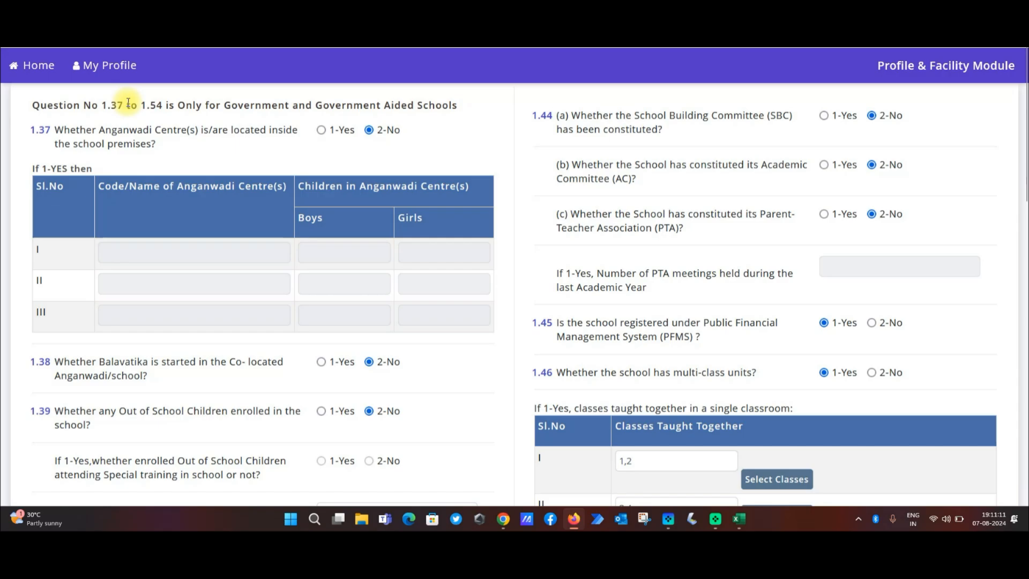
pyautogui.moveTo(178, 105); pyautogui.dragTo(369, 115)
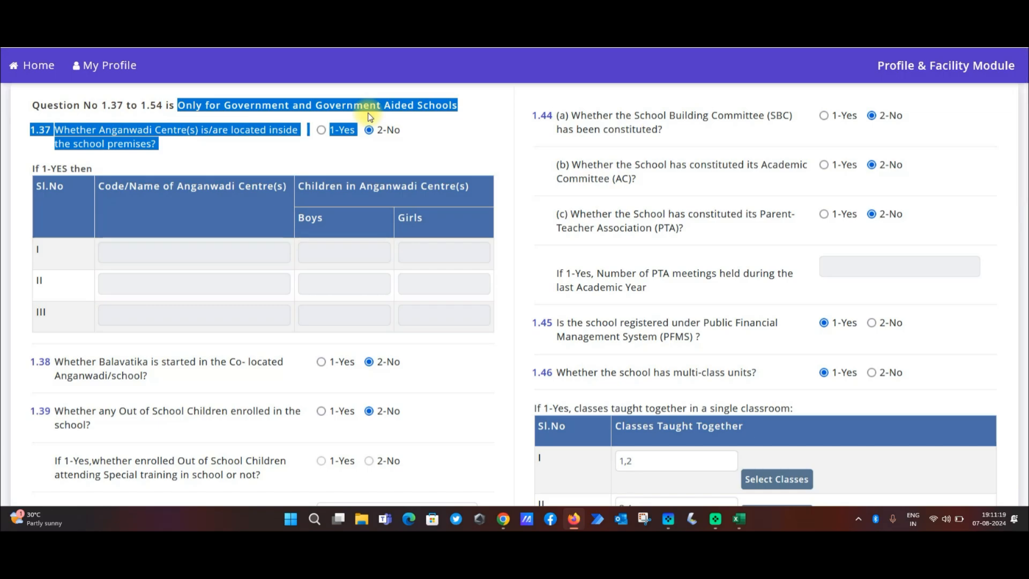
pyautogui.click(459, 169)
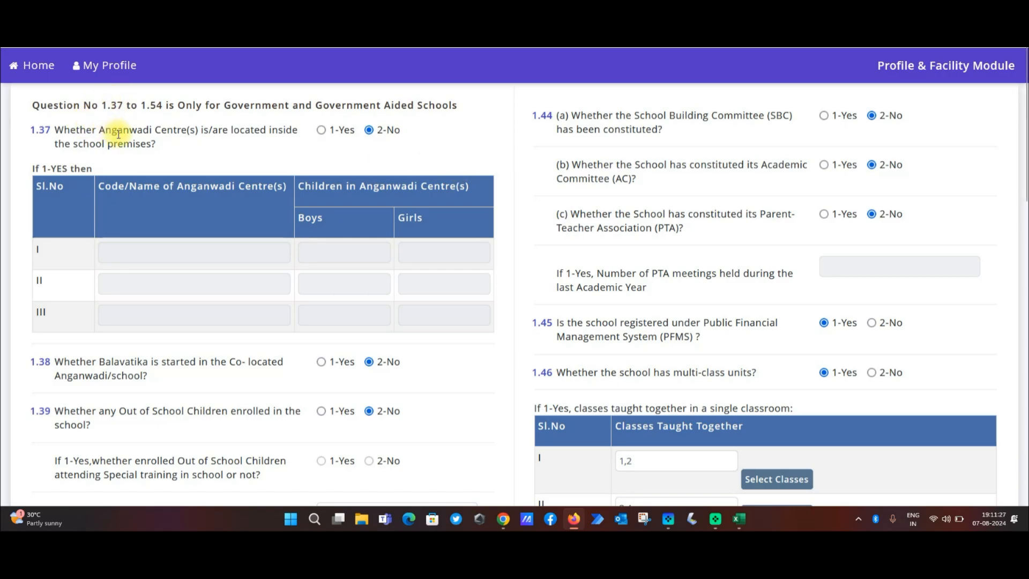
pyautogui.moveTo(76, 129); pyautogui.dragTo(267, 129)
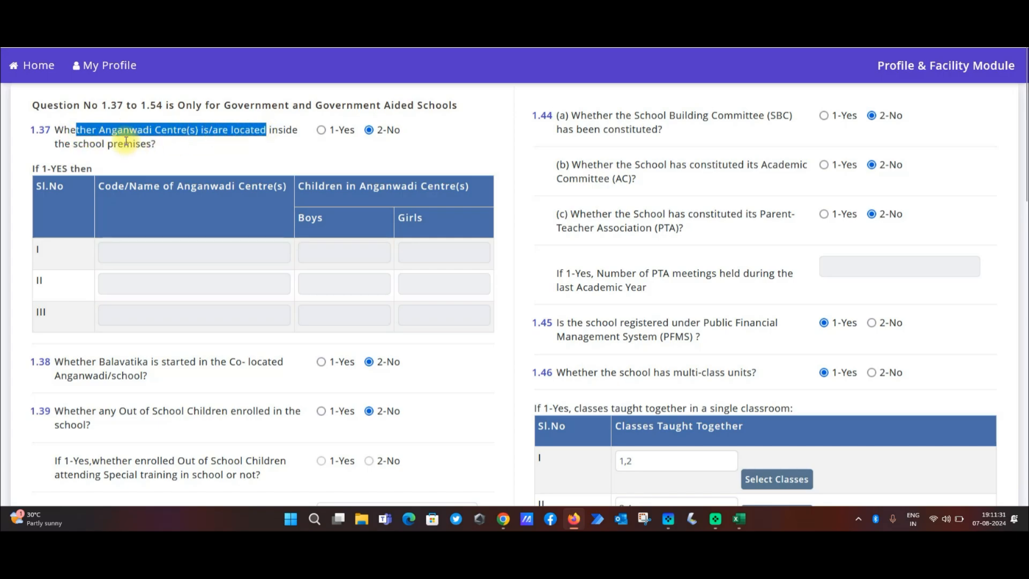
pyautogui.moveTo(55, 130); pyautogui.dragTo(163, 142)
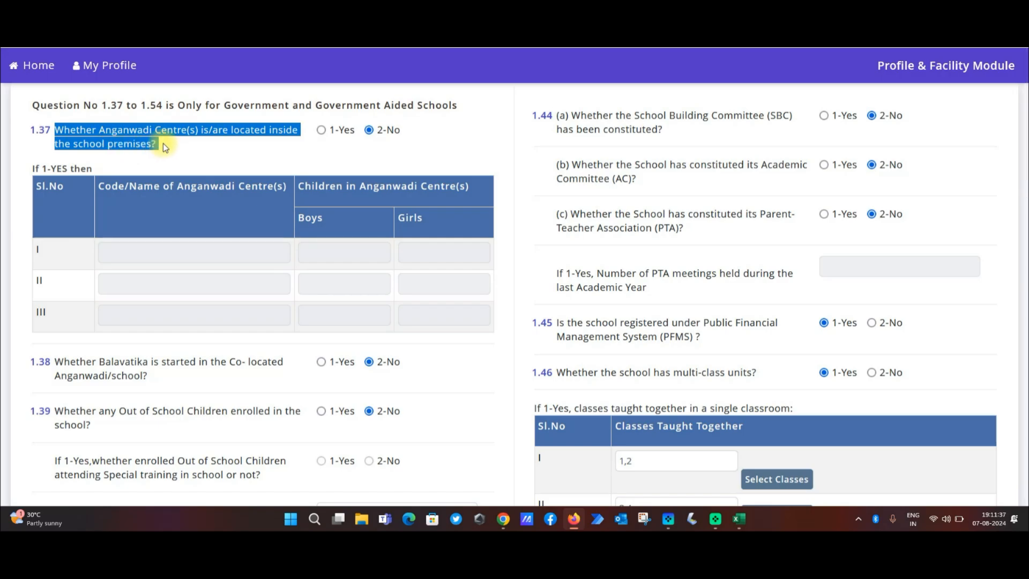
pyautogui.click(289, 140)
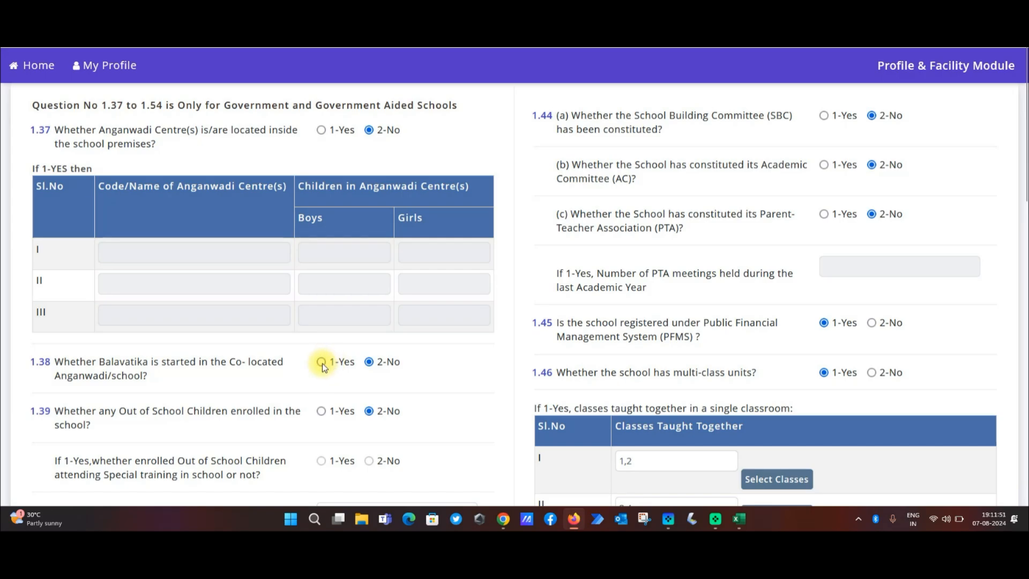
# - Try 1-Yes for out-of-school children enrolled (1.39) and read the follow-up question on special training
pyautogui.scroll(-3, 1023, 198)
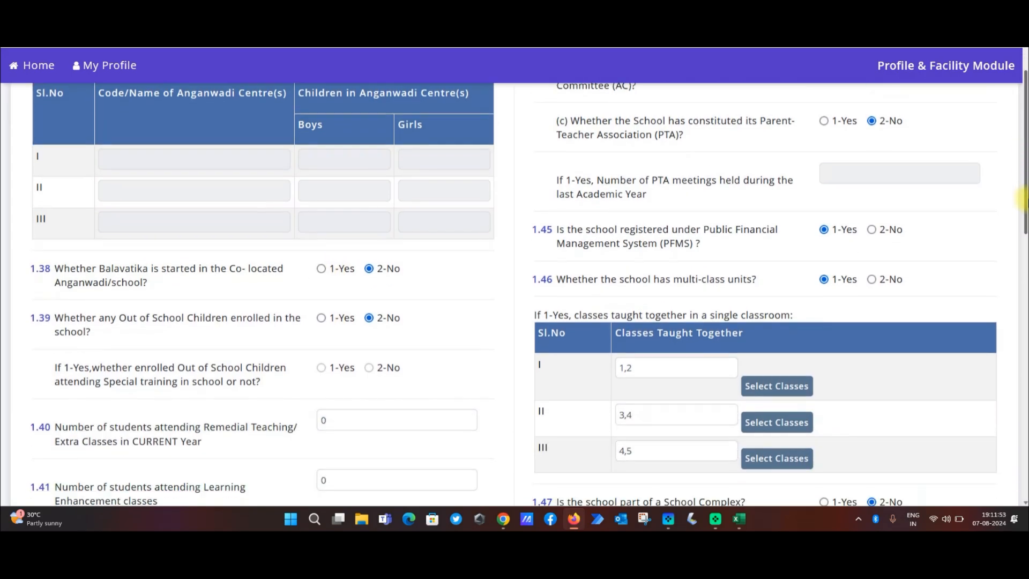
pyautogui.scroll(-5, 1024, 198)
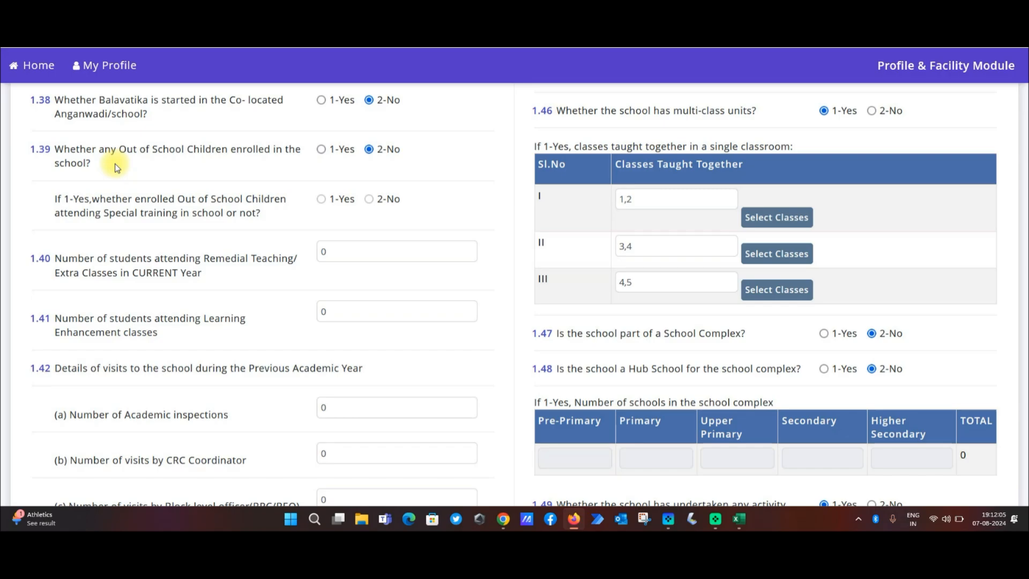
pyautogui.click(321, 150)
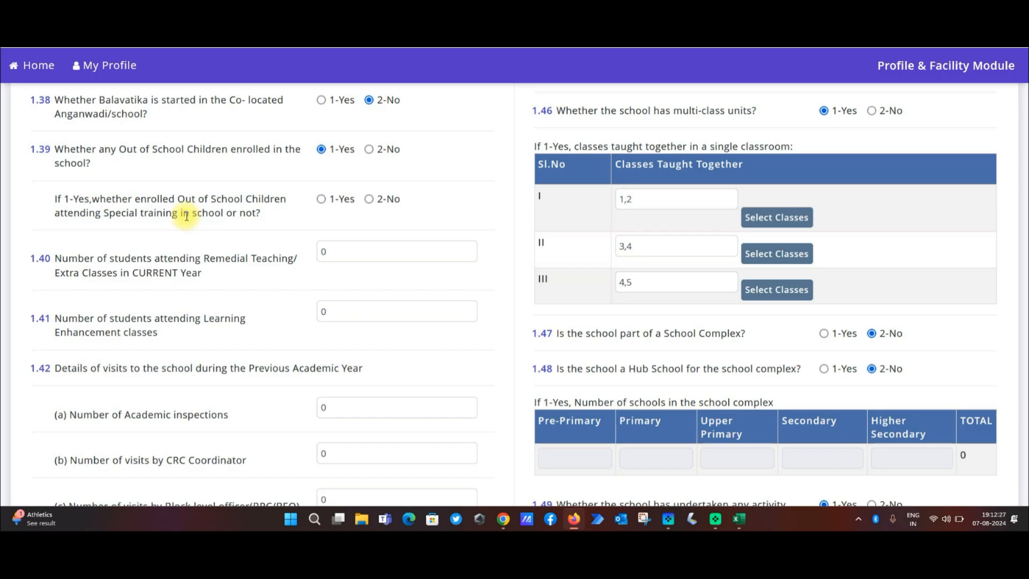
pyautogui.moveTo(148, 214); pyautogui.dragTo(204, 215)
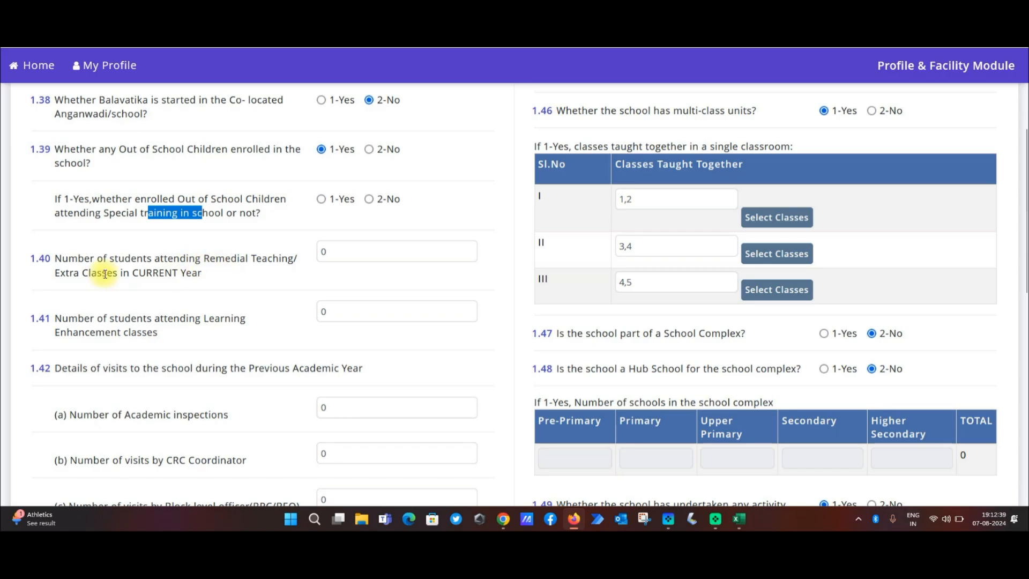
# - Read questions 1.40 and 1.41 on remedial teaching and learning enhancement, and return question 1.39 to 2-No
pyautogui.moveTo(102, 275); pyautogui.dragTo(174, 276)
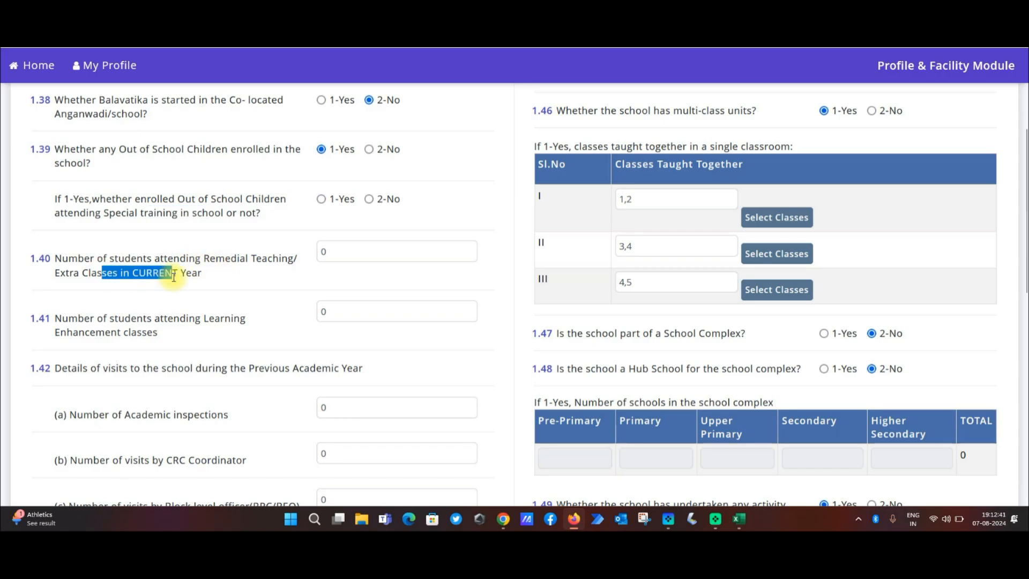
pyautogui.moveTo(148, 320); pyautogui.dragTo(212, 337)
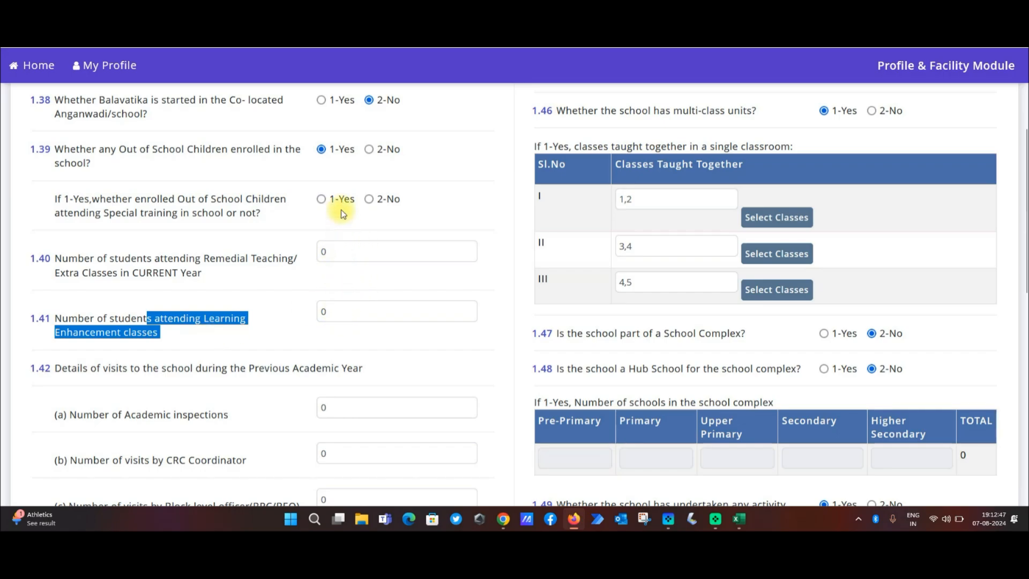
pyautogui.click(370, 151)
pyautogui.click(417, 215)
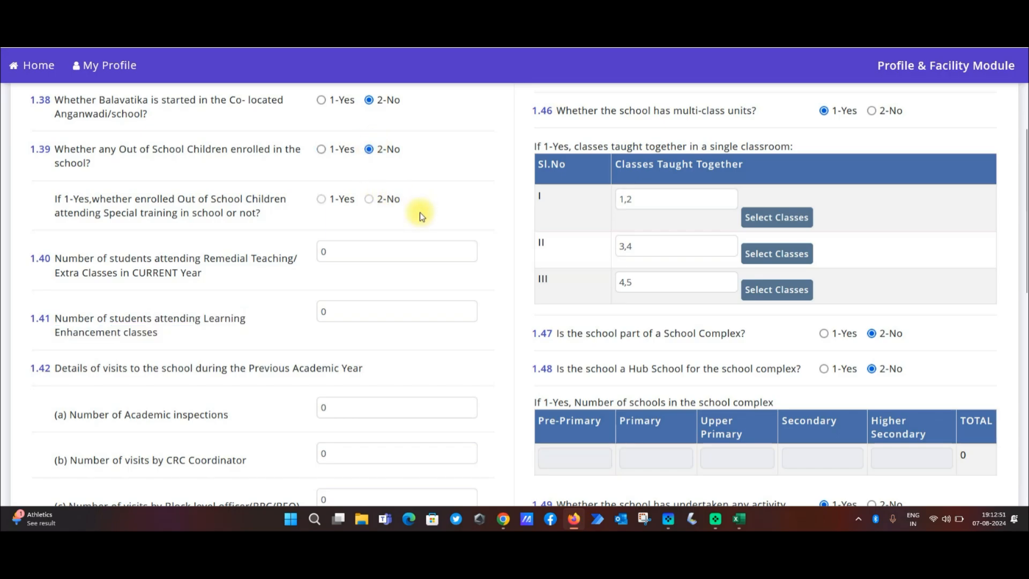
# - Read question 1.42 on school visits during the previous academic year, covering academic inspections (a) and CRC Coordinator visits (b)
pyautogui.moveTo(1024, 182); pyautogui.dragTo(1021, 265)
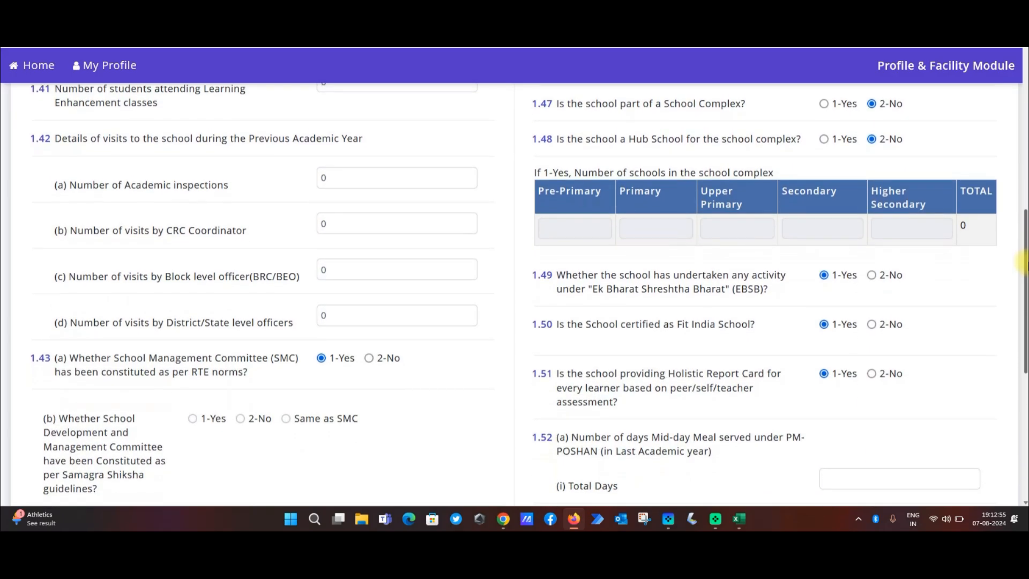
pyautogui.moveTo(72, 137); pyautogui.dragTo(311, 150)
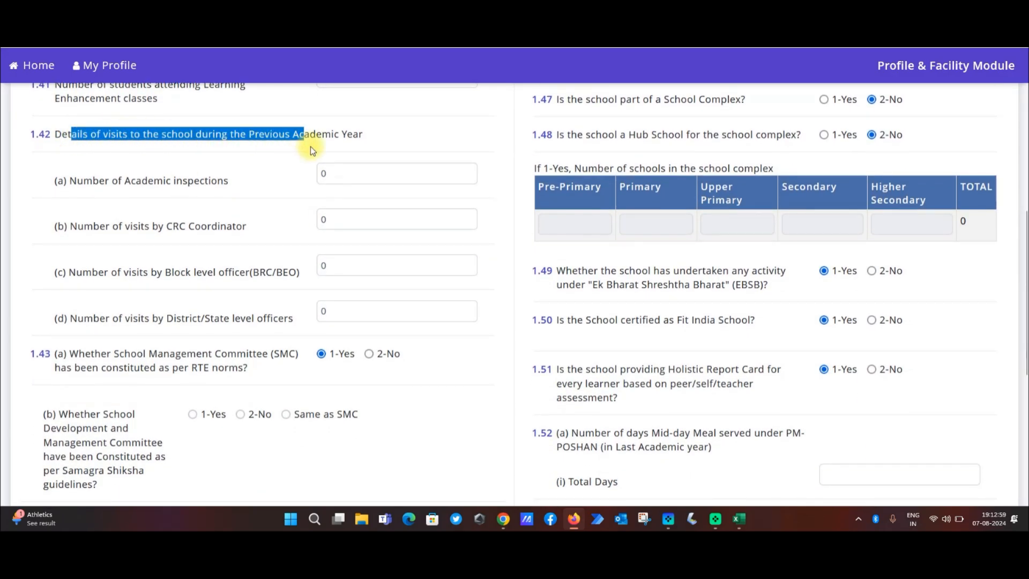
pyautogui.click(315, 151)
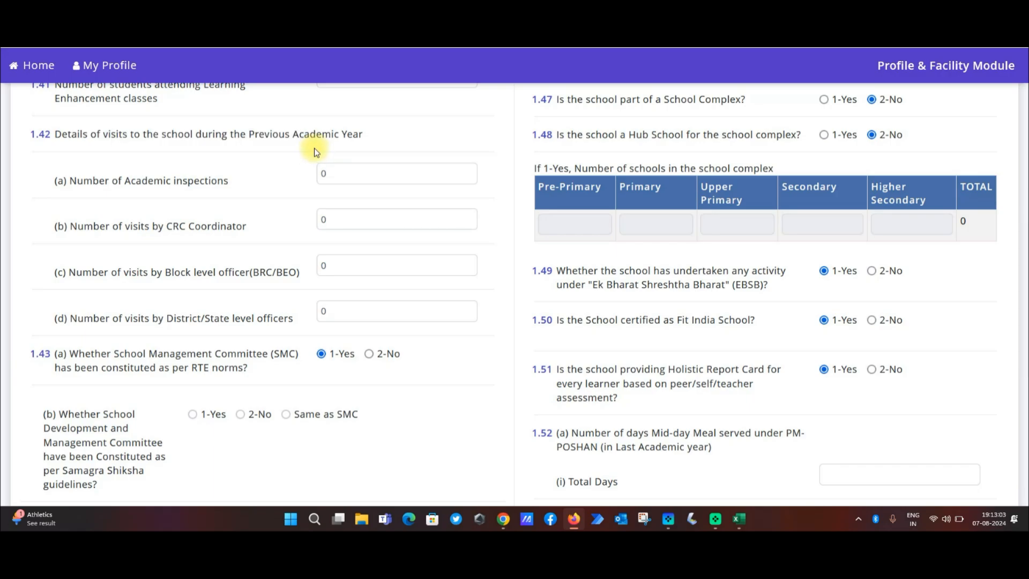
pyautogui.moveTo(83, 181); pyautogui.dragTo(172, 188)
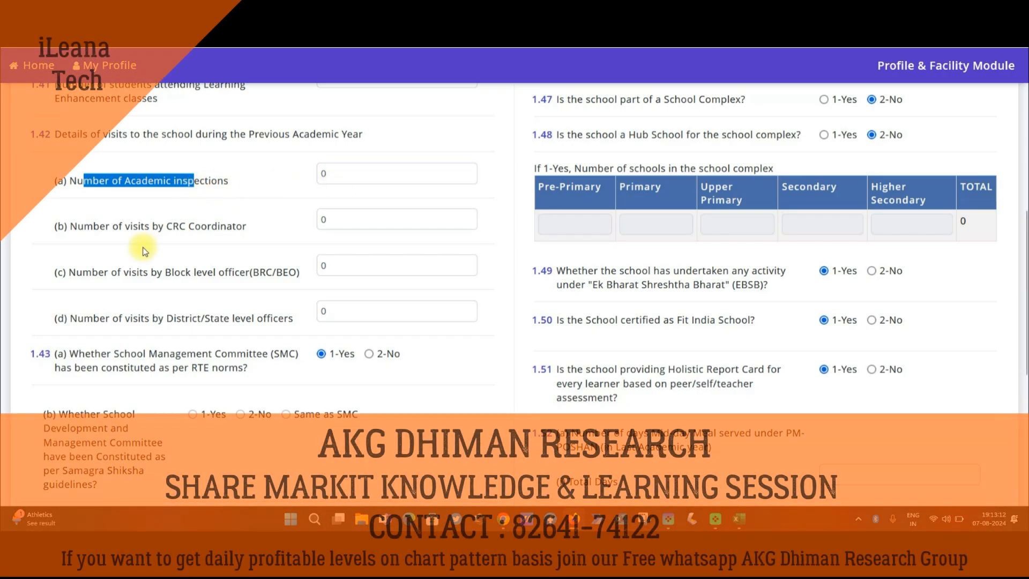
pyautogui.moveTo(130, 226); pyautogui.dragTo(209, 229)
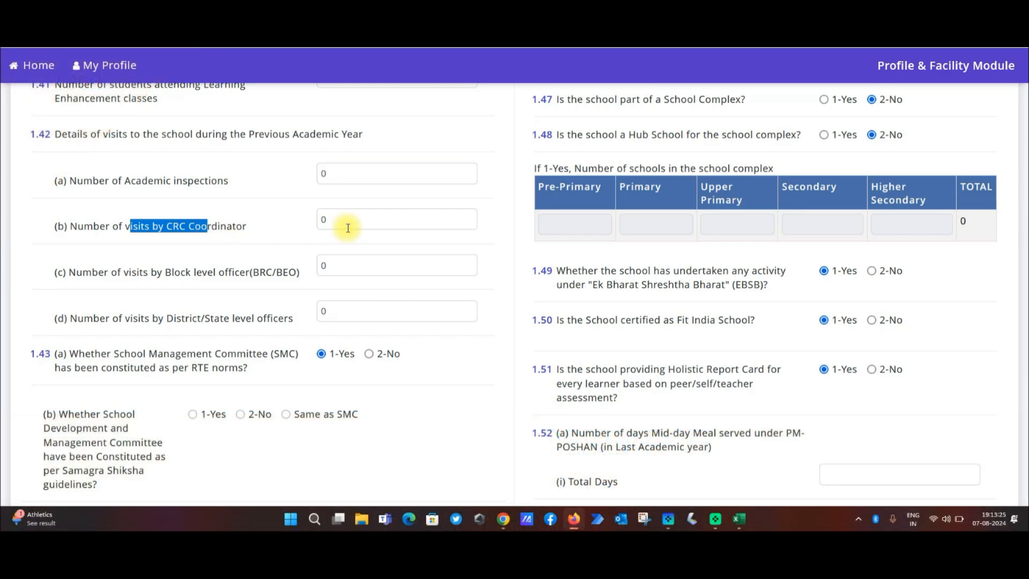
# - Try 12 as the number of visits by the CRC Coordinator in 1.42 (b), and return it to 0
pyautogui.click(348, 228)
pyautogui.press('BackSpace')
pyautogui.write('12')
pyautogui.press('BackSpace')
pyautogui.press('BackSpace')
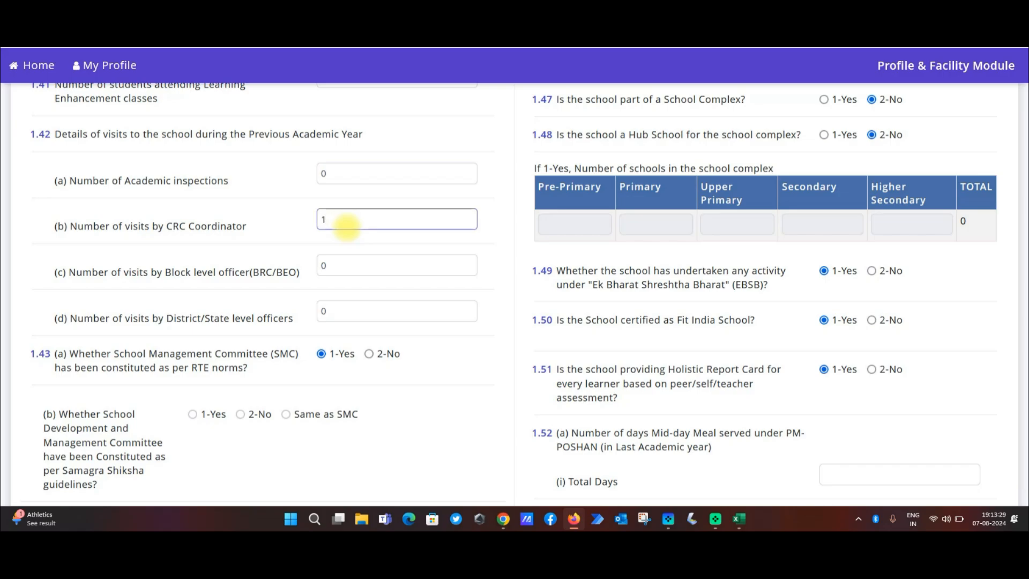
pyautogui.write('0')
# - Read questions 1.42 (c) and (d) on visits by Block level officers and District/State level officers
pyautogui.click(195, 269)
pyautogui.moveTo(146, 276); pyautogui.dragTo(232, 274)
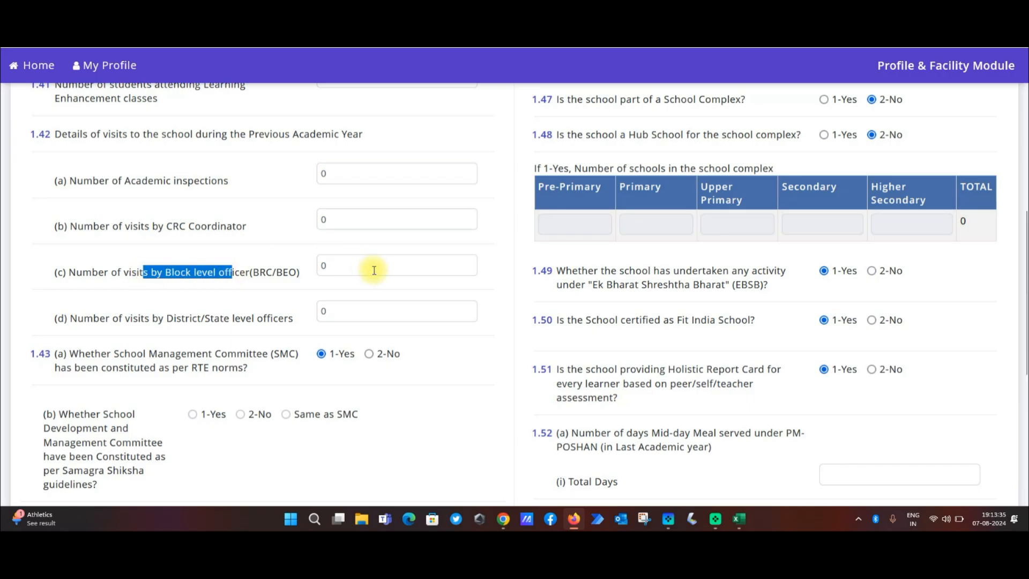
pyautogui.moveTo(164, 318); pyautogui.dragTo(252, 320)
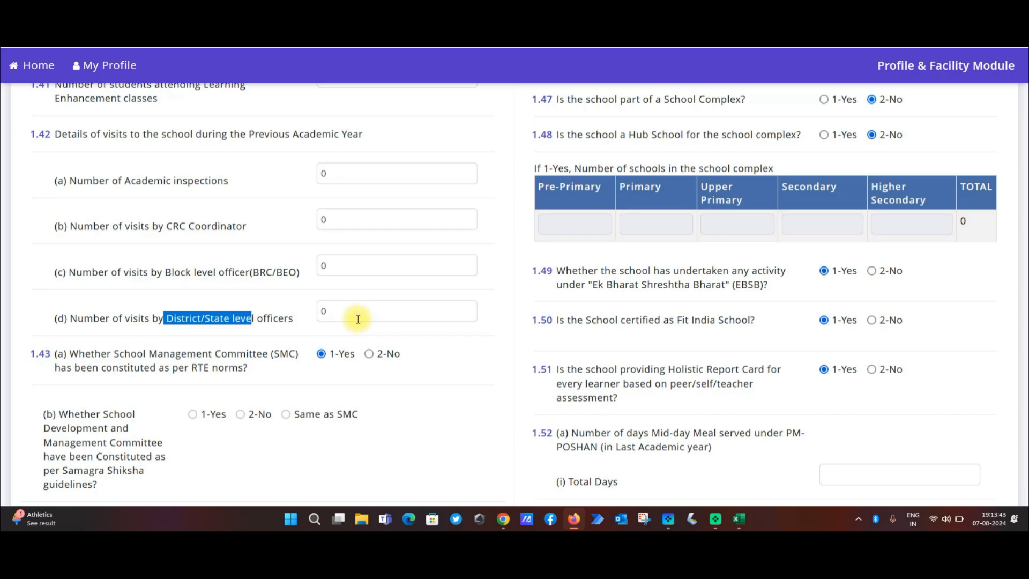
# - Read question 1.43 on the SMC and SDMC, including meetings conducted, the School Development Plan and its year
pyautogui.moveTo(119, 353); pyautogui.dragTo(234, 365)
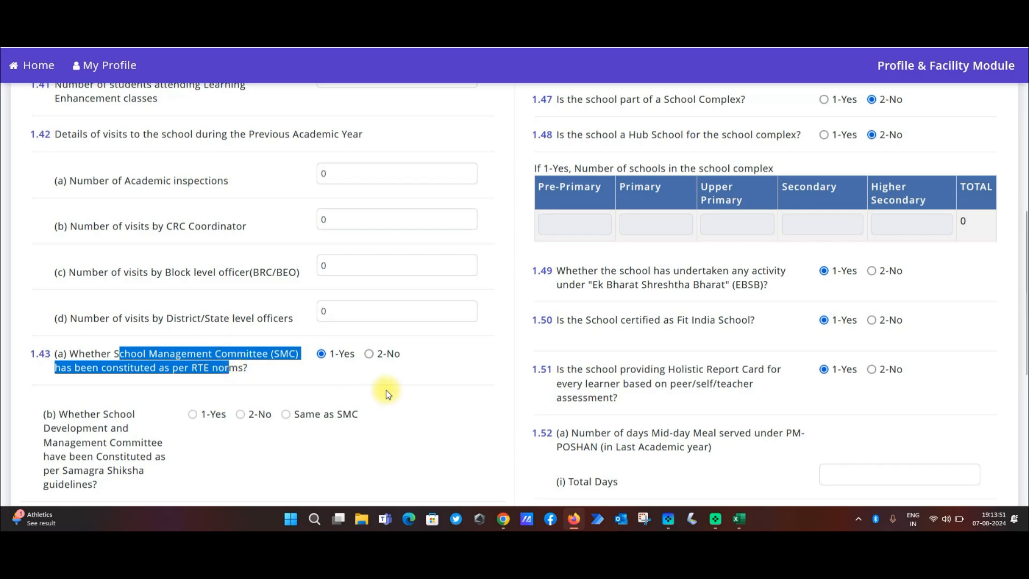
pyautogui.scroll(-3, 1021, 313)
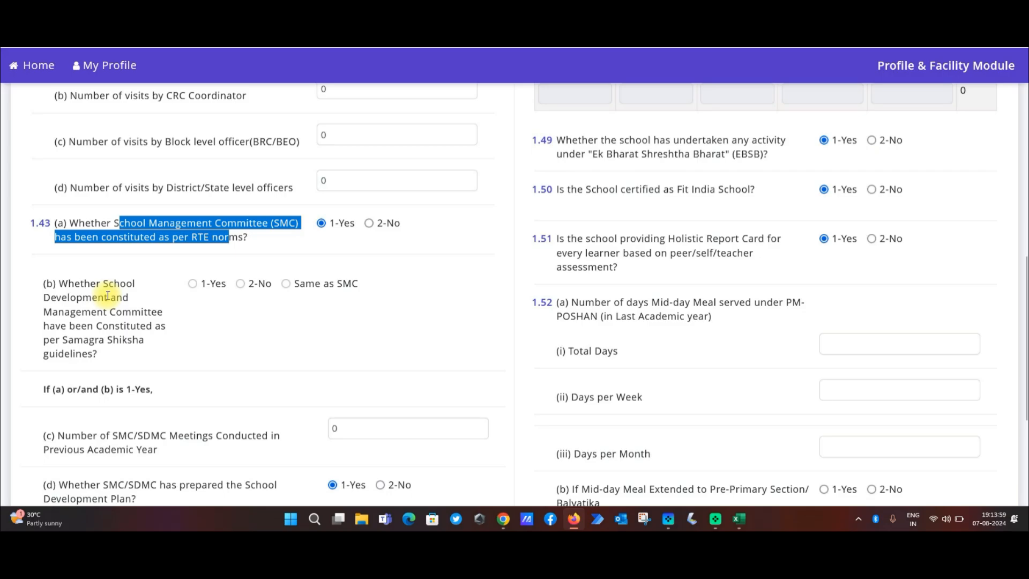
pyautogui.moveTo(86, 435); pyautogui.dragTo(165, 432)
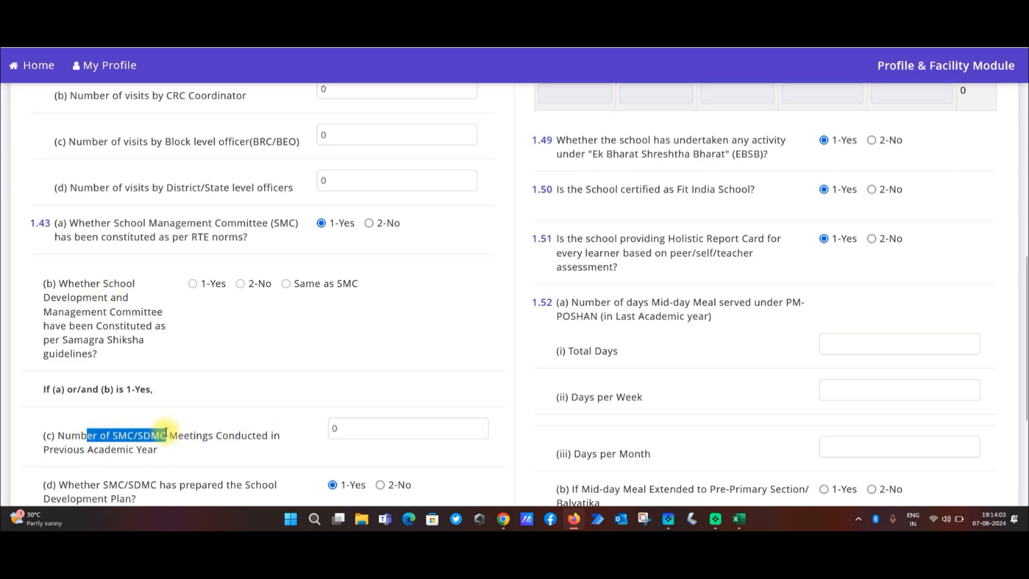
pyautogui.click(365, 433)
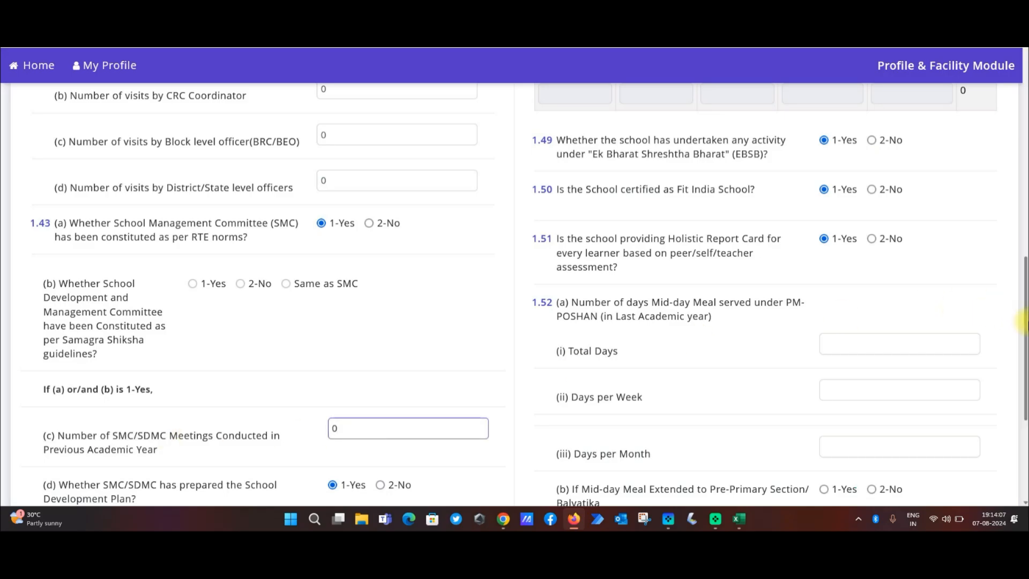
pyautogui.moveTo(1026, 321); pyautogui.dragTo(665, 340)
pyautogui.moveTo(1024, 307); pyautogui.dragTo(1025, 385)
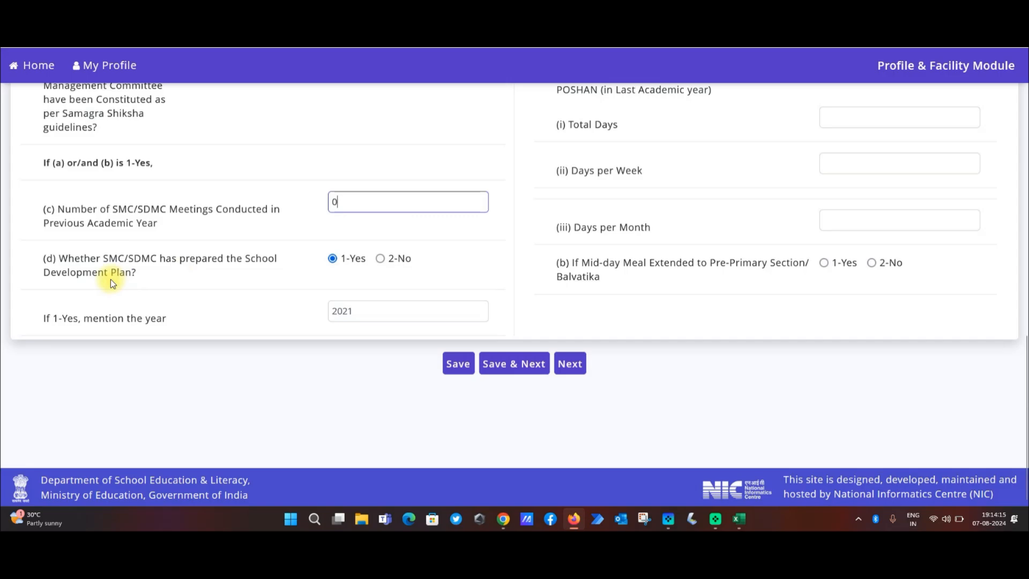
pyautogui.click(93, 317)
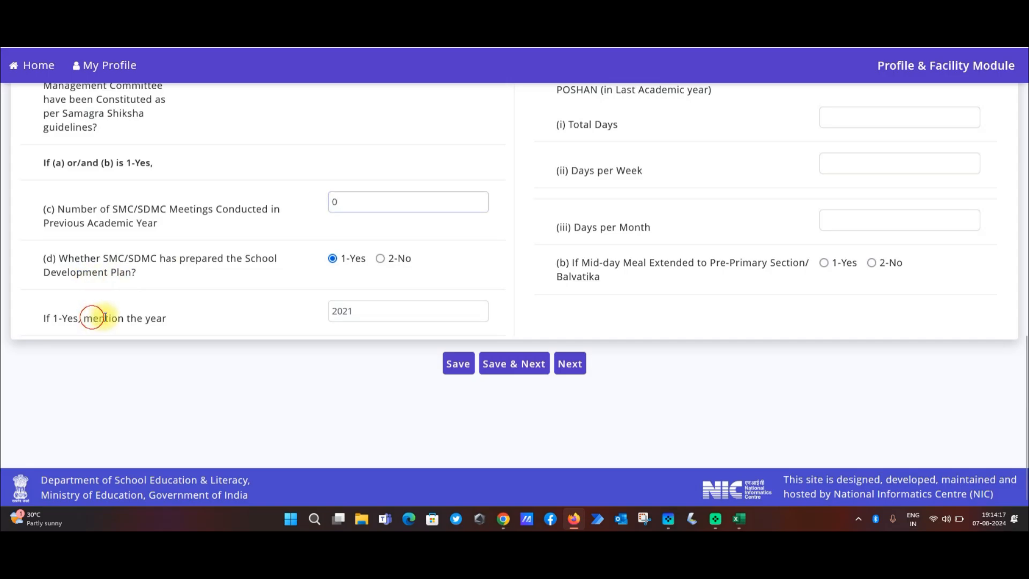
pyautogui.moveTo(94, 317); pyautogui.dragTo(181, 325)
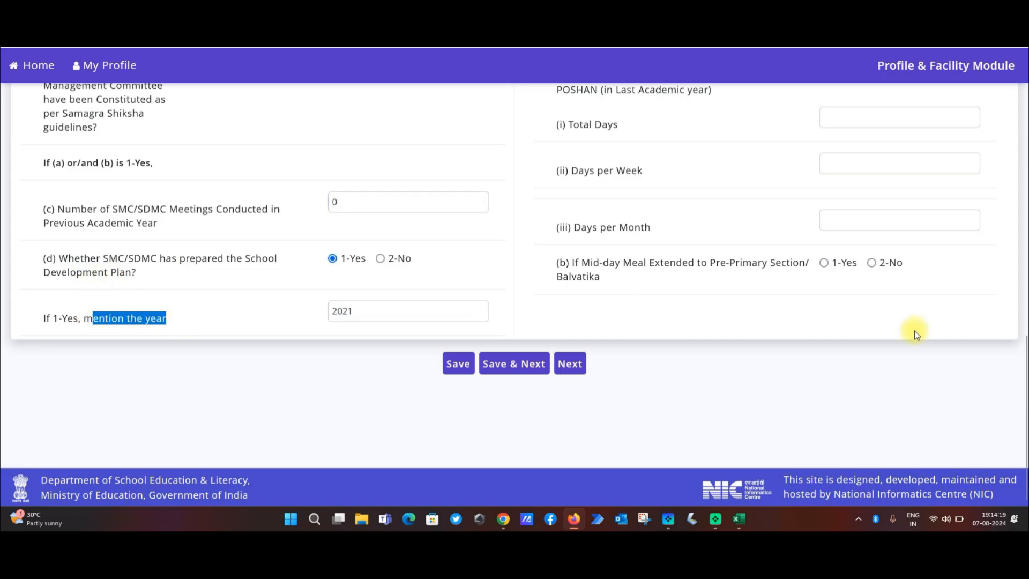
# - Read question 1.44 on the School Building Committee, Academic Committee, Parent-Teacher Association and number of PTA meetings
pyautogui.moveTo(1025, 346); pyautogui.dragTo(1025, 58)
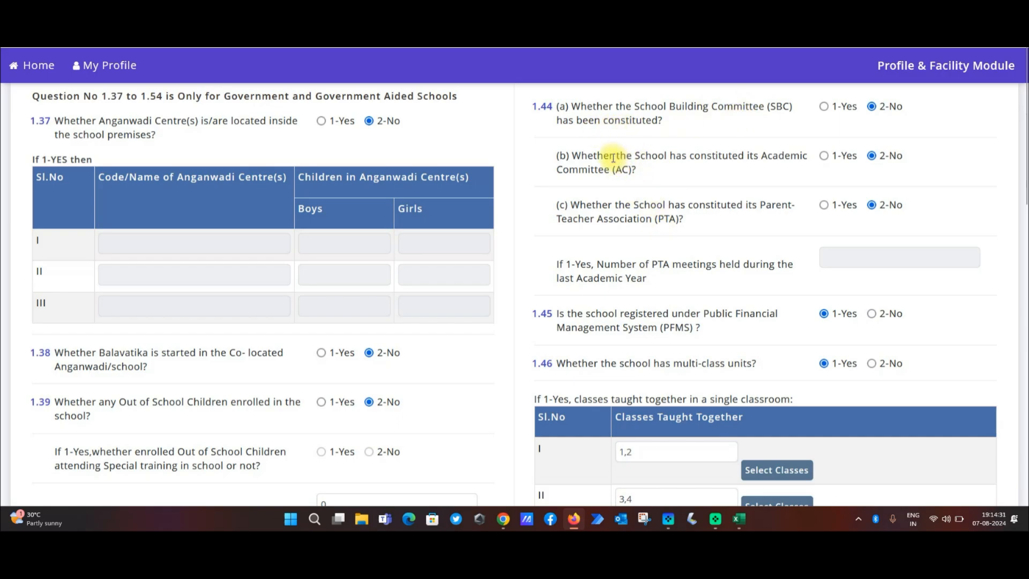
pyautogui.moveTo(613, 156); pyautogui.dragTo(674, 161)
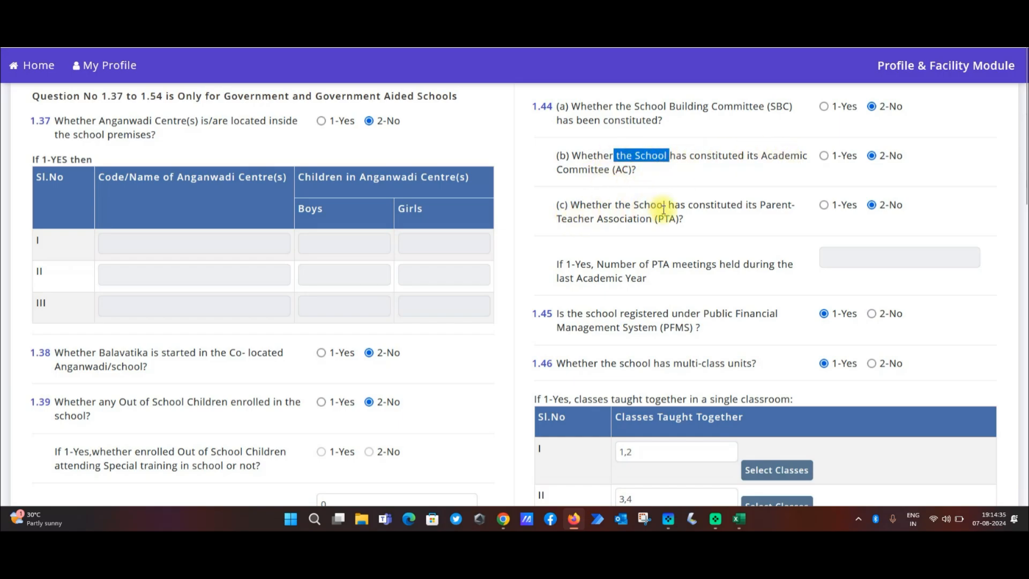
pyautogui.click(605, 220)
pyautogui.moveTo(606, 220); pyautogui.dragTo(667, 219)
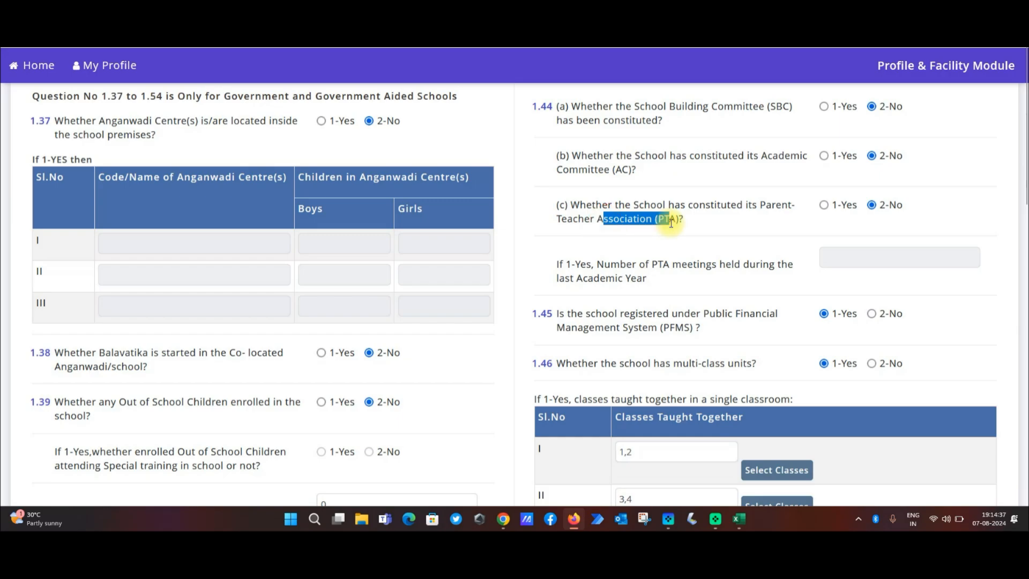
pyautogui.moveTo(620, 264); pyautogui.dragTo(702, 266)
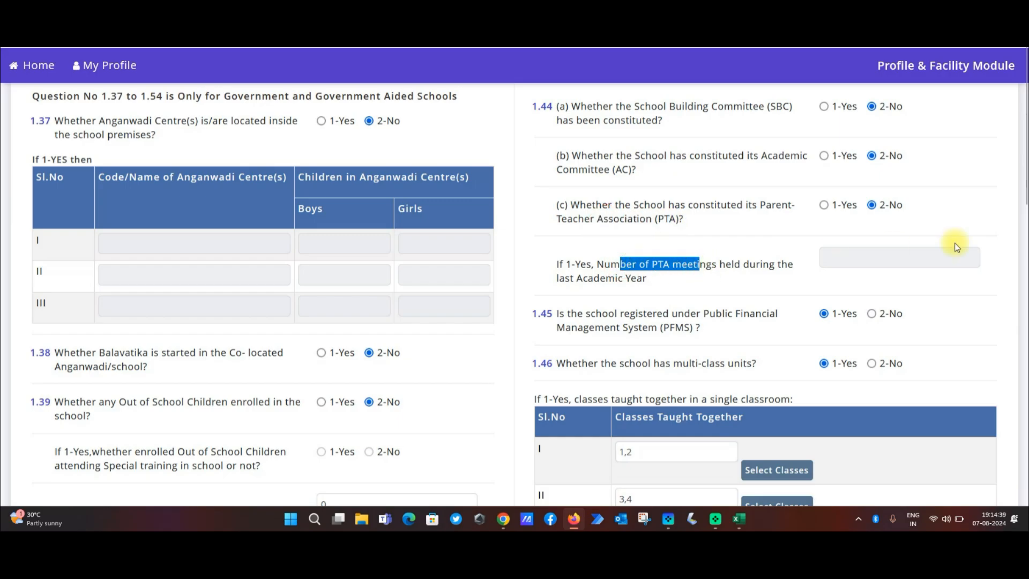
# - Read question 1.45 on PFMS registration and question 1.46 on multi-class units, examining each row of classes taught together
pyautogui.scroll(-2, 1023, 214)
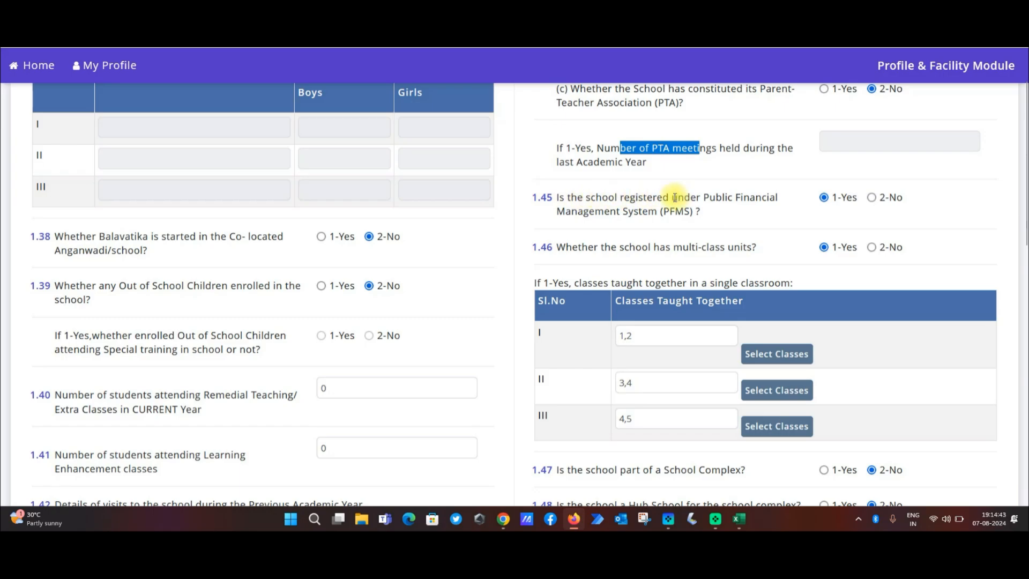
pyautogui.moveTo(556, 198); pyautogui.dragTo(697, 215)
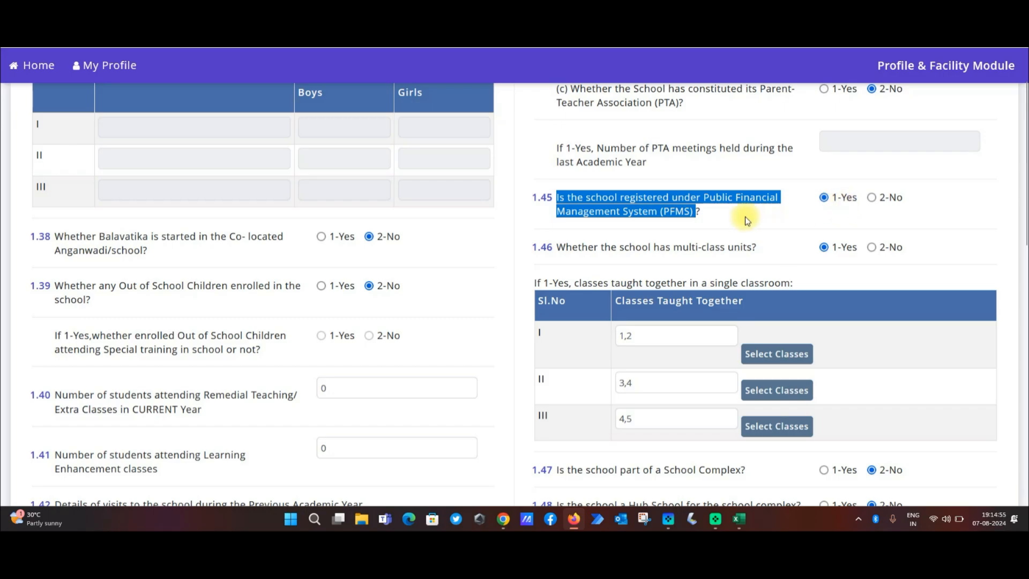
pyautogui.moveTo(567, 247); pyautogui.dragTo(735, 247)
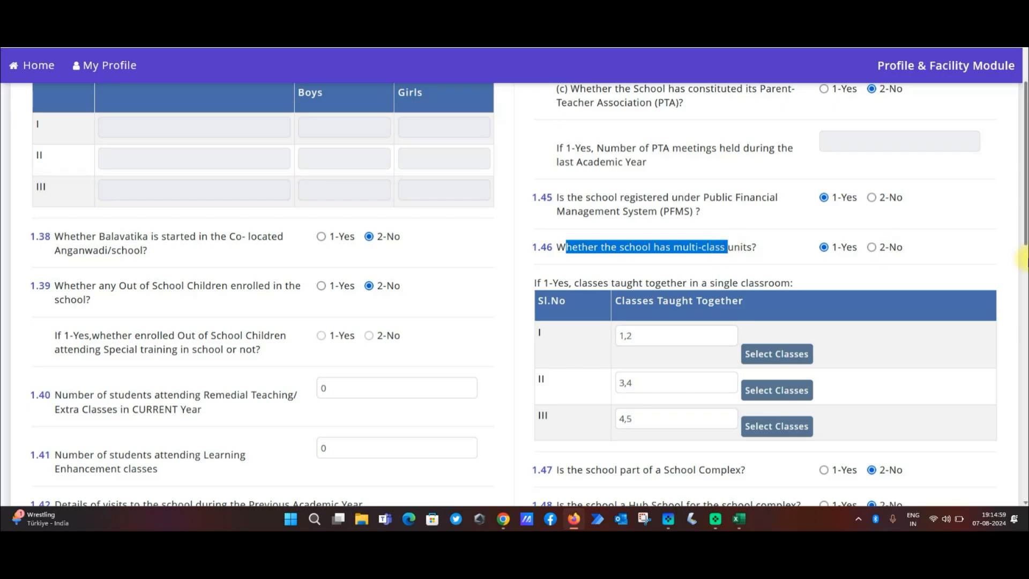
pyautogui.scroll(-2, 1021, 260)
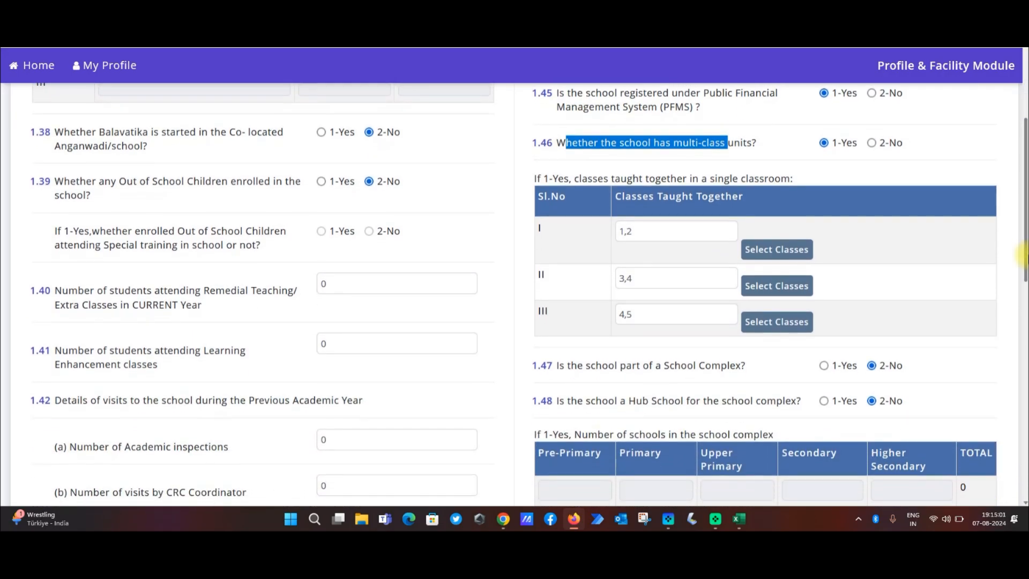
pyautogui.click(626, 177)
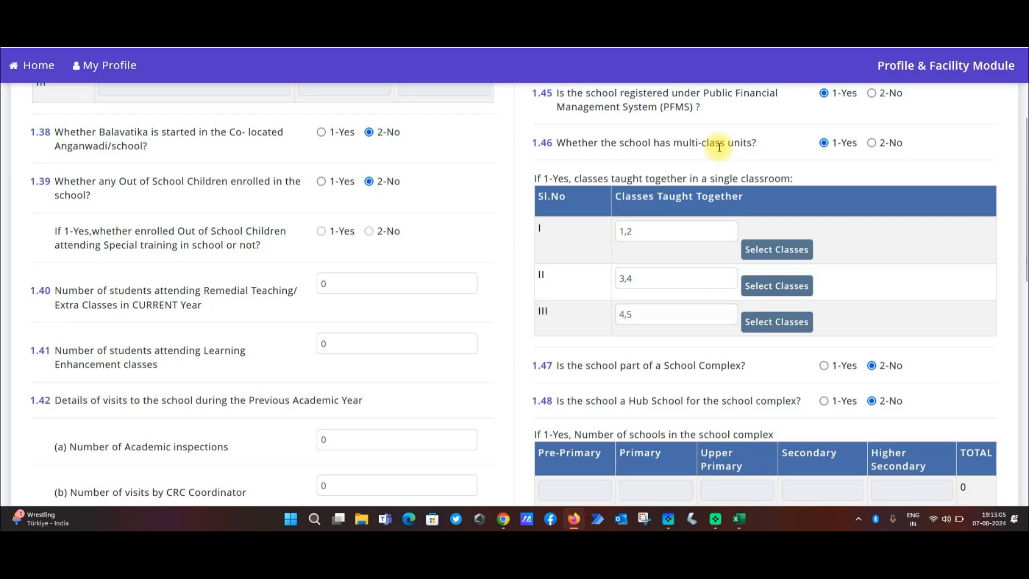
pyautogui.moveTo(673, 143); pyautogui.dragTo(720, 143)
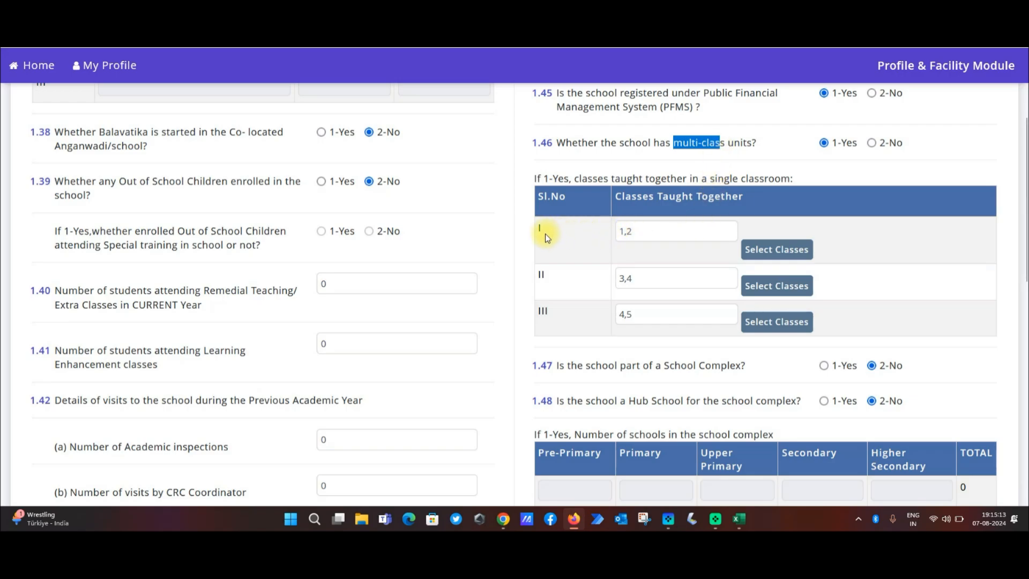
pyautogui.moveTo(620, 231); pyautogui.dragTo(634, 232)
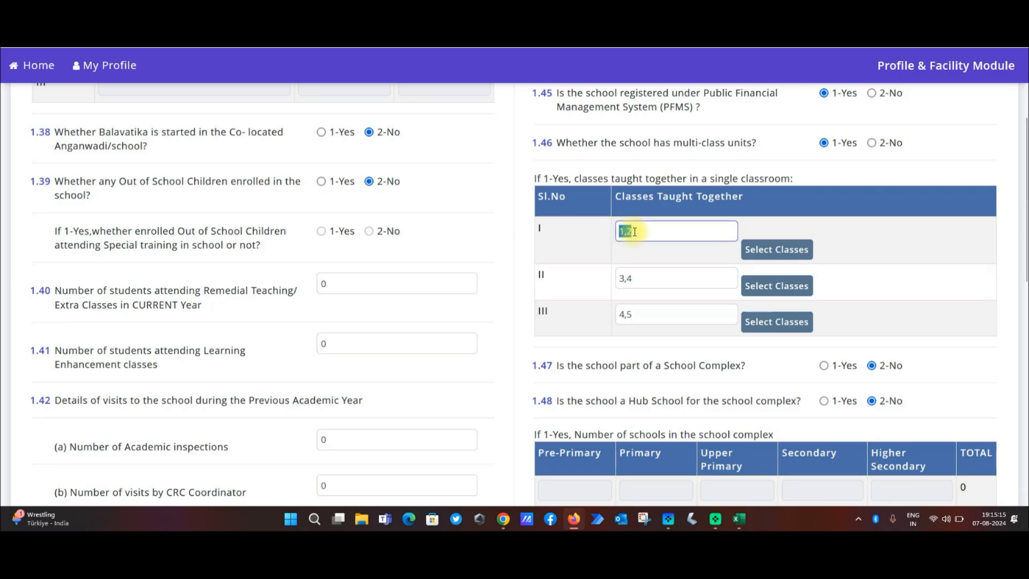
pyautogui.moveTo(620, 277); pyautogui.dragTo(636, 277)
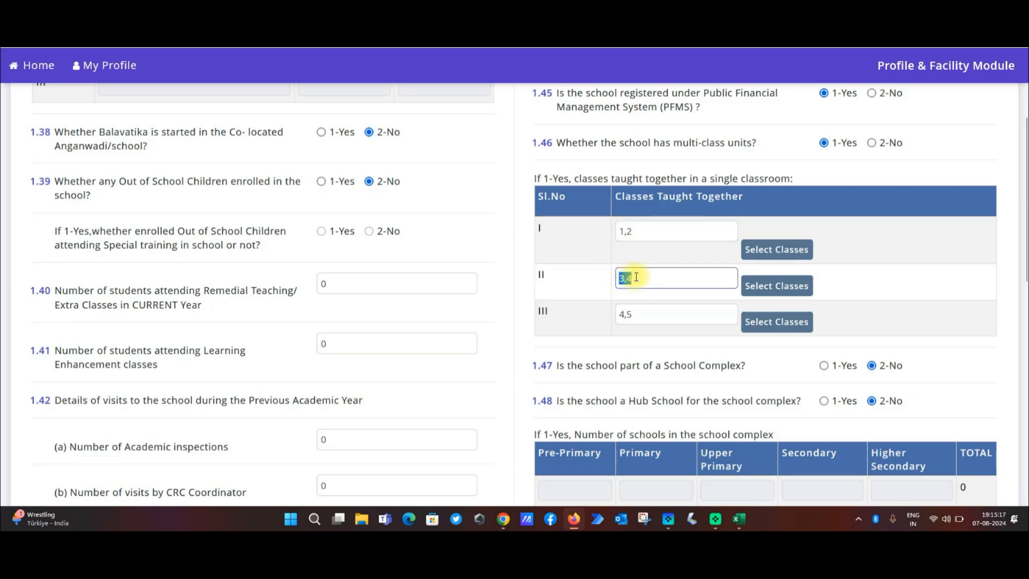
pyautogui.moveTo(621, 313); pyautogui.dragTo(631, 315)
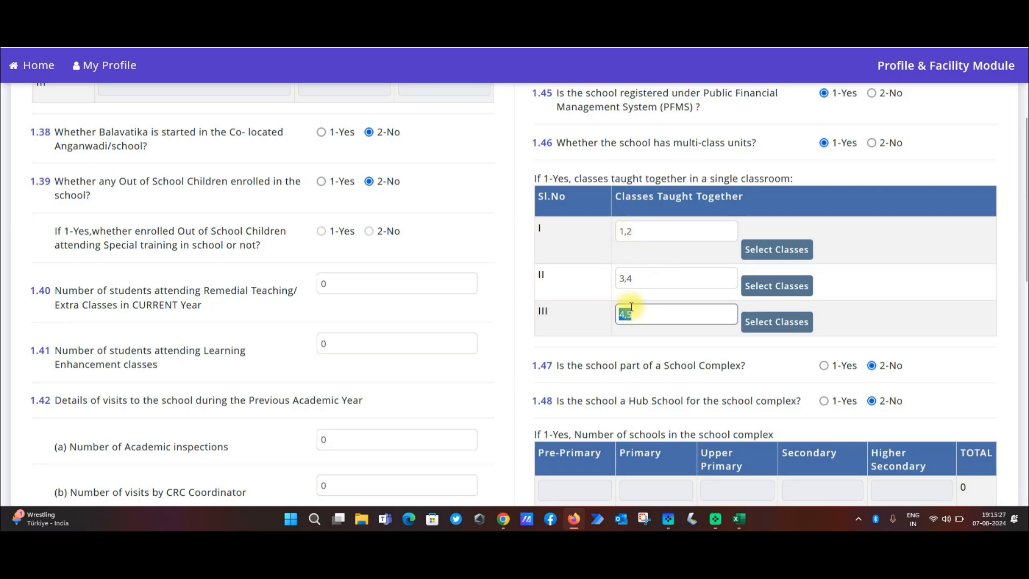
# - Read question 1.49 on Ek Bharat Shreshtha Bharat activities and question 1.50 on Fit India School certification
pyautogui.moveTo(1026, 265); pyautogui.dragTo(1025, 342)
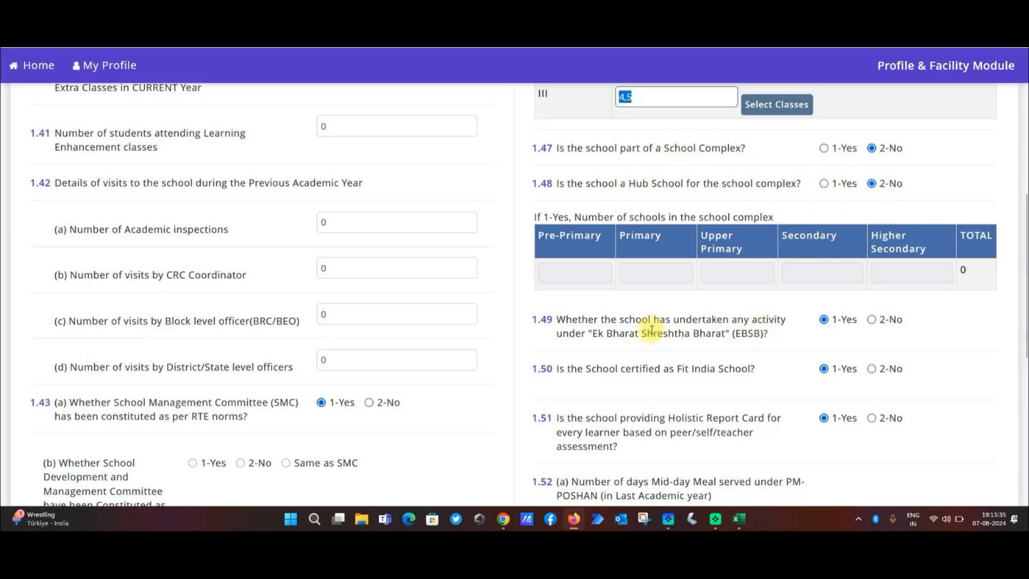
pyautogui.moveTo(605, 333); pyautogui.dragTo(671, 336)
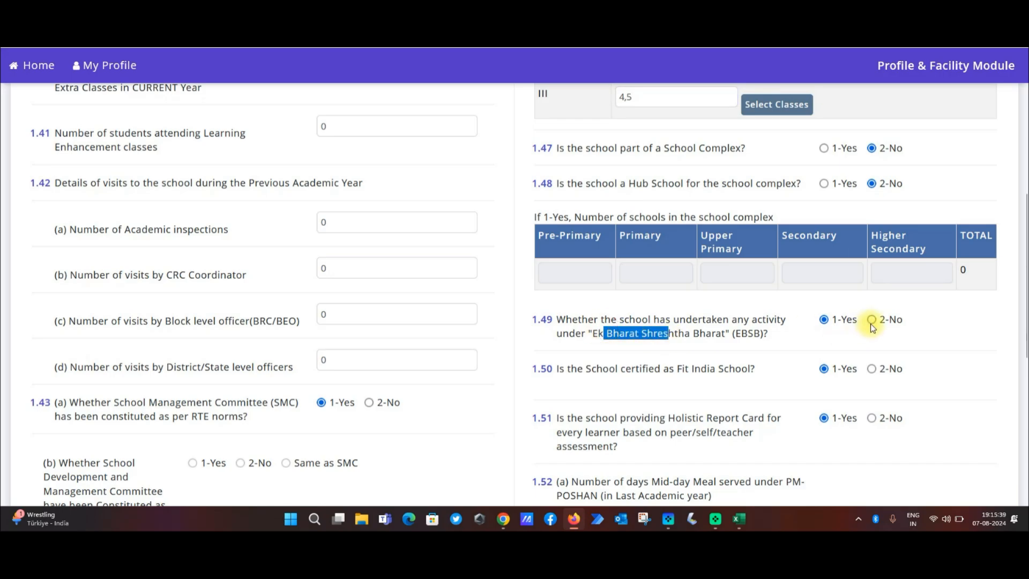
pyautogui.scroll(-2, 1024, 313)
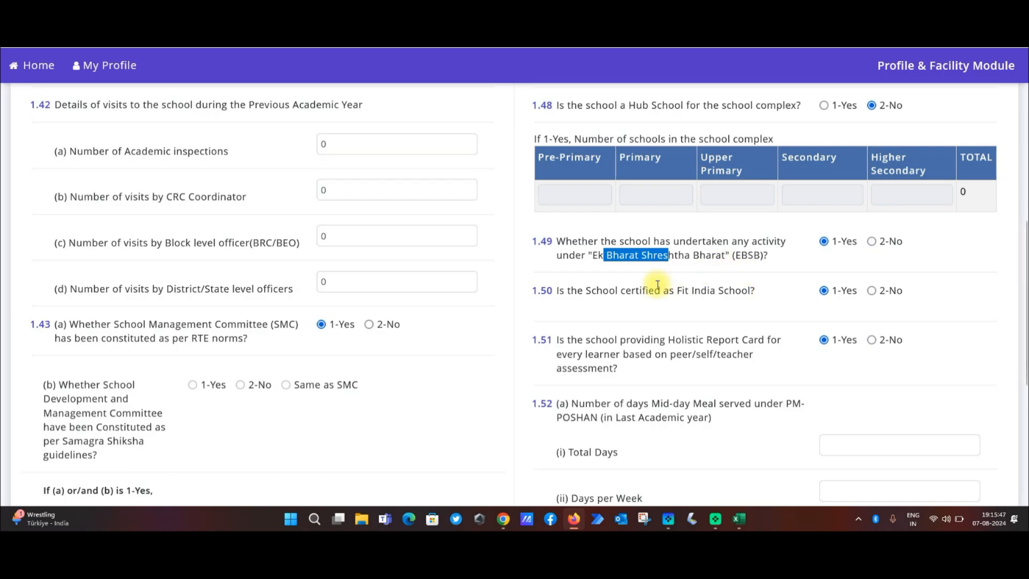
pyautogui.moveTo(631, 290); pyautogui.dragTo(729, 300)
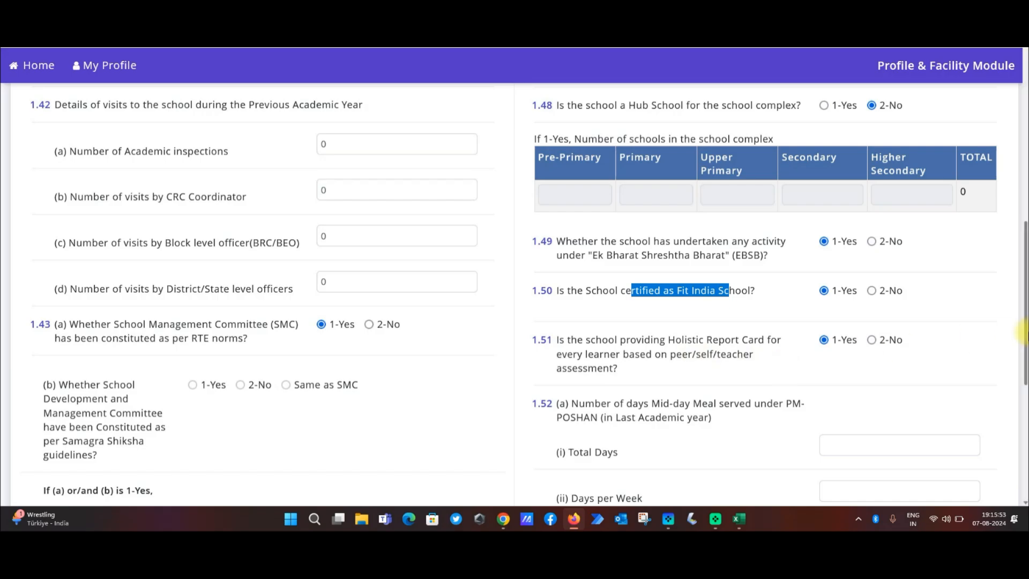
# - Read question 1.51 on Holistic Report Cards and question 1.52 on Mid-day Meal total days, days per week and days per month
pyautogui.moveTo(1021, 332); pyautogui.dragTo(1016, 374)
pyautogui.click(673, 212)
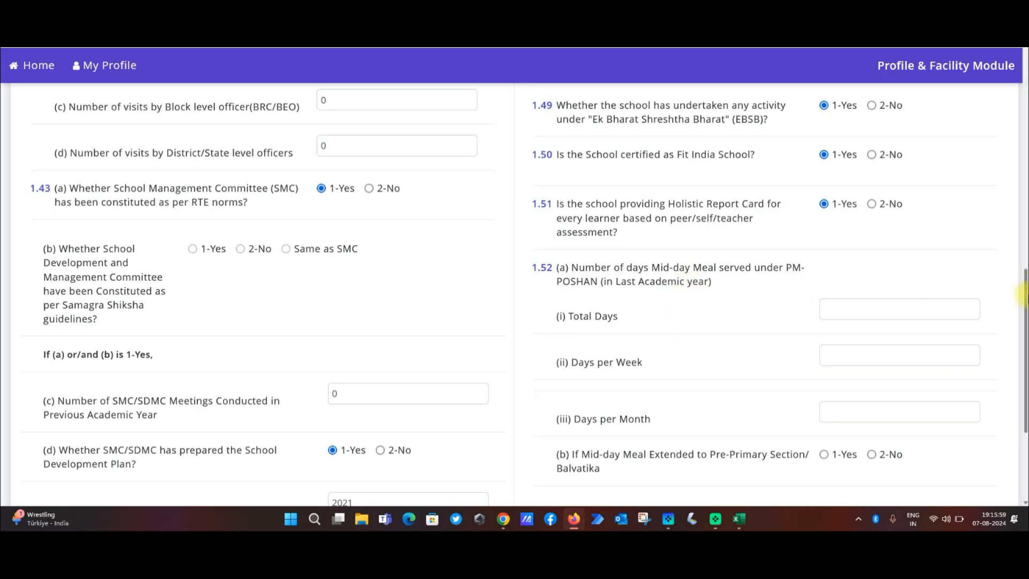
pyautogui.moveTo(1024, 300); pyautogui.dragTo(1024, 329)
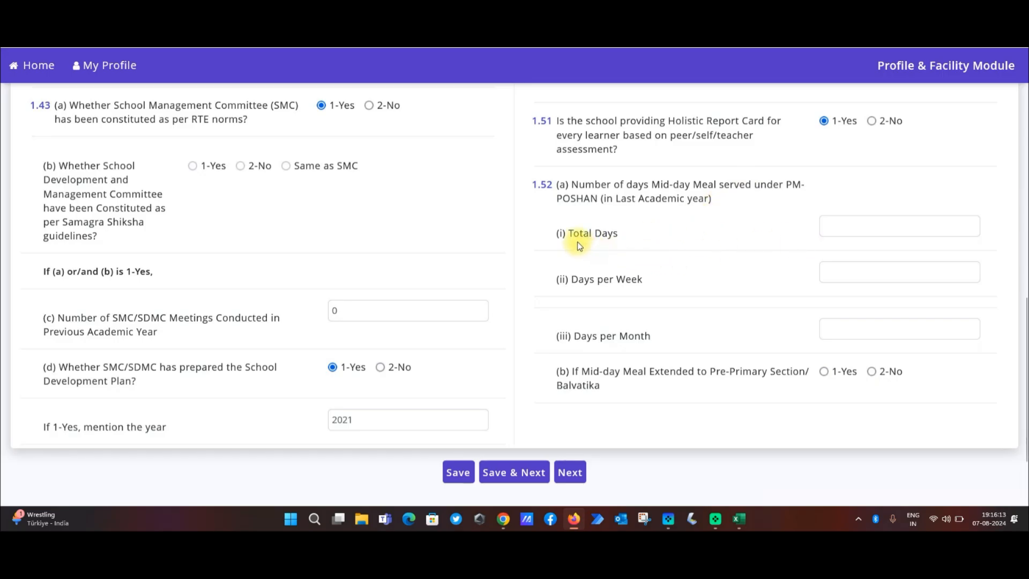
pyautogui.click(841, 233)
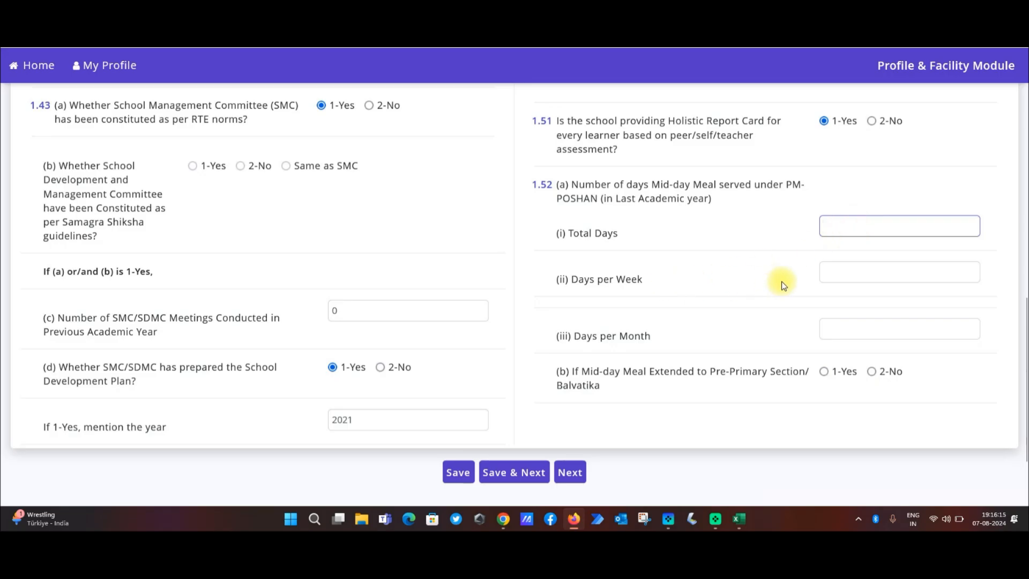
pyautogui.click(843, 272)
pyautogui.click(837, 331)
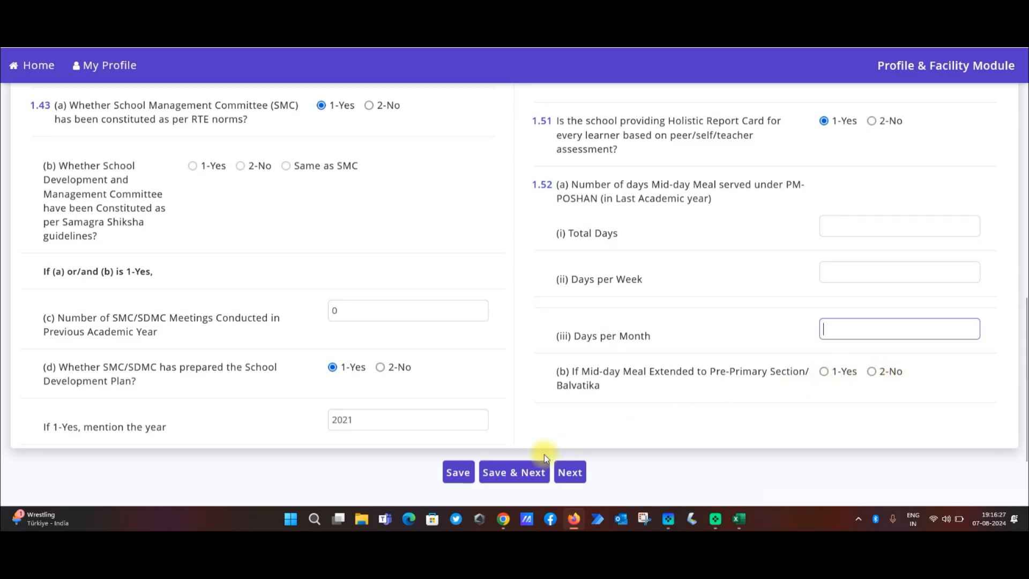
# - Move on to form 1.53 without saving and read its heading and indicators on free textbooks, TLM, play material, graded supplementary material and uniforms
pyautogui.click(568, 473)
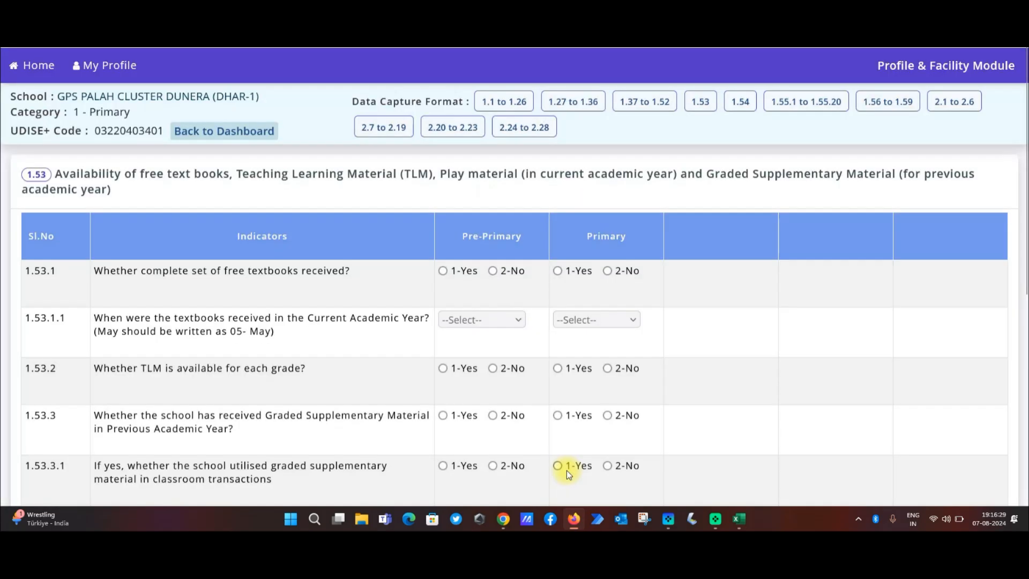
pyautogui.scroll(-1, 777, 268)
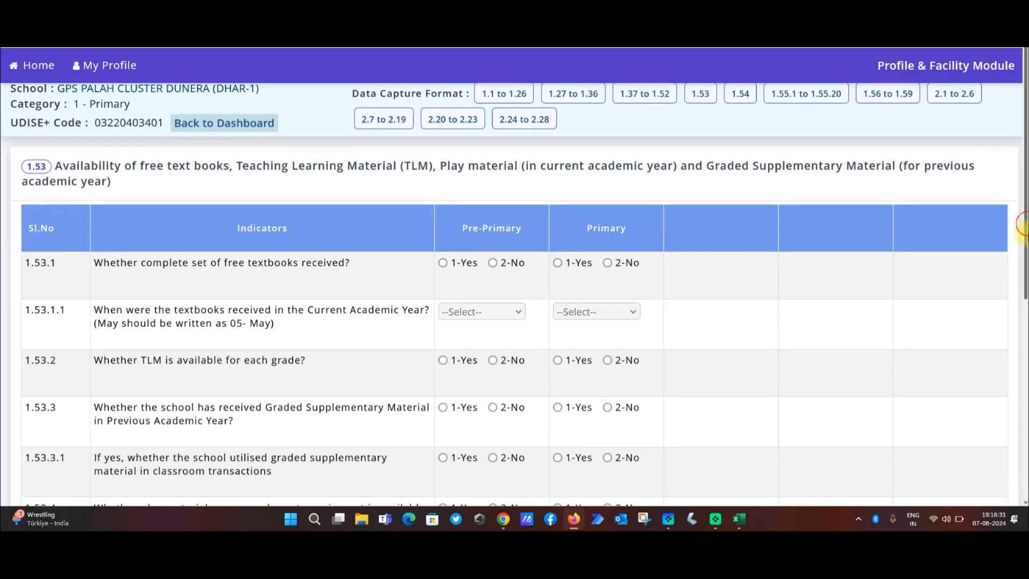
pyautogui.moveTo(137, 125); pyautogui.dragTo(530, 125)
pyautogui.click(443, 128)
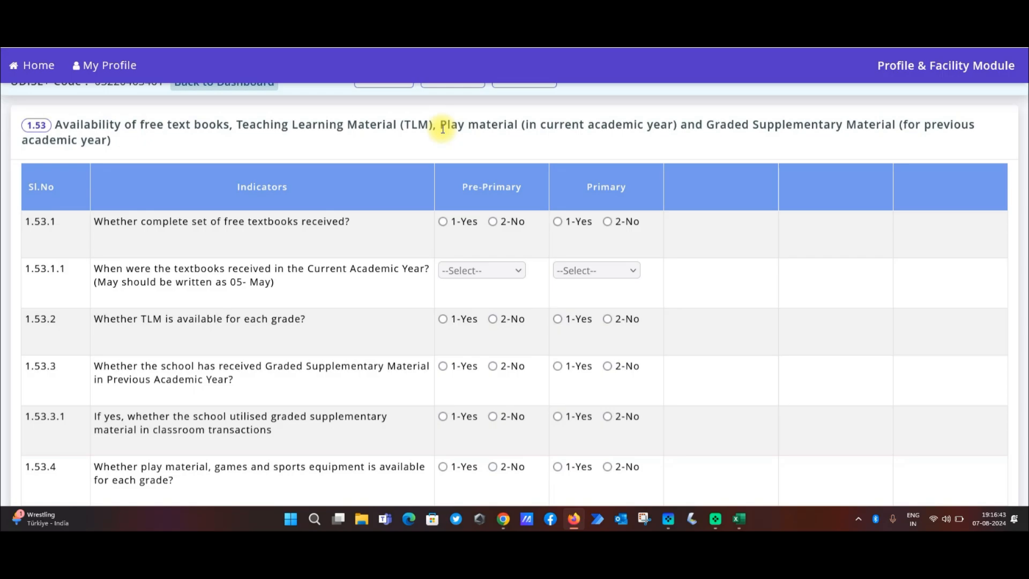
pyautogui.moveTo(525, 125); pyautogui.dragTo(656, 122)
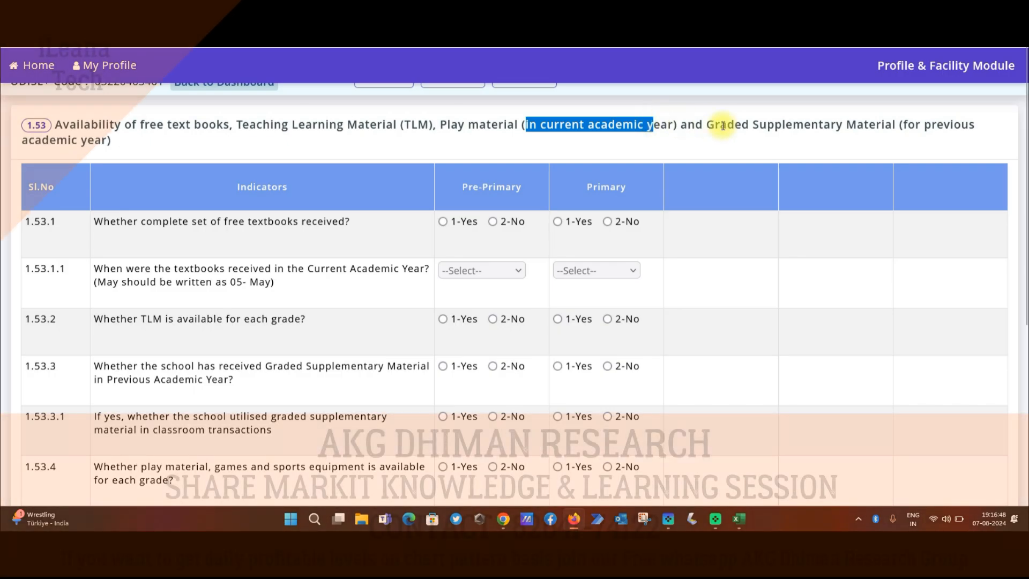
pyautogui.moveTo(758, 125); pyautogui.dragTo(865, 139)
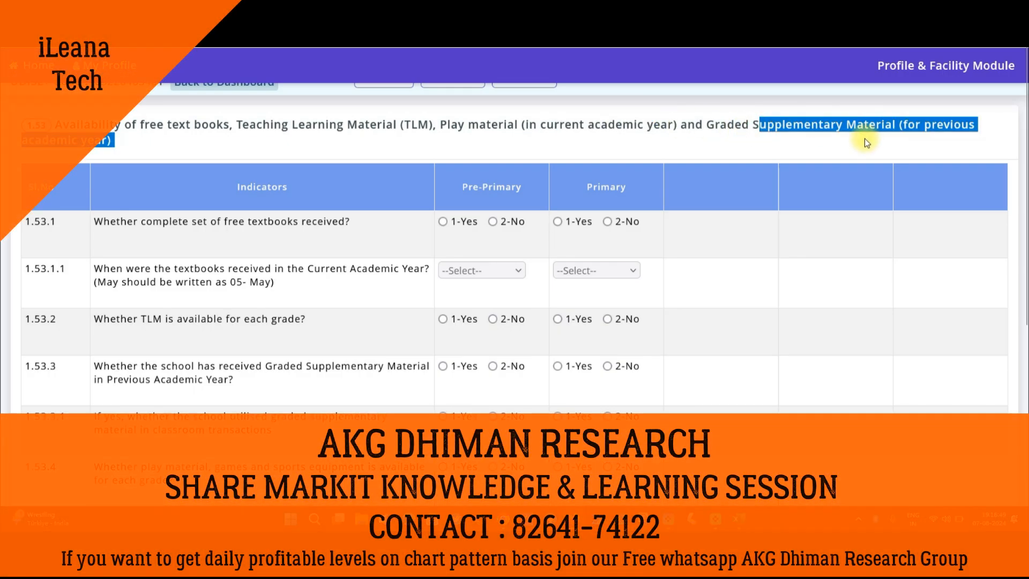
pyautogui.click(864, 139)
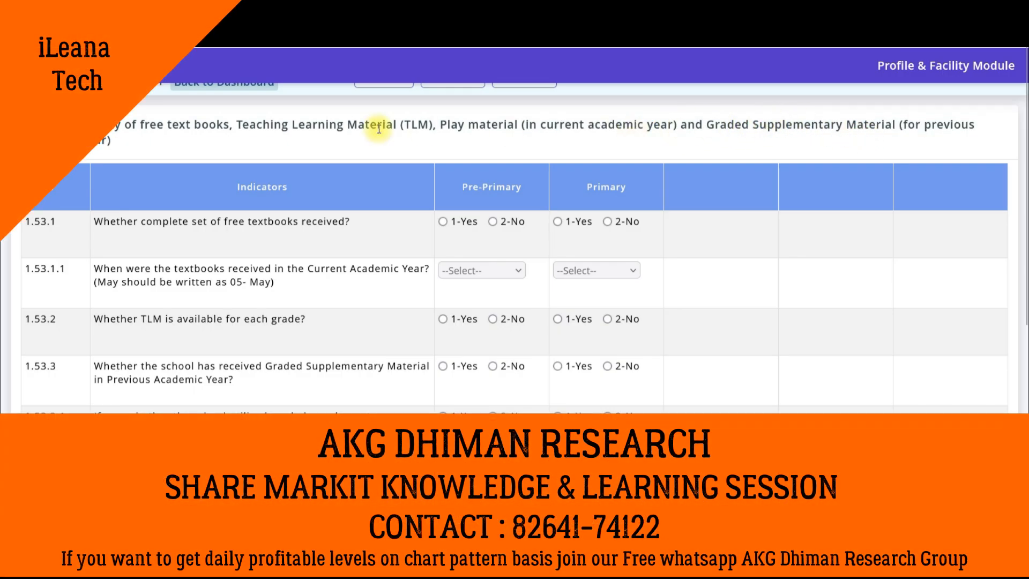
pyautogui.moveTo(162, 124); pyautogui.dragTo(648, 125)
pyautogui.moveTo(721, 124); pyautogui.dragTo(836, 125)
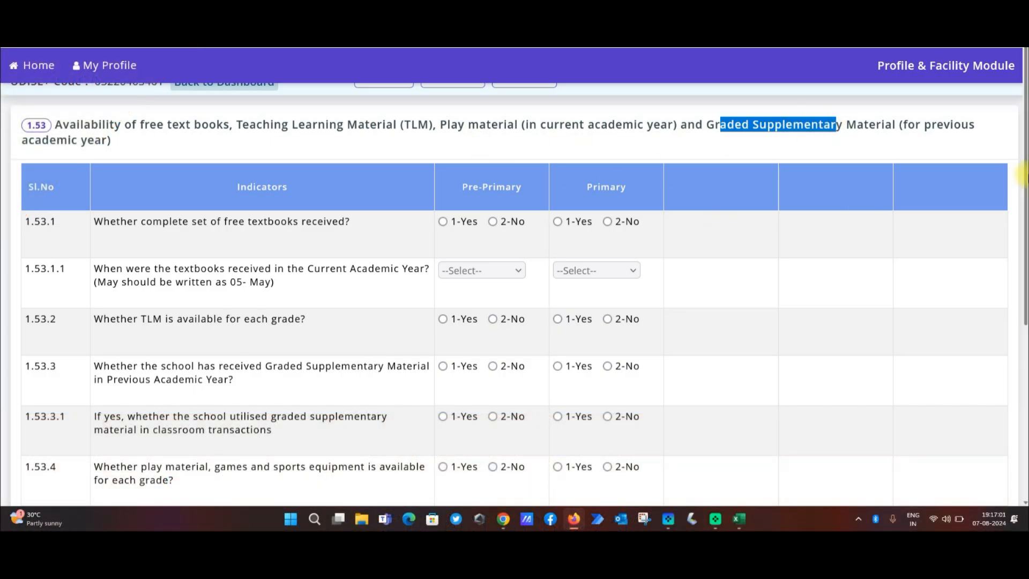
pyautogui.scroll(-2, 424, 169)
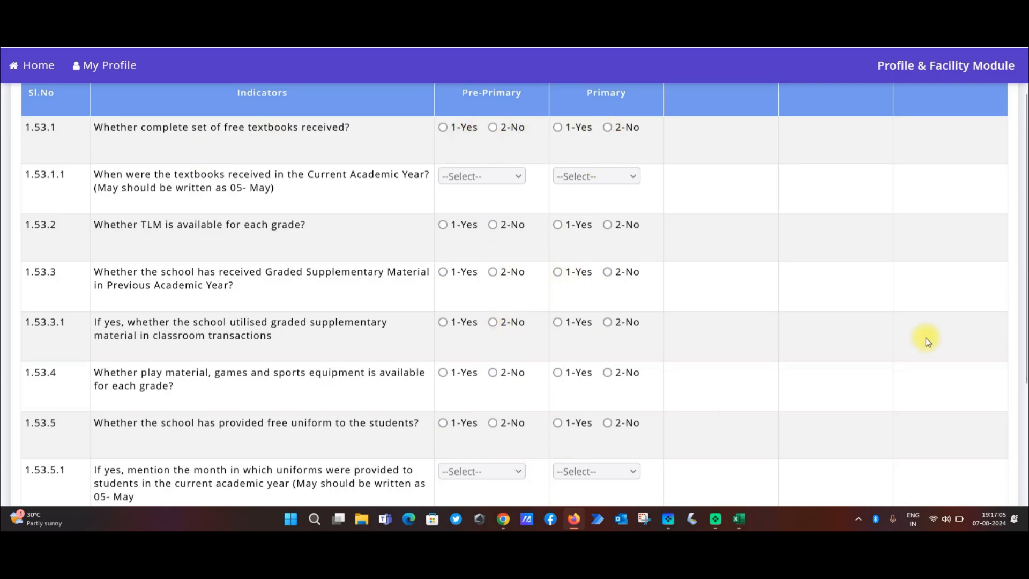
pyautogui.scroll(-2, 1025, 223)
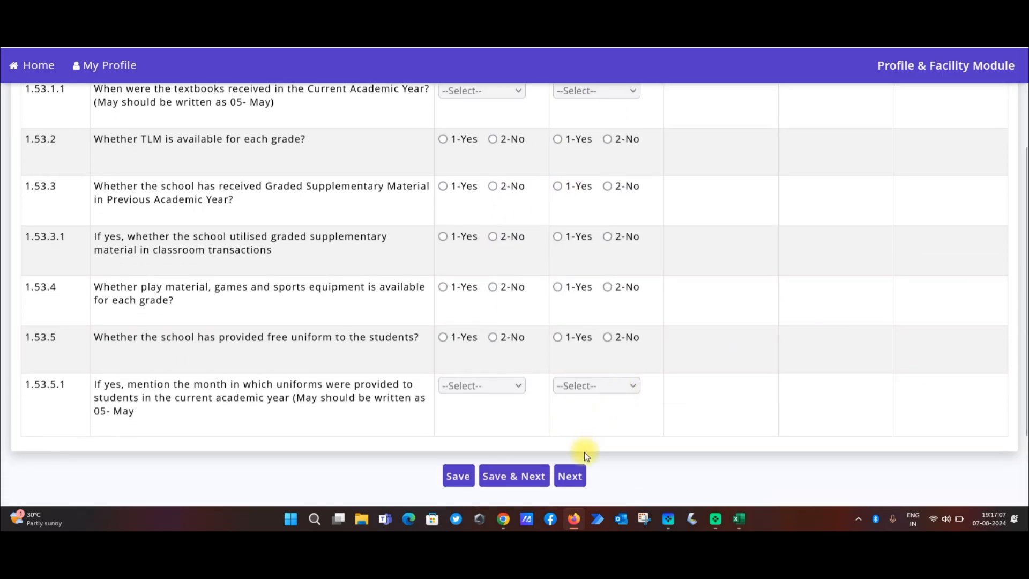
# - Move on to form 1.54 without saving and read the Key Performing Indicators 1.54.1 to 1.54.4 for the previous academic year
pyautogui.click(571, 475)
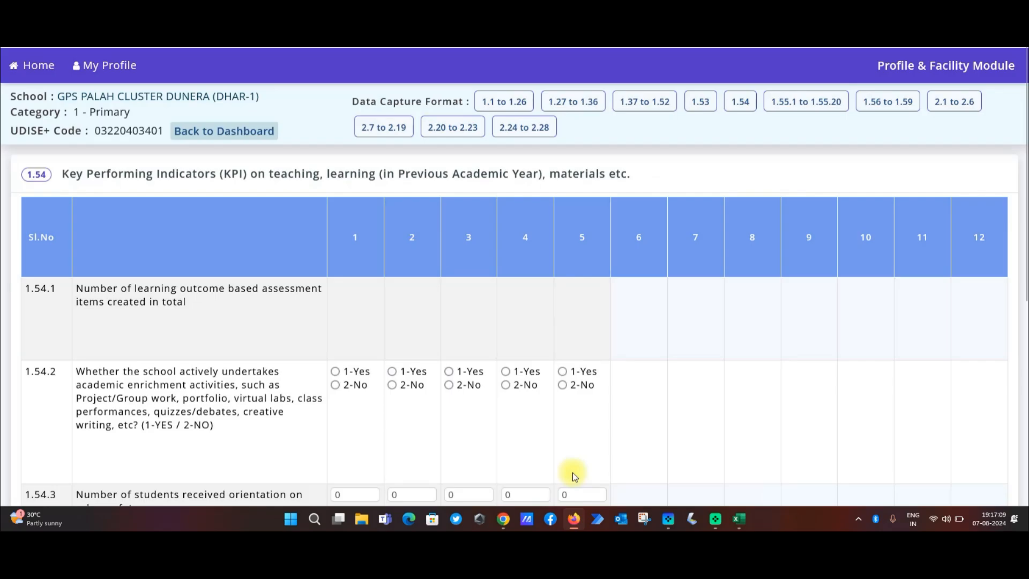
pyautogui.scroll(-2, 1024, 228)
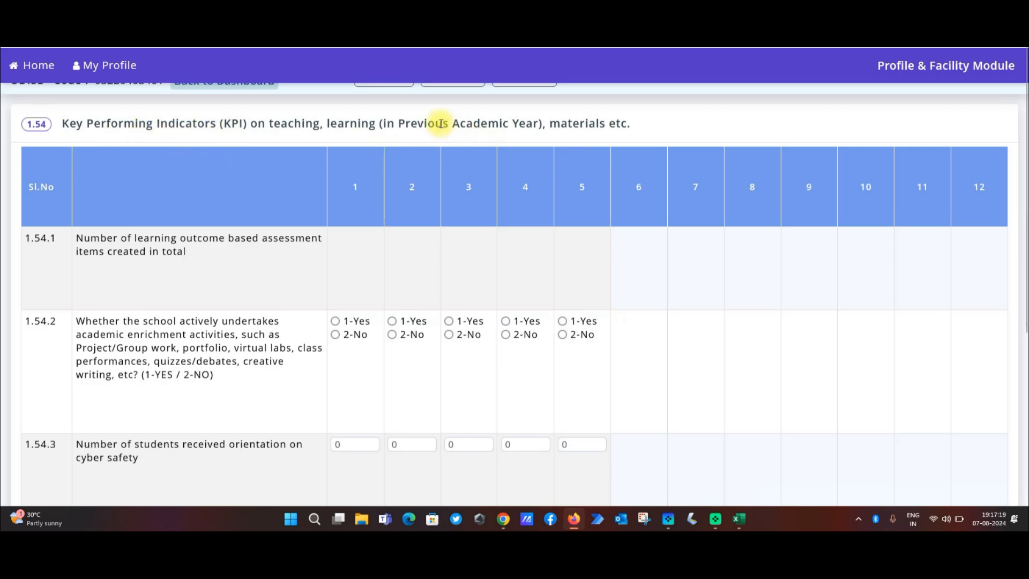
pyautogui.moveTo(1026, 169); pyautogui.dragTo(1024, 274)
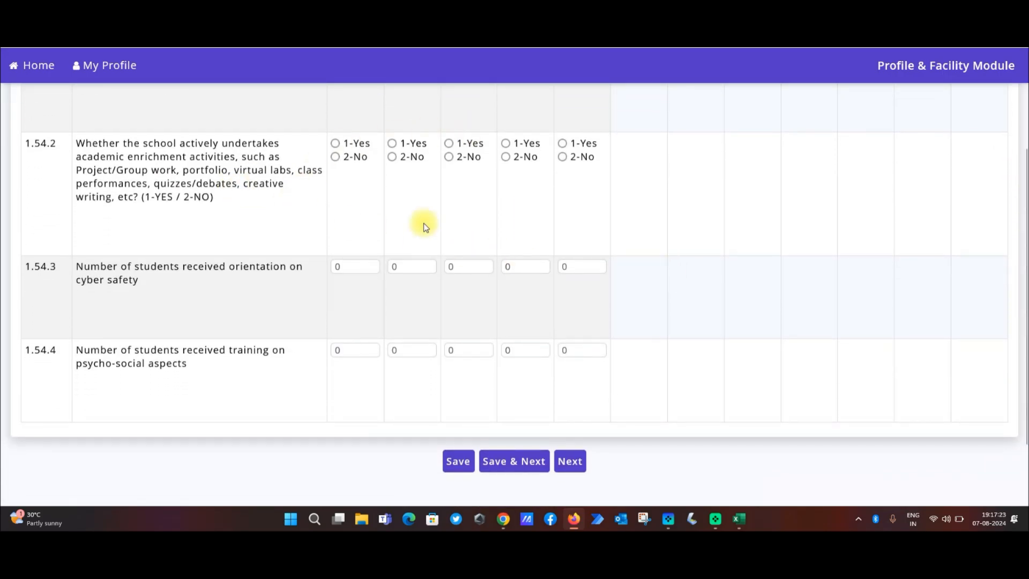
# - Move on to Section 1B and read 1.55.1 to 1.55.4 on the disaster management plan, safety audits and CCTV cameras, dismissing the low-battery notice
pyautogui.click(585, 464)
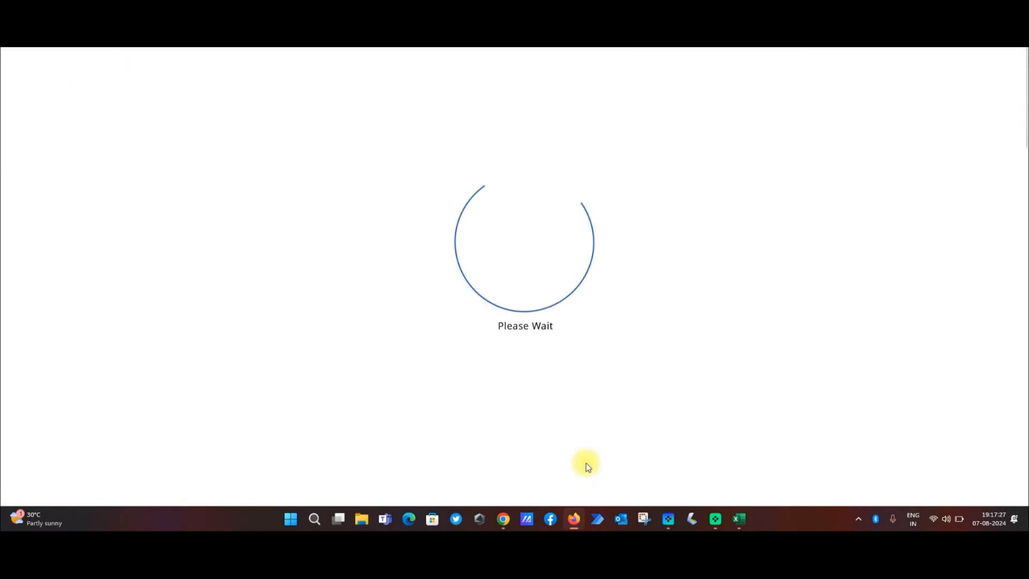
pyautogui.moveTo(1024, 222); pyautogui.dragTo(1024, 256)
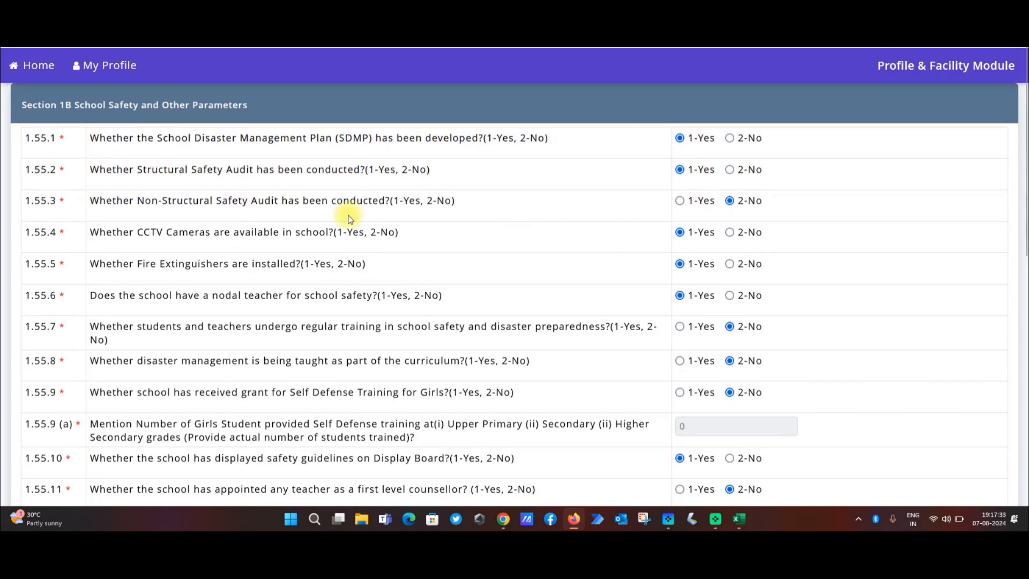
pyautogui.moveTo(160, 139); pyautogui.dragTo(397, 141)
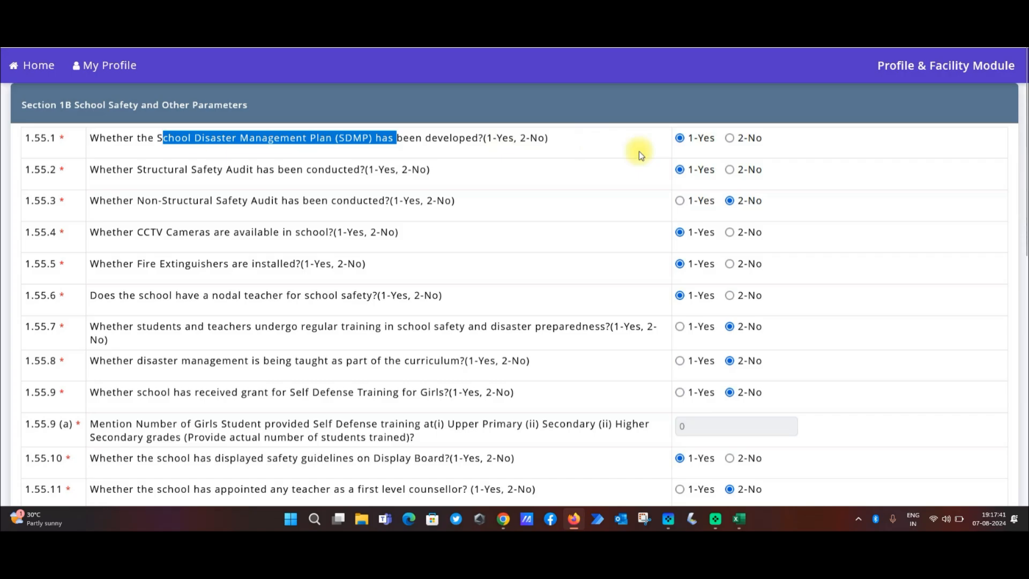
pyautogui.moveTo(169, 171); pyautogui.dragTo(237, 177)
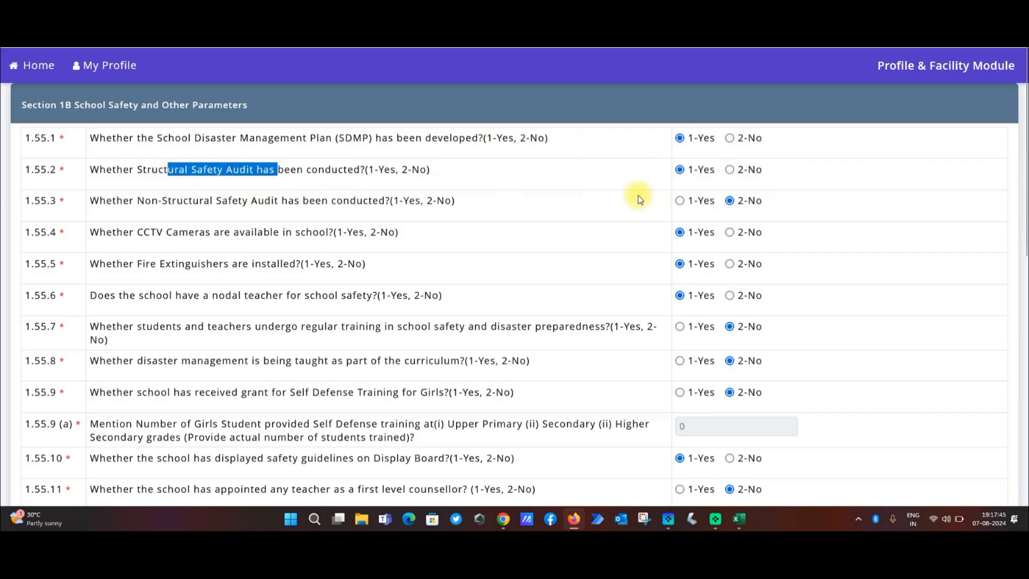
pyautogui.moveTo(149, 201); pyautogui.dragTo(288, 205)
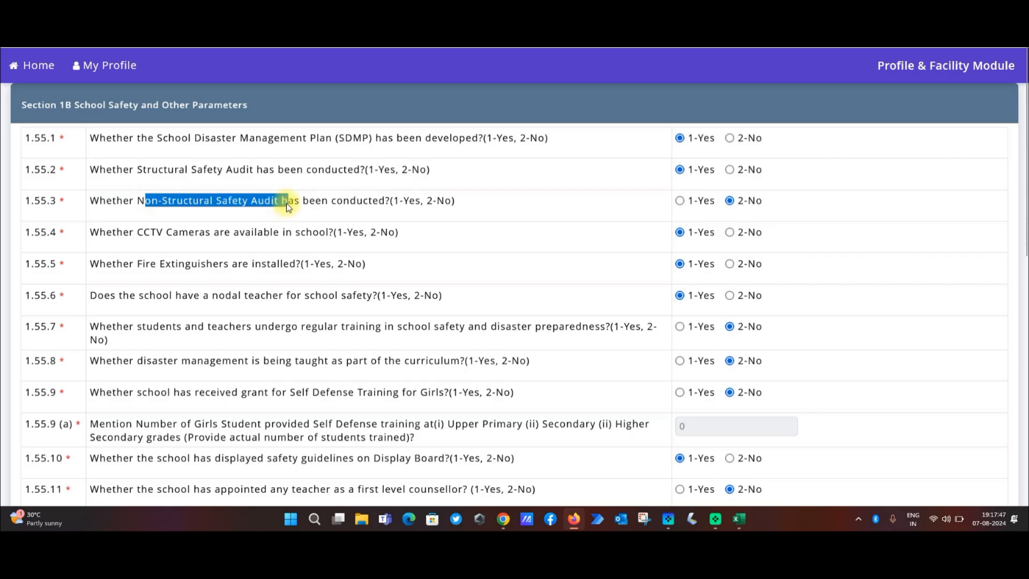
pyautogui.moveTo(107, 234); pyautogui.dragTo(254, 237)
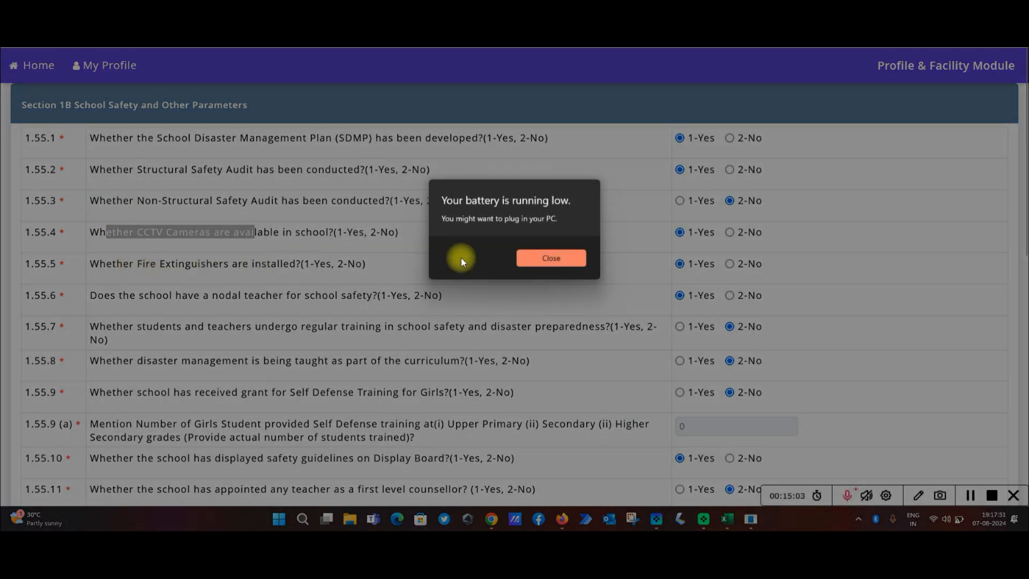
pyautogui.click(536, 258)
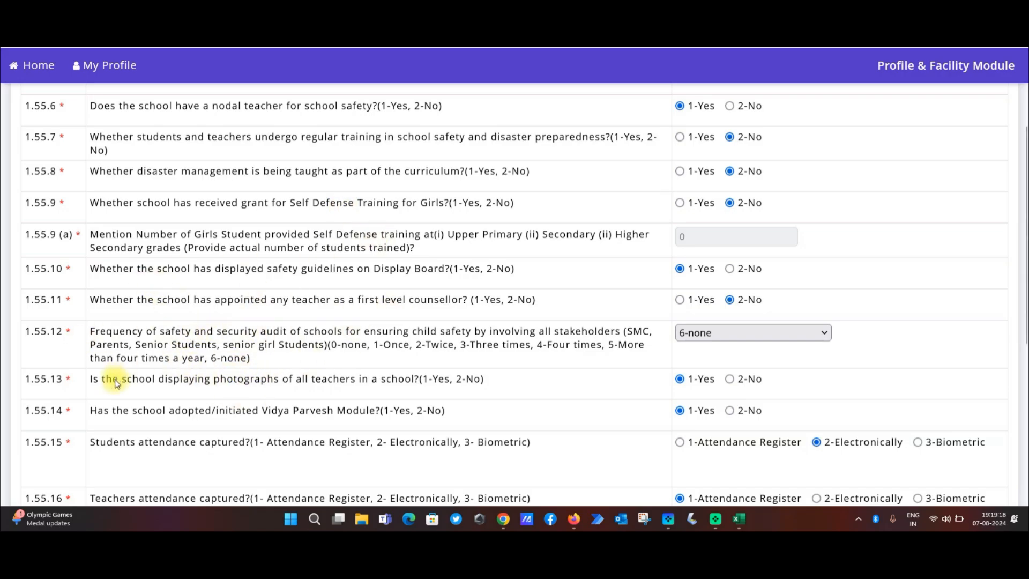
# - Read questions 1.55.13 to 1.55.16 on teacher photographs, the Vidya Parvesh Module, and student and teacher attendance capture
pyautogui.moveTo(296, 383); pyautogui.dragTo(378, 384)
pyautogui.moveTo(1024, 276); pyautogui.dragTo(1023, 378)
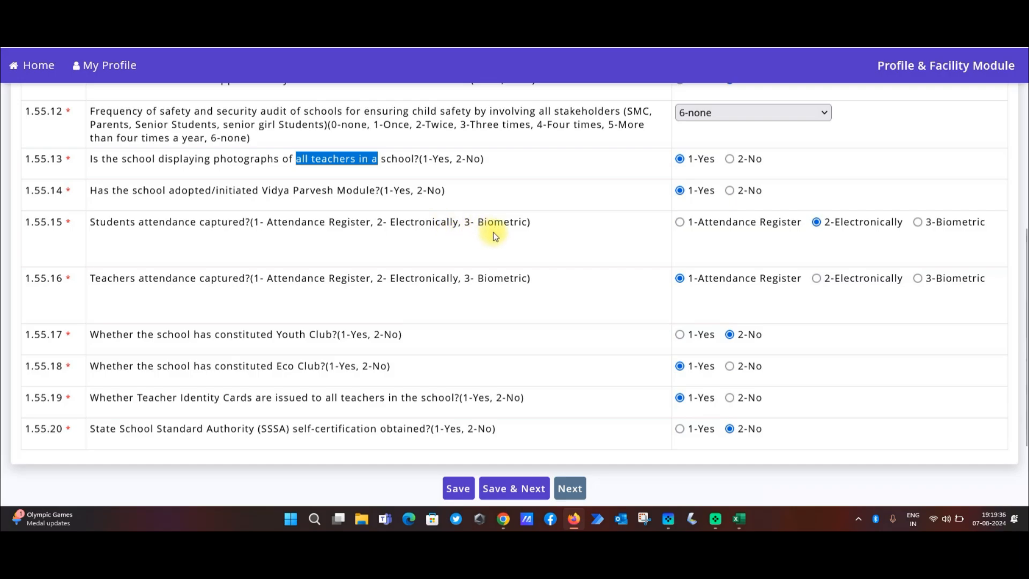
pyautogui.moveTo(126, 285); pyautogui.dragTo(238, 285)
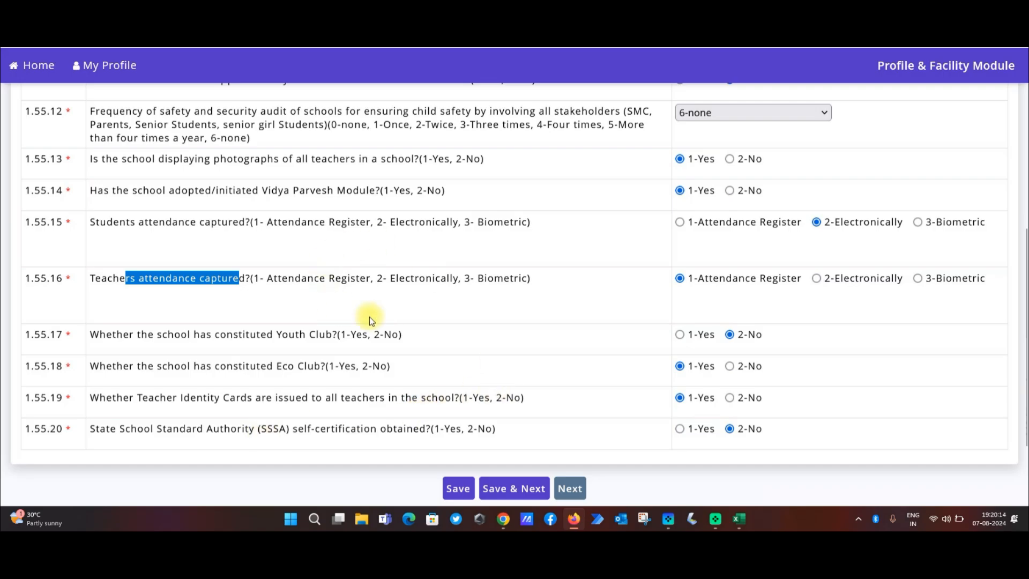
# - Move on to Section 1C, Receipts and Expenditure, without saving and read the Samagra Shiksha grant rows 1.56.1 to 1.56.6
pyautogui.click(570, 488)
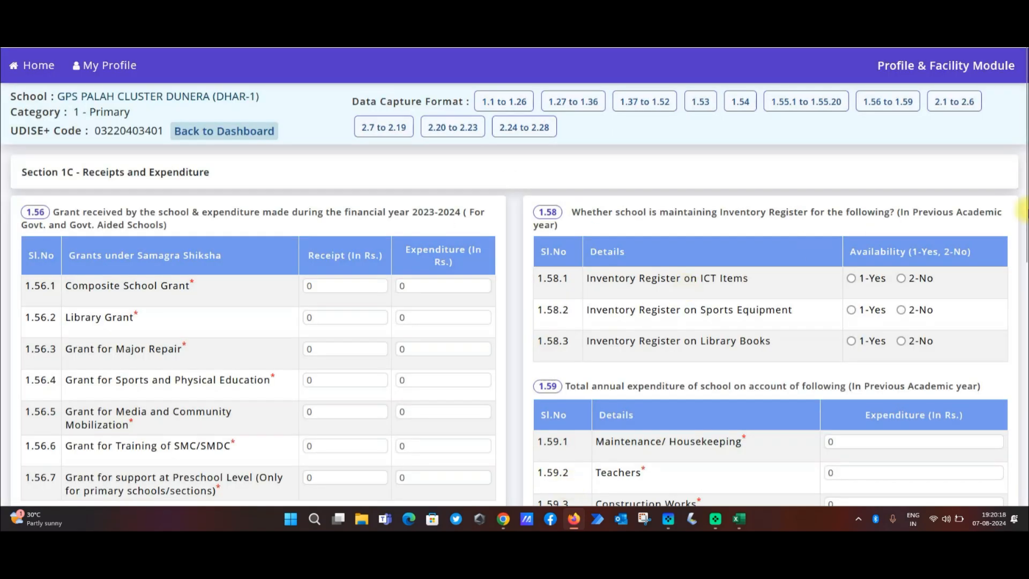
pyautogui.scroll(-2, 1022, 234)
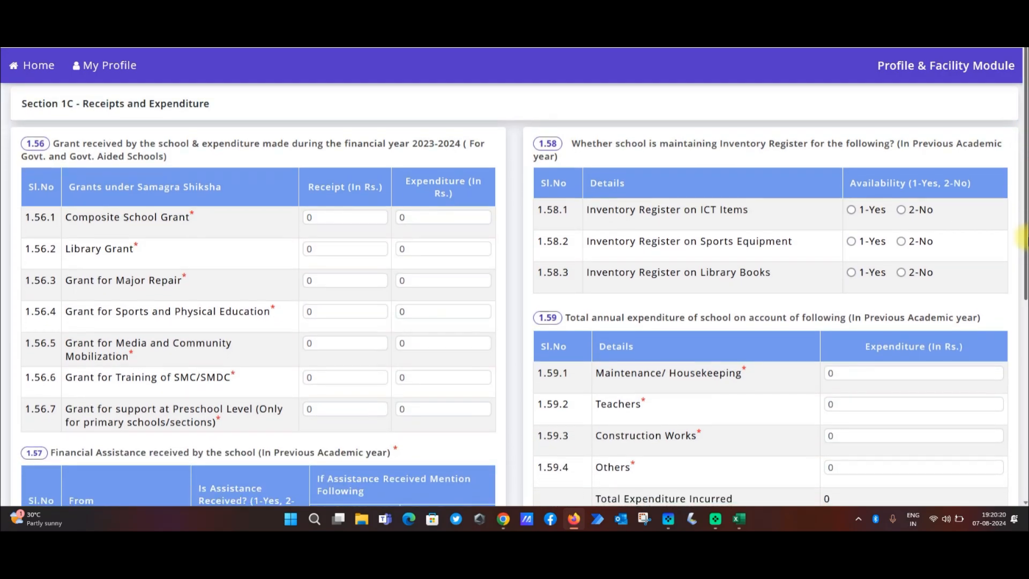
pyautogui.moveTo(97, 110); pyautogui.dragTo(167, 109)
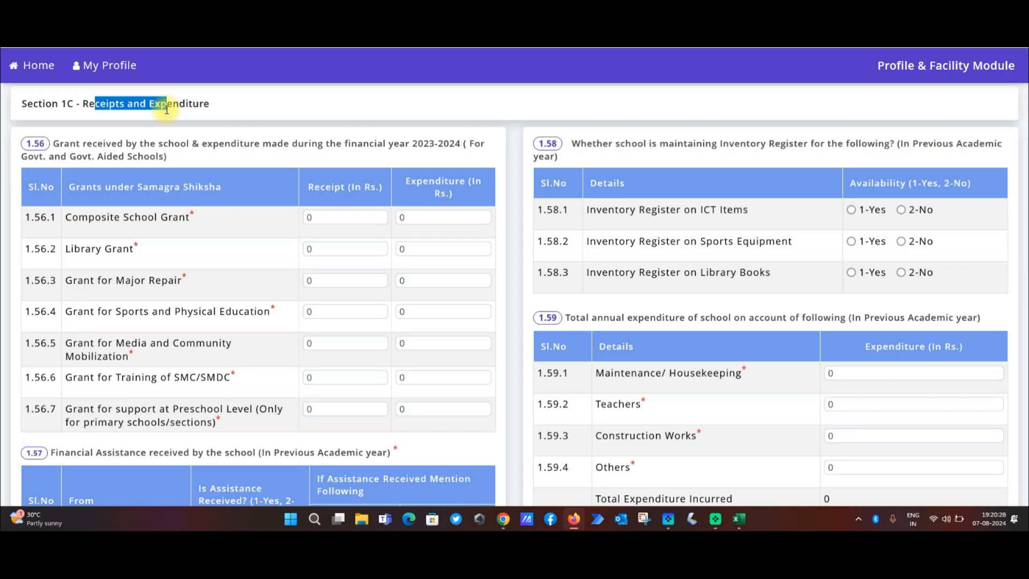
pyautogui.moveTo(1027, 192); pyautogui.dragTo(1023, 236)
pyautogui.moveTo(79, 152); pyautogui.dragTo(168, 148)
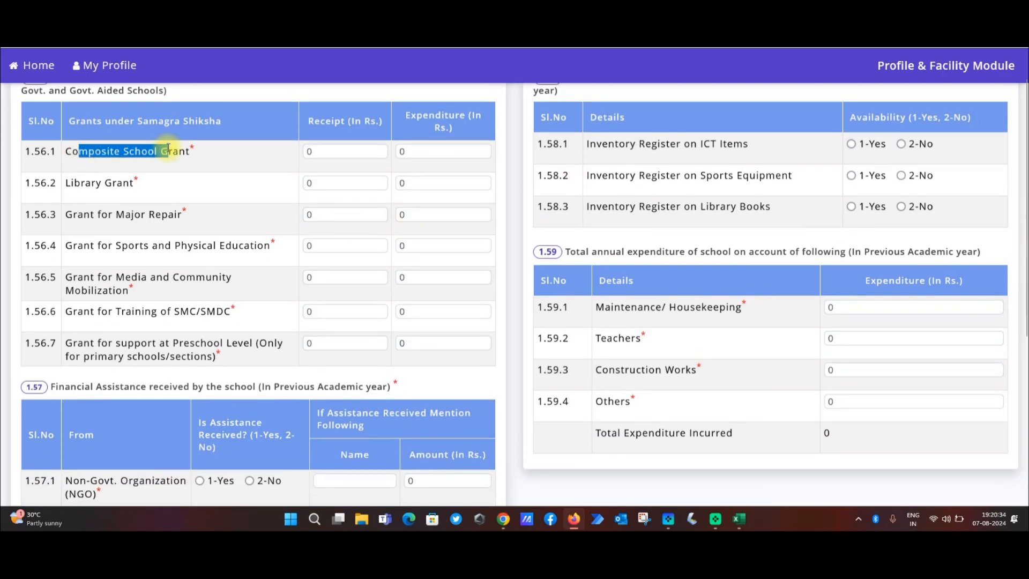
pyautogui.moveTo(95, 183); pyautogui.dragTo(124, 183)
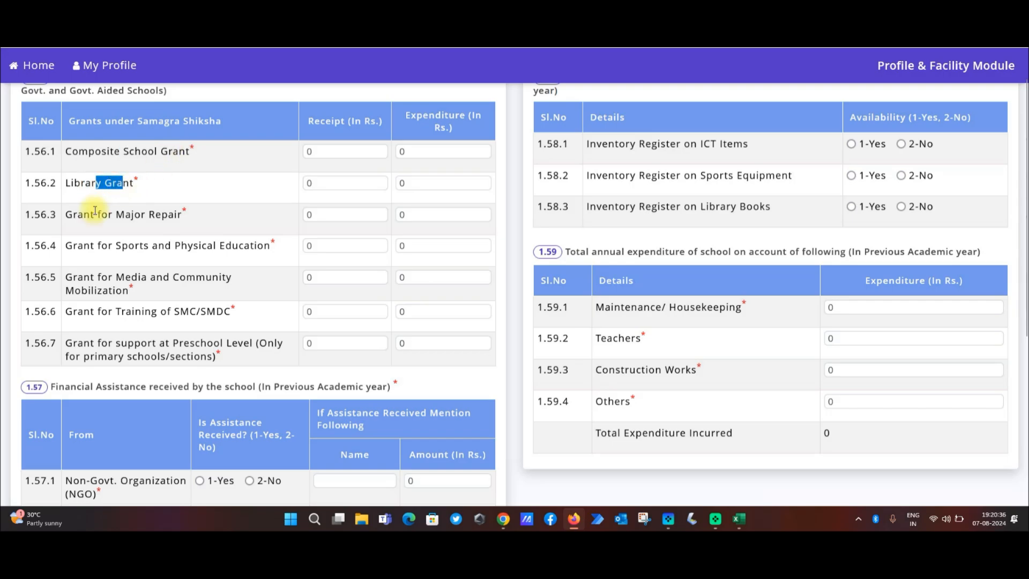
pyautogui.moveTo(85, 214); pyautogui.dragTo(159, 223)
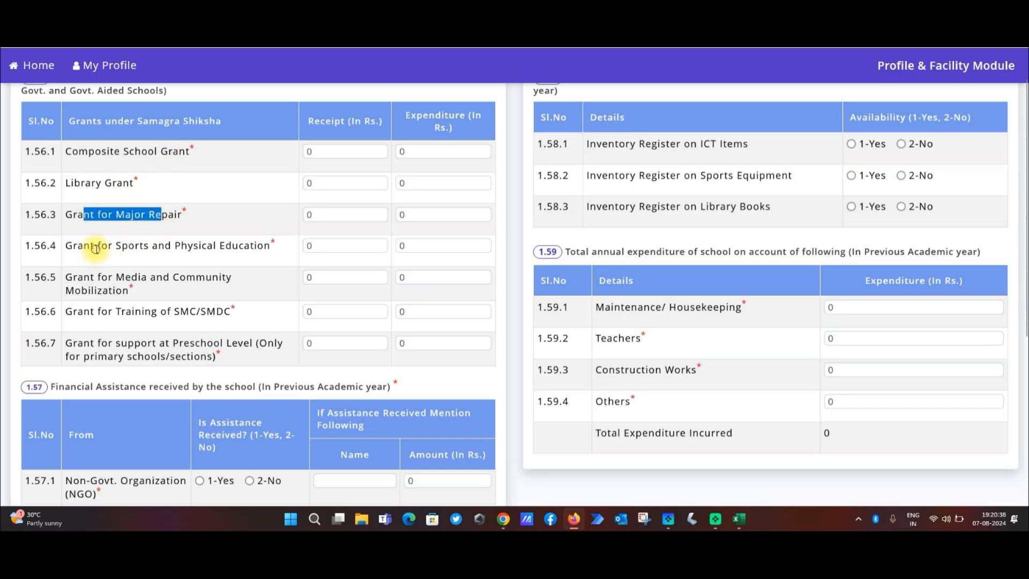
pyautogui.moveTo(95, 245); pyautogui.dragTo(230, 260)
pyautogui.moveTo(113, 277); pyautogui.dragTo(198, 283)
pyautogui.moveTo(90, 312); pyautogui.dragTo(216, 312)
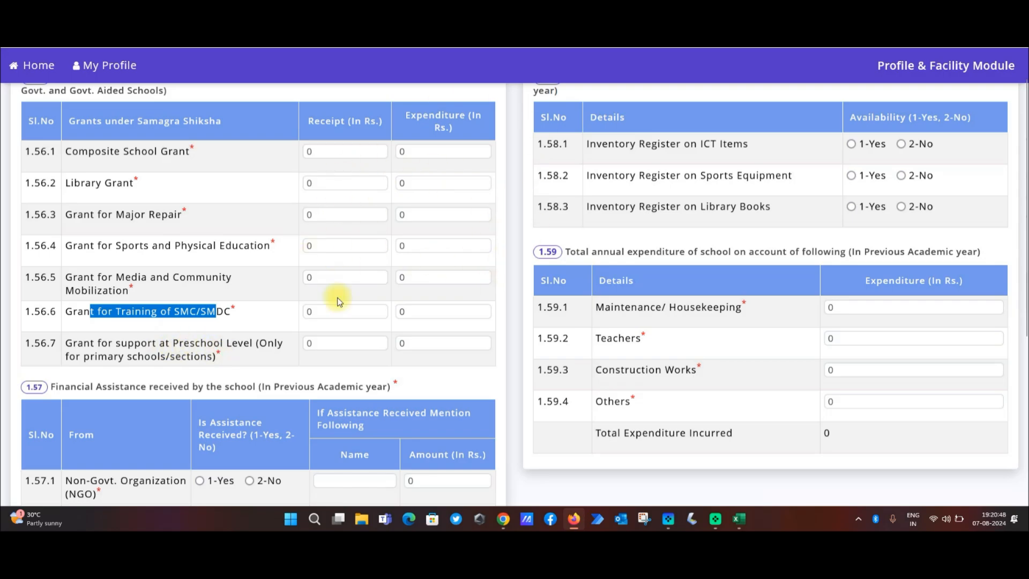
# - Check which financial year the question 1.56 heading specifies for grants received and expenditure made
pyautogui.moveTo(1026, 216); pyautogui.dragTo(1024, 201)
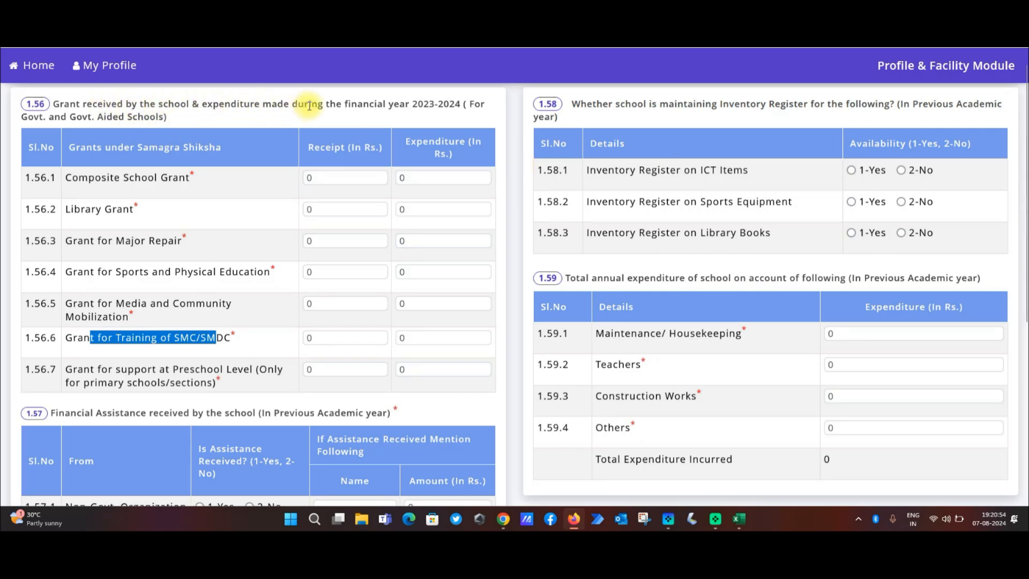
pyautogui.click(416, 103)
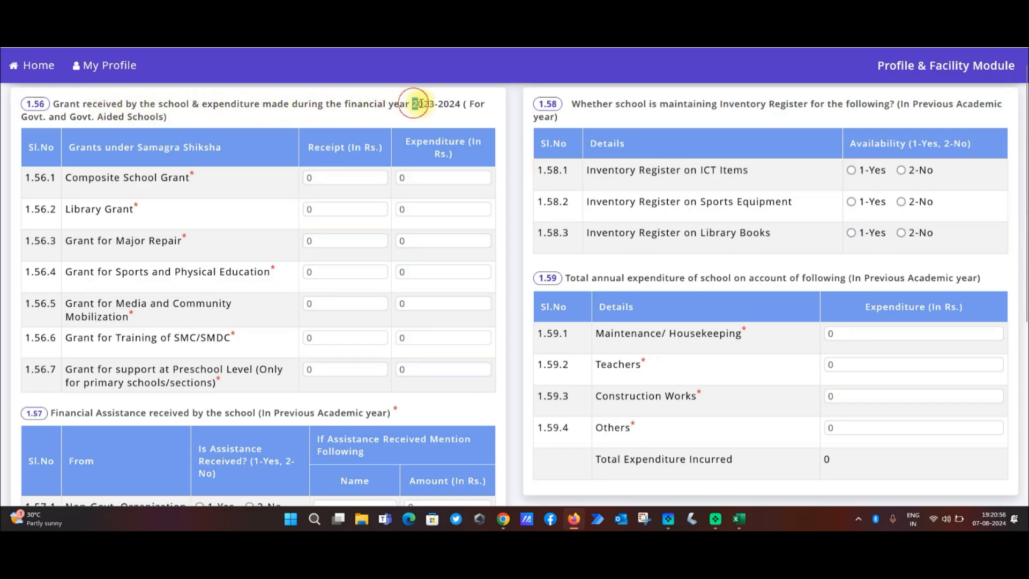
pyautogui.moveTo(416, 104); pyautogui.dragTo(450, 107)
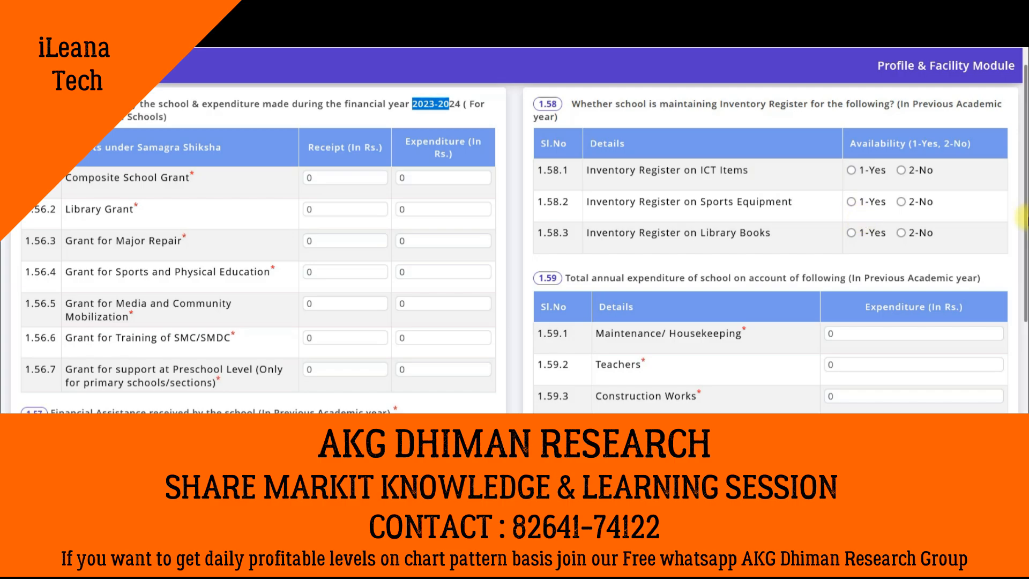
# - Read the 1.57 table on financial assistance received from NGO, PSU, community and other sources
pyautogui.scroll(-3, 1024, 295)
pyautogui.scroll(-1, 1024, 295)
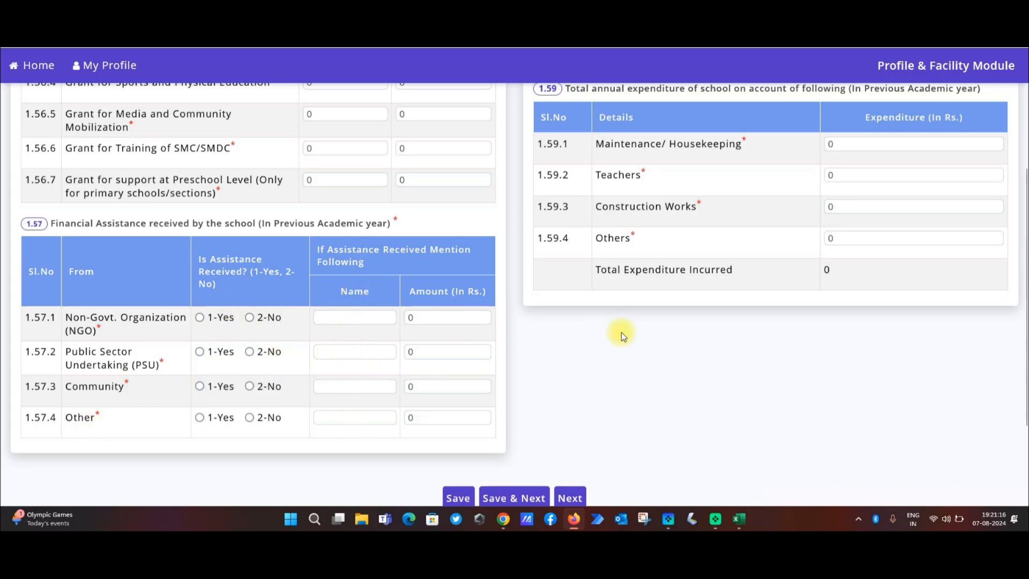
pyautogui.moveTo(1024, 356); pyautogui.dragTo(1024, 236)
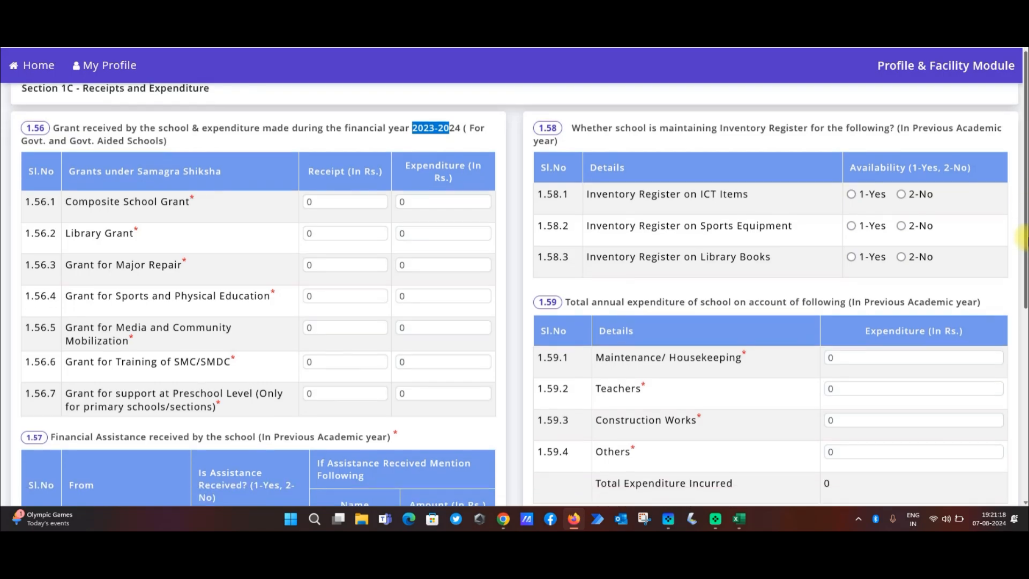
# - Read 1.58.1 to 1.58.3 on the inventory registers for ICT items, sports equipment and library books
pyautogui.scroll(-1, 794, 183)
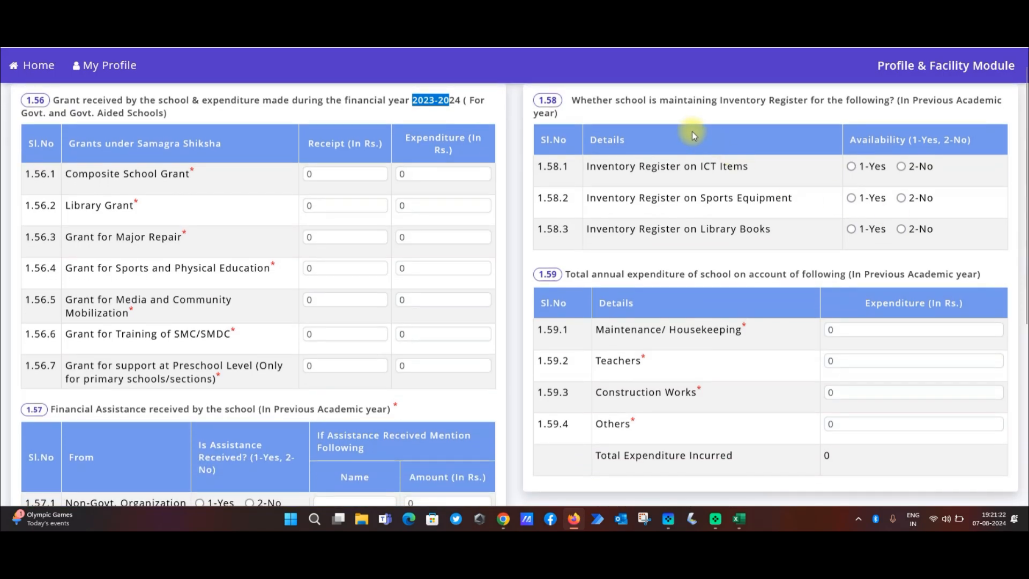
pyautogui.moveTo(744, 167); pyautogui.dragTo(684, 172)
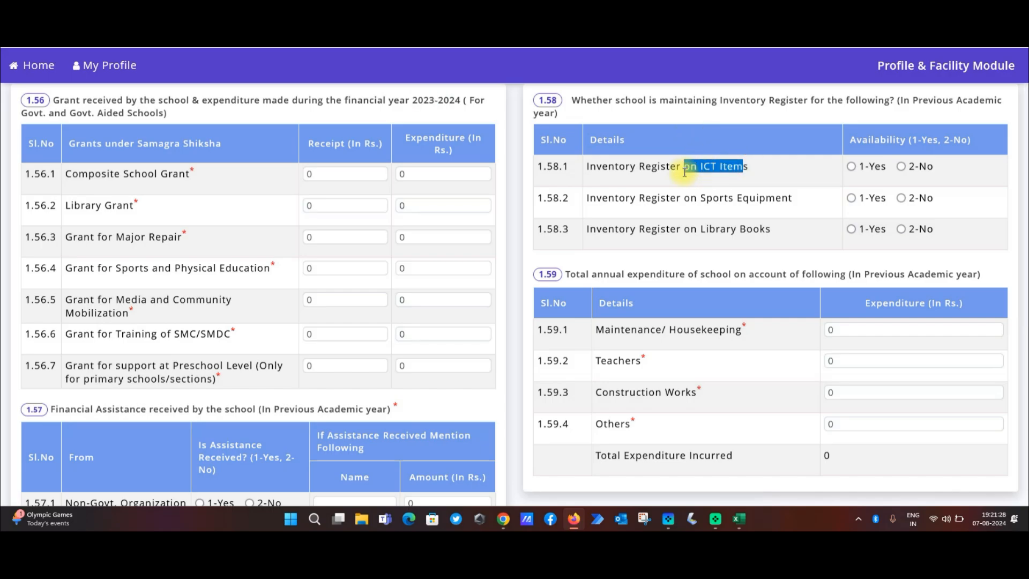
pyautogui.moveTo(619, 167); pyautogui.dragTo(759, 202)
pyautogui.moveTo(608, 199)
pyautogui.mouseDown()
pyautogui.moveTo(625, 199)
pyautogui.moveTo(615, 198)
pyautogui.mouseUp()
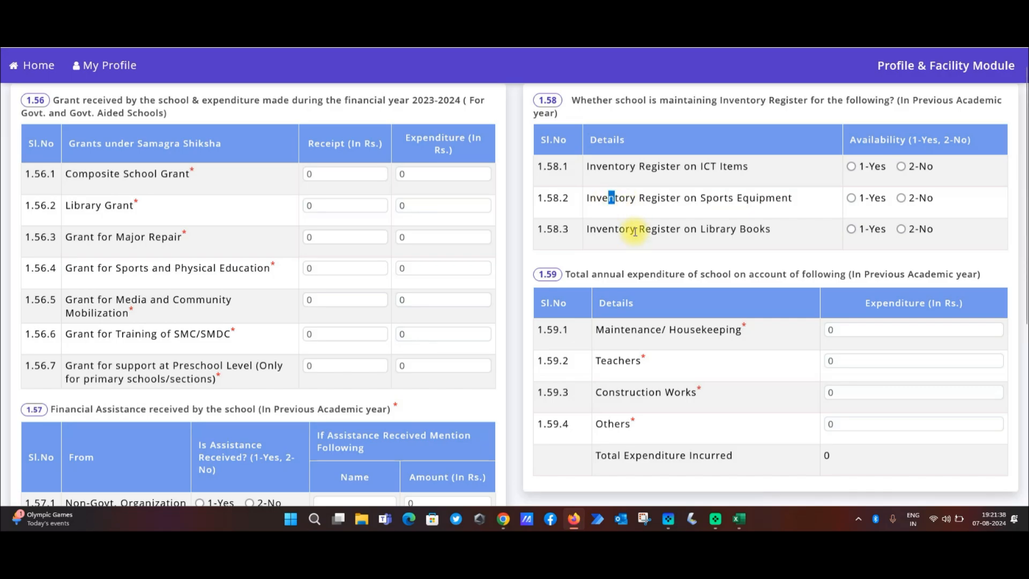
pyautogui.moveTo(746, 229); pyautogui.dragTo(654, 234)
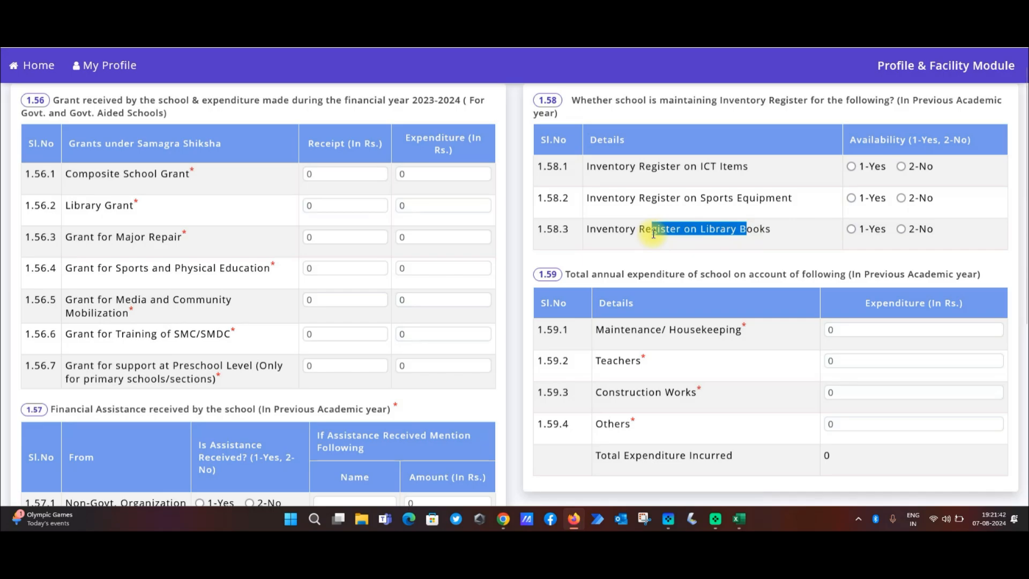
# - Read the 1.59 annual expenditure rows for maintenance/housekeeping, teachers, construction works and others
pyautogui.moveTo(1024, 241); pyautogui.dragTo(1022, 308)
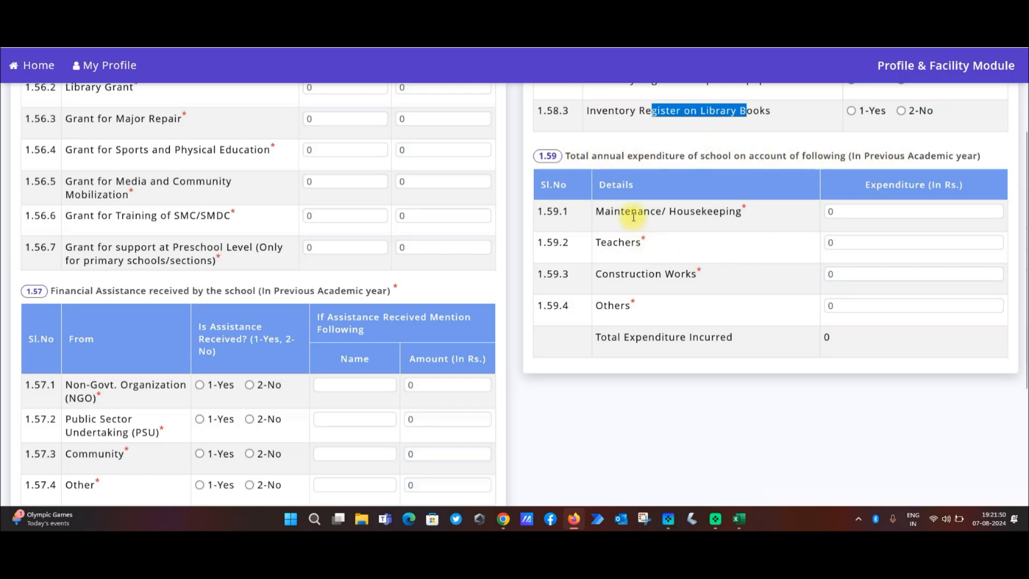
pyautogui.moveTo(612, 212); pyautogui.dragTo(695, 212)
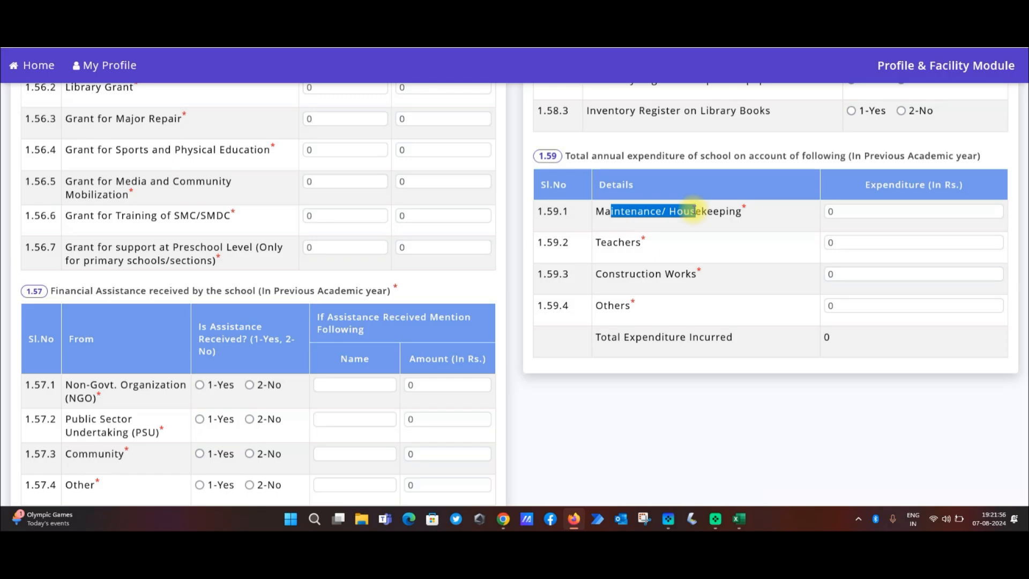
pyautogui.moveTo(607, 239); pyautogui.dragTo(687, 274)
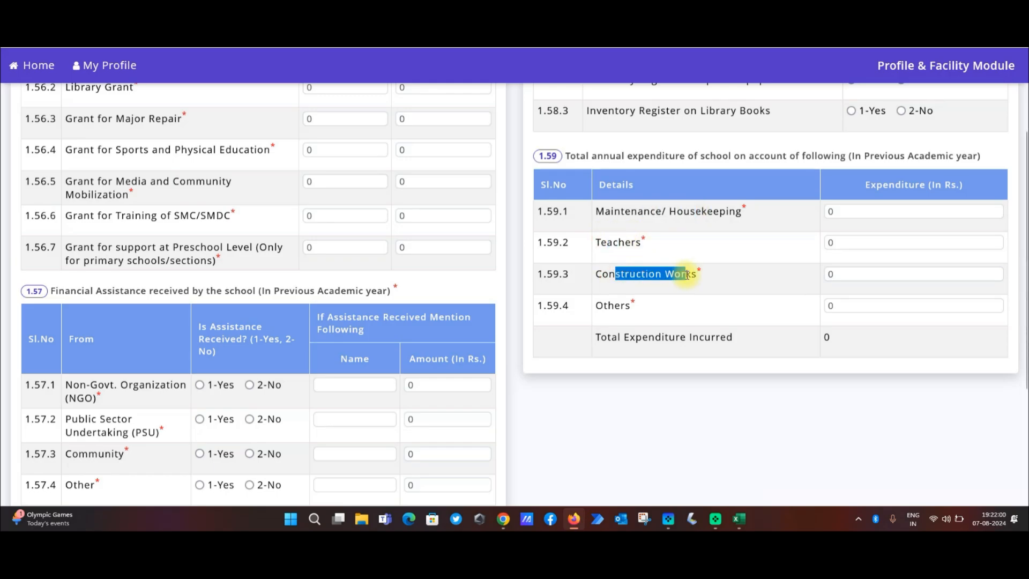
pyautogui.moveTo(614, 305); pyautogui.dragTo(621, 306)
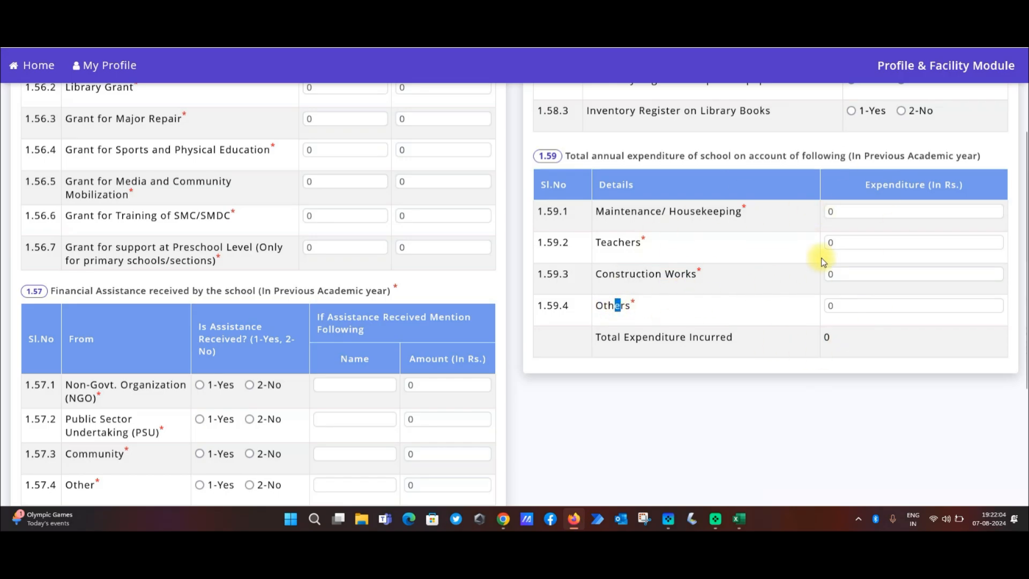
pyautogui.scroll(-1, 1025, 303)
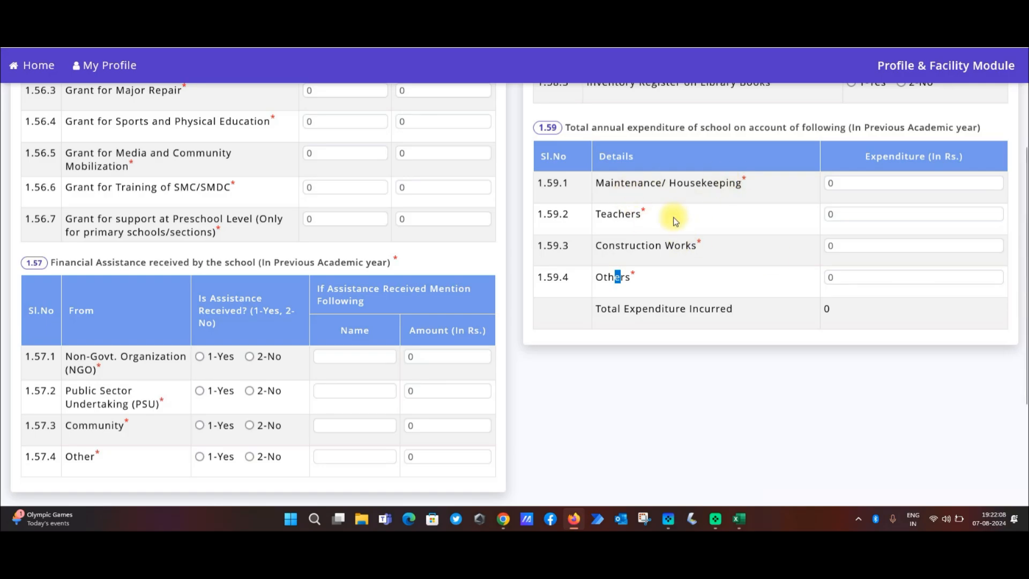
# - Move on to Section 2, Physical Facilities, Equipments, Computer and Digital initiatives, without saving, and read its heading and opening questions
pyautogui.moveTo(1024, 260); pyautogui.dragTo(1024, 344)
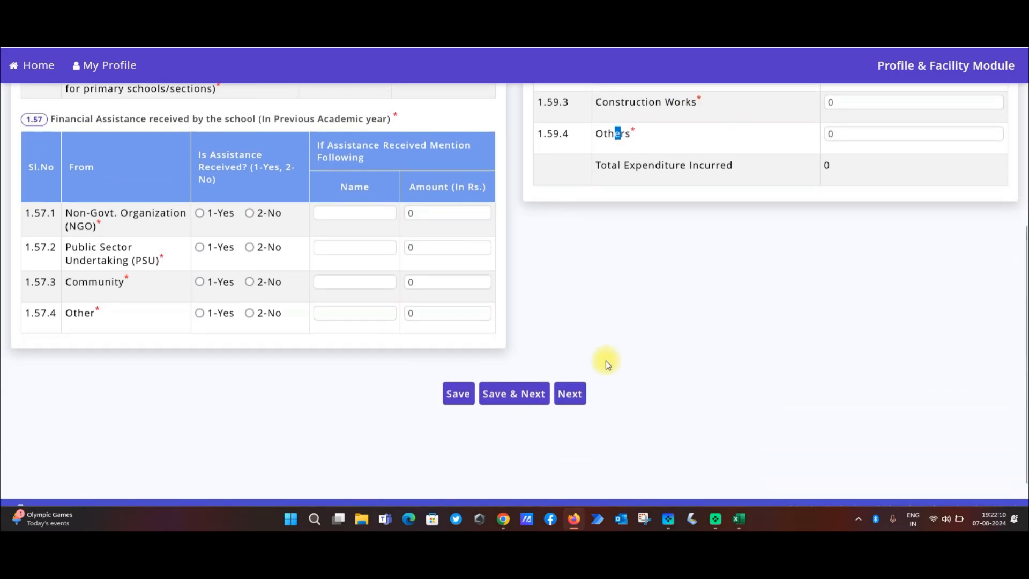
pyautogui.click(578, 400)
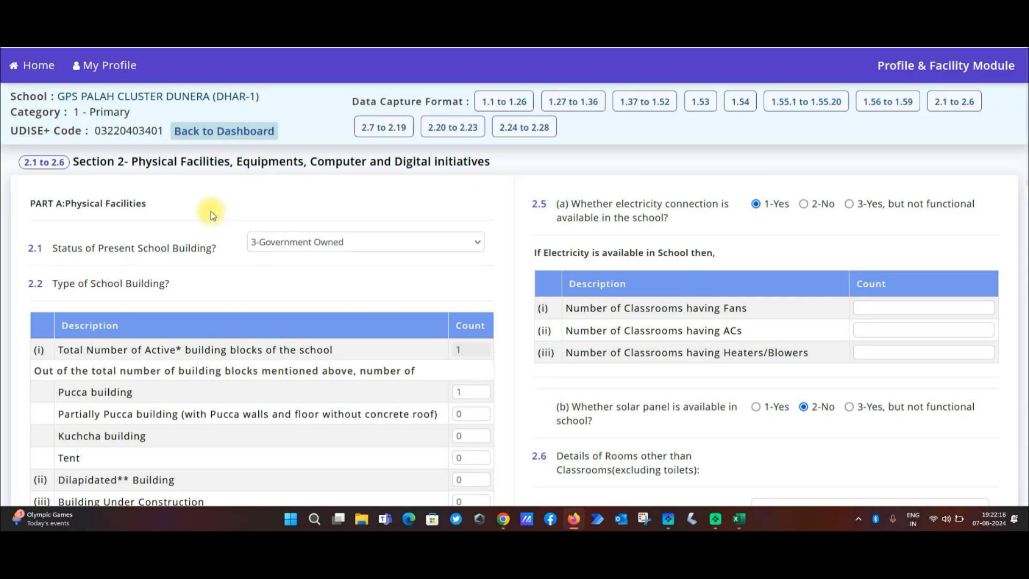
pyautogui.moveTo(147, 161); pyautogui.dragTo(194, 162)
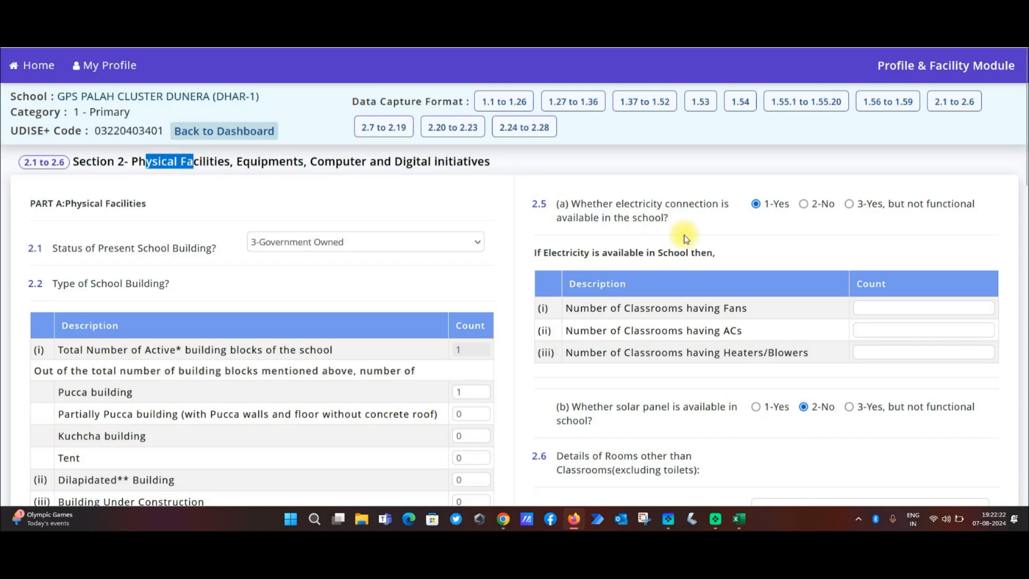
pyautogui.scroll(-2, 1024, 198)
pyautogui.moveTo(1025, 197); pyautogui.dragTo(1025, 209)
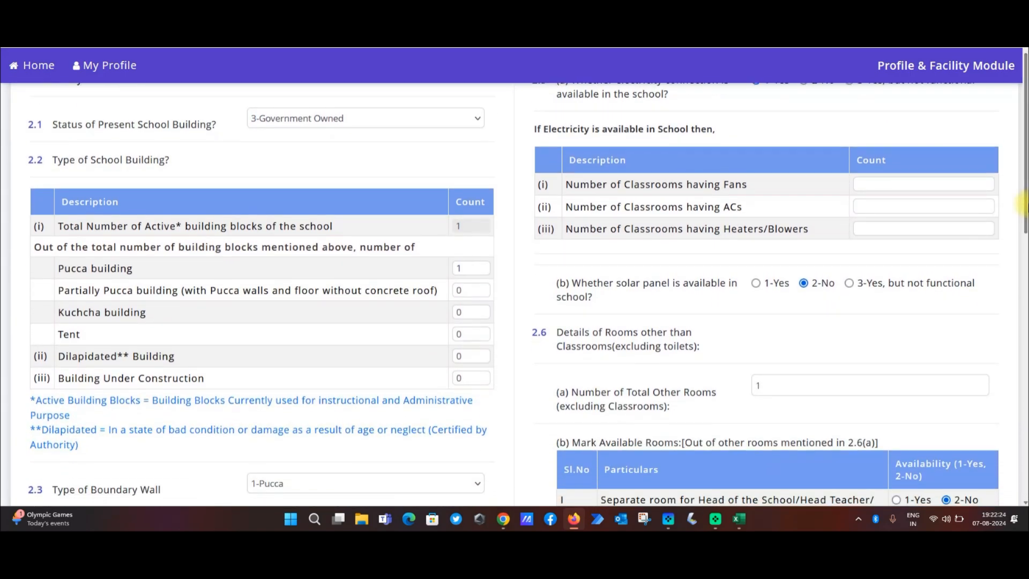
# - Check the available school building statuses in 2.1 and read the 2.2 rows on active blocks and building types
pyautogui.click(320, 119)
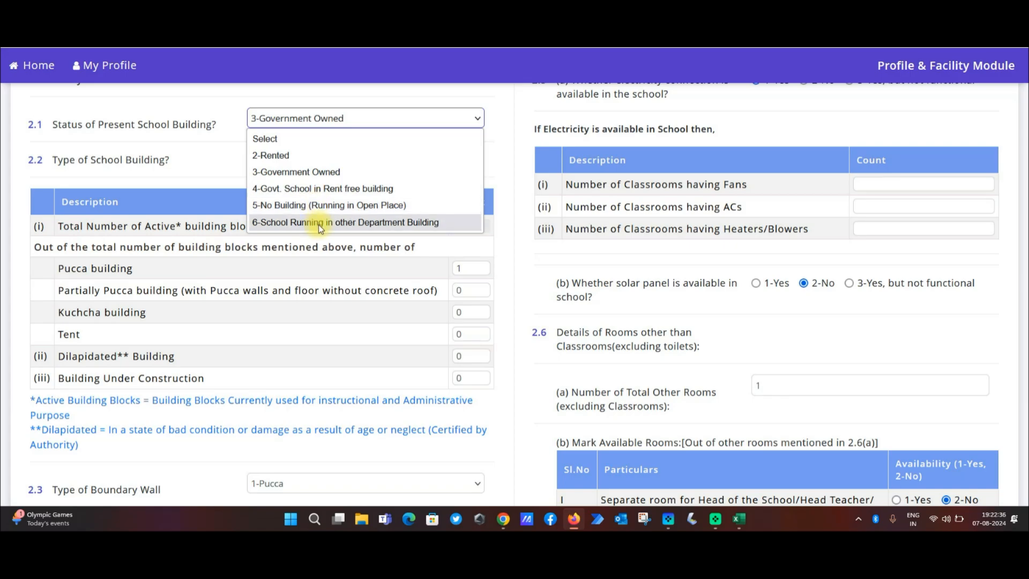
pyautogui.click(202, 94)
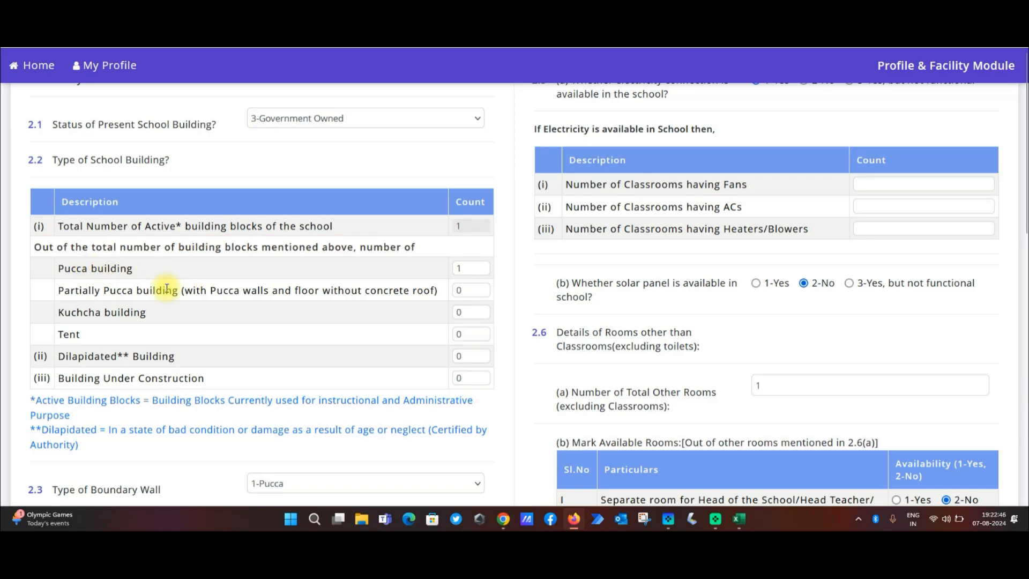
pyautogui.moveTo(144, 290); pyautogui.dragTo(189, 300)
pyautogui.moveTo(89, 311); pyautogui.dragTo(131, 314)
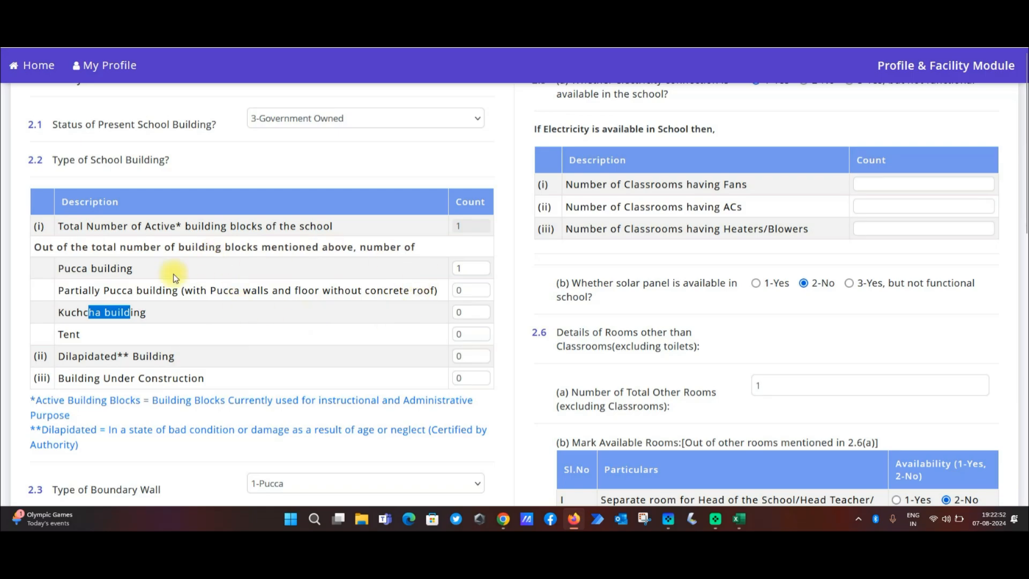
pyautogui.moveTo(80, 226); pyautogui.dragTo(231, 231)
pyautogui.click(122, 229)
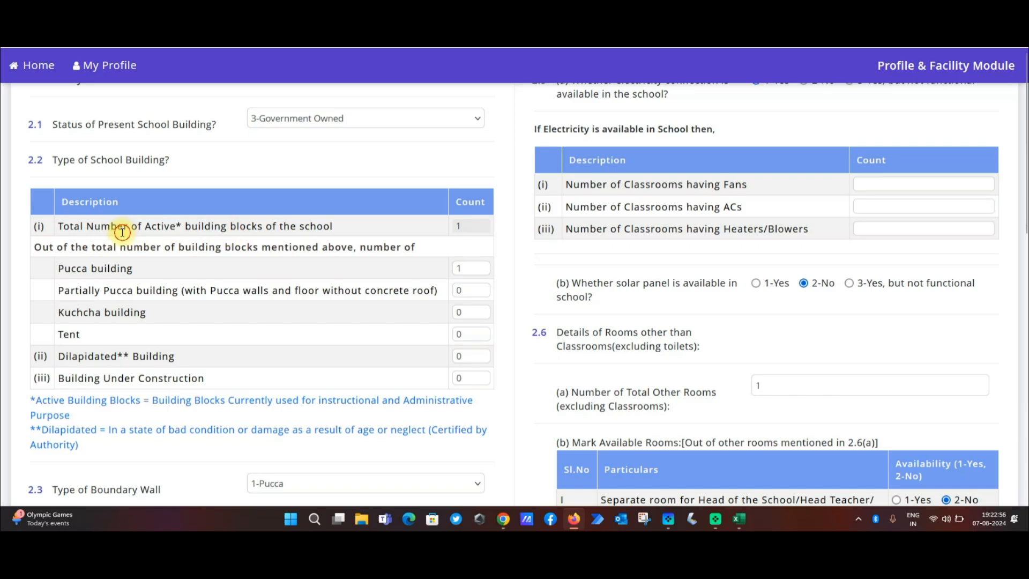
pyautogui.moveTo(155, 227); pyautogui.dragTo(317, 236)
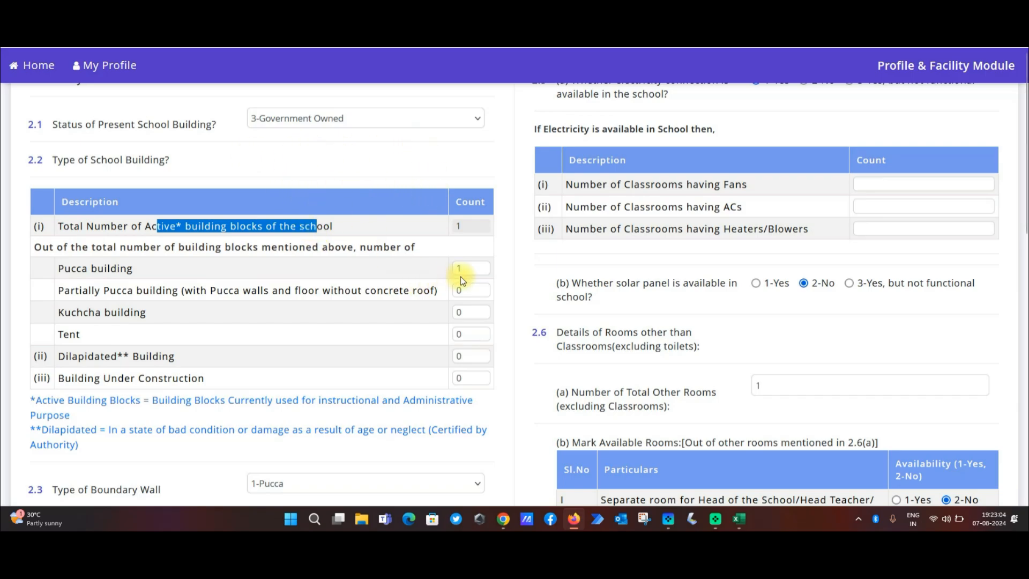
# - Try a Pucca building count of 3 in 2.2 to check the active blocks total, and restore the count to 1
pyautogui.moveTo(466, 270); pyautogui.dragTo(449, 275)
pyautogui.write('3')
pyautogui.click(465, 219)
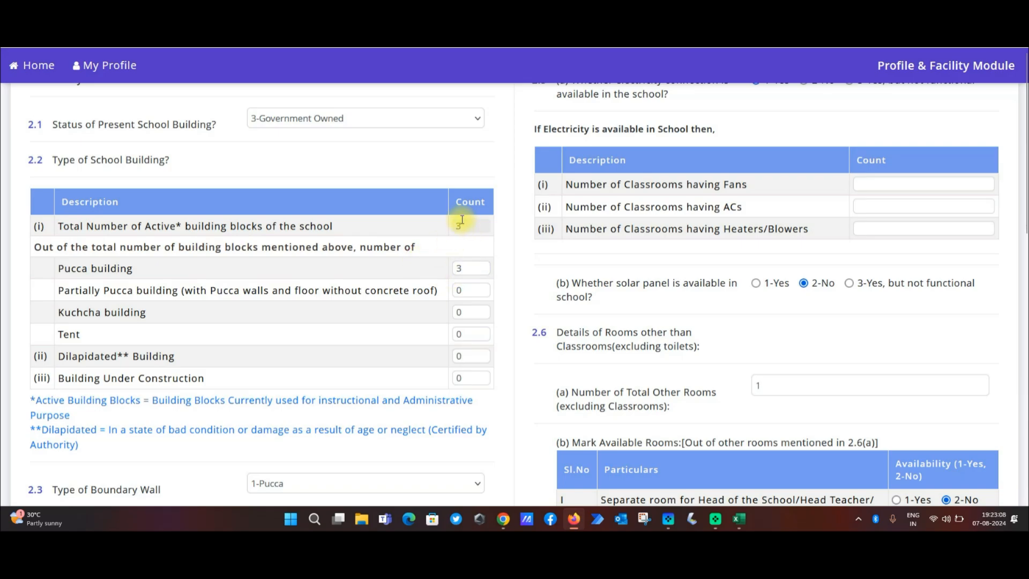
pyautogui.moveTo(460, 223); pyautogui.dragTo(453, 227)
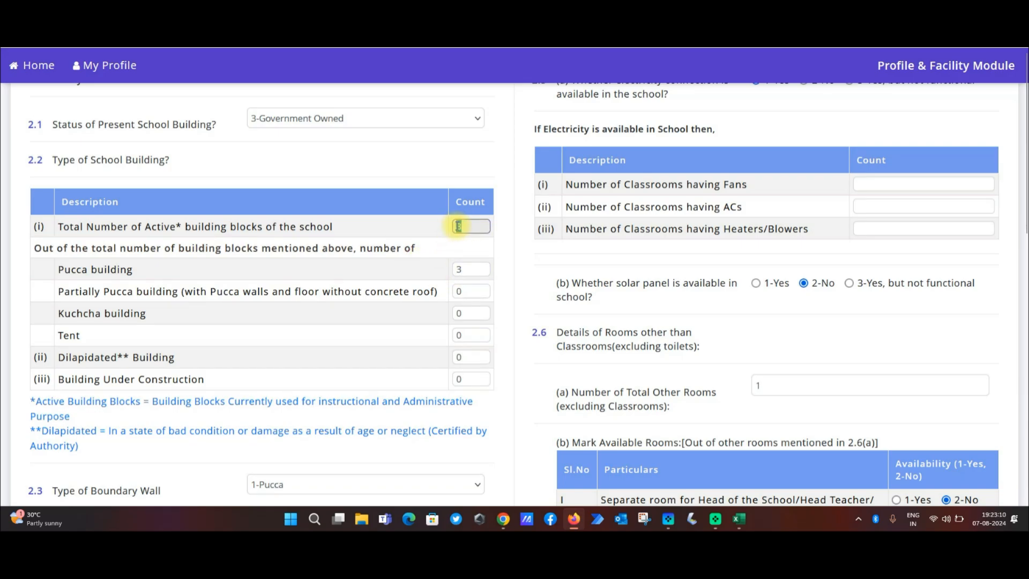
pyautogui.click(459, 268)
pyautogui.write('1')
pyautogui.click(410, 253)
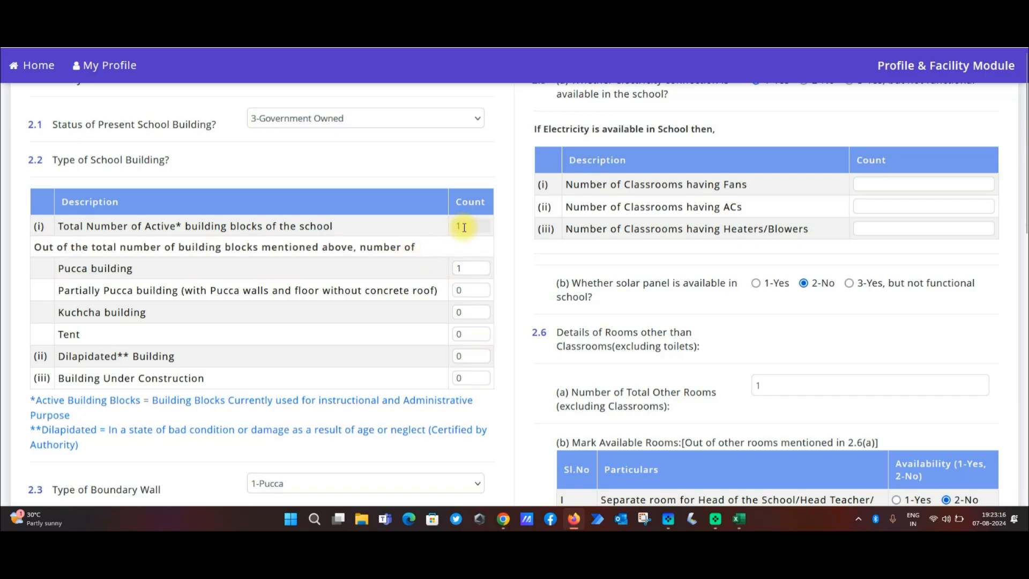
# - Check the available boundary wall types in 2.3 and read the 2.4(a) classroom categories, including Pre-Primary
pyautogui.moveTo(1025, 217); pyautogui.dragTo(1021, 304)
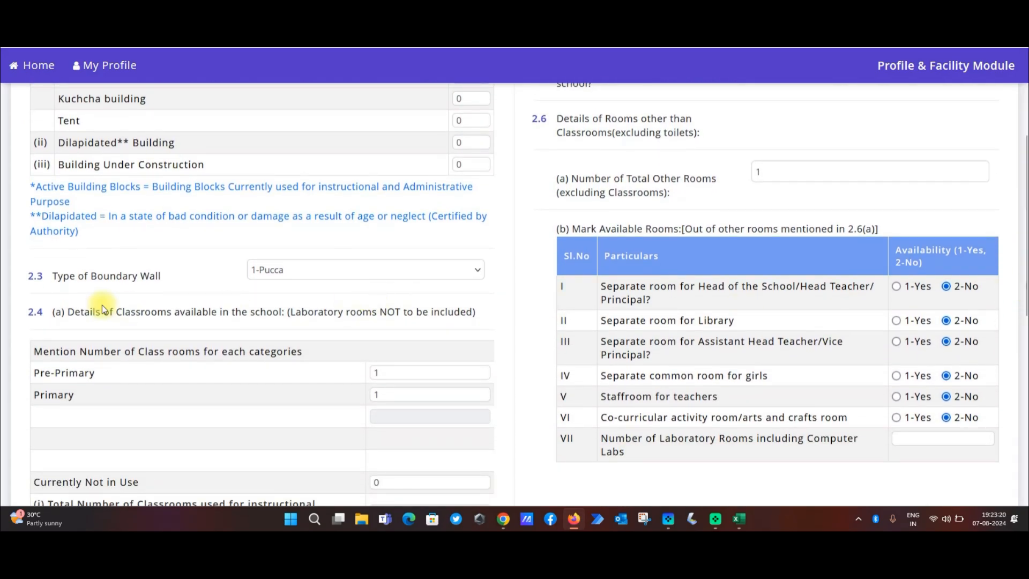
pyautogui.click(333, 270)
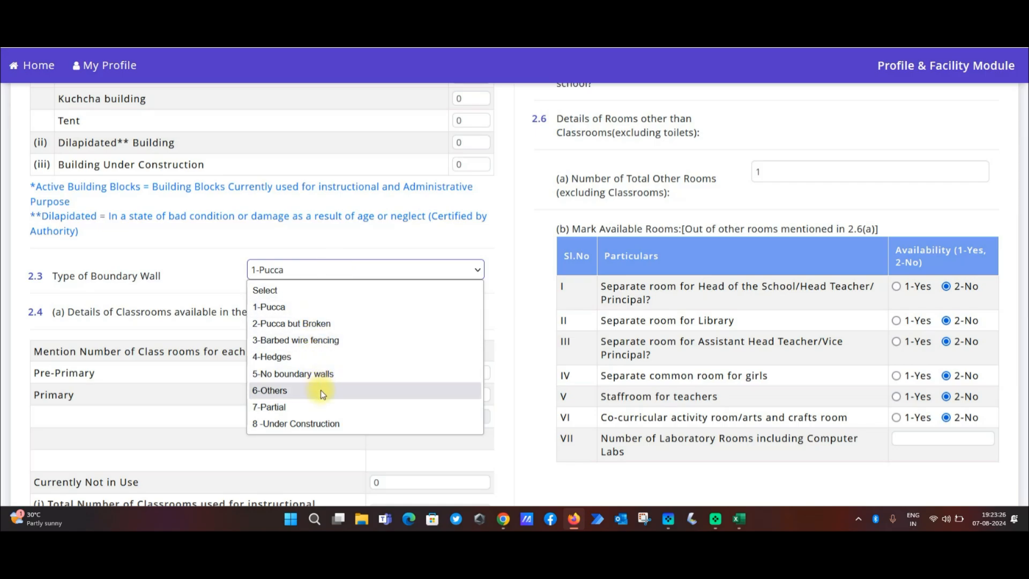
pyautogui.click(178, 287)
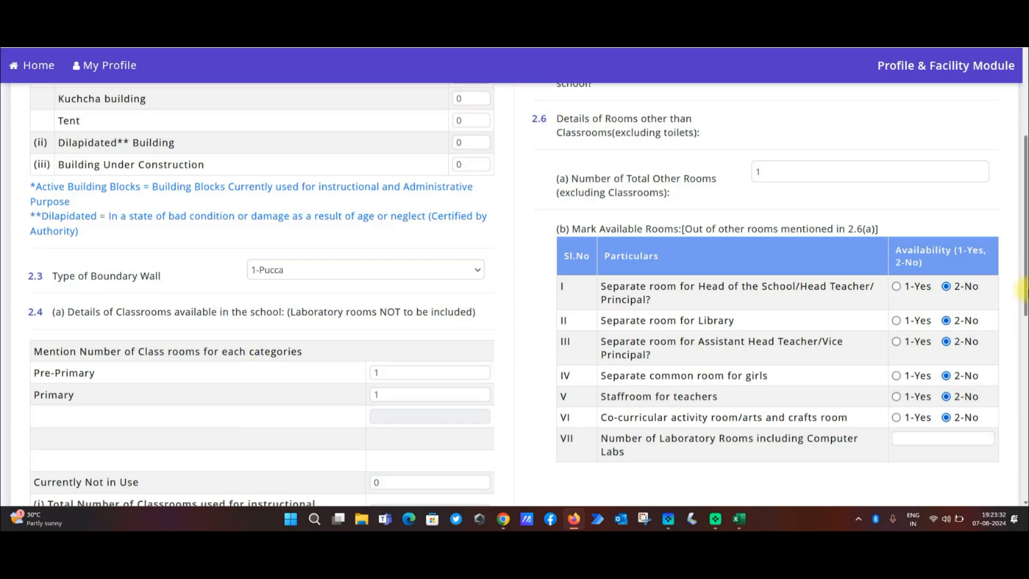
pyautogui.moveTo(1022, 291); pyautogui.dragTo(1022, 337)
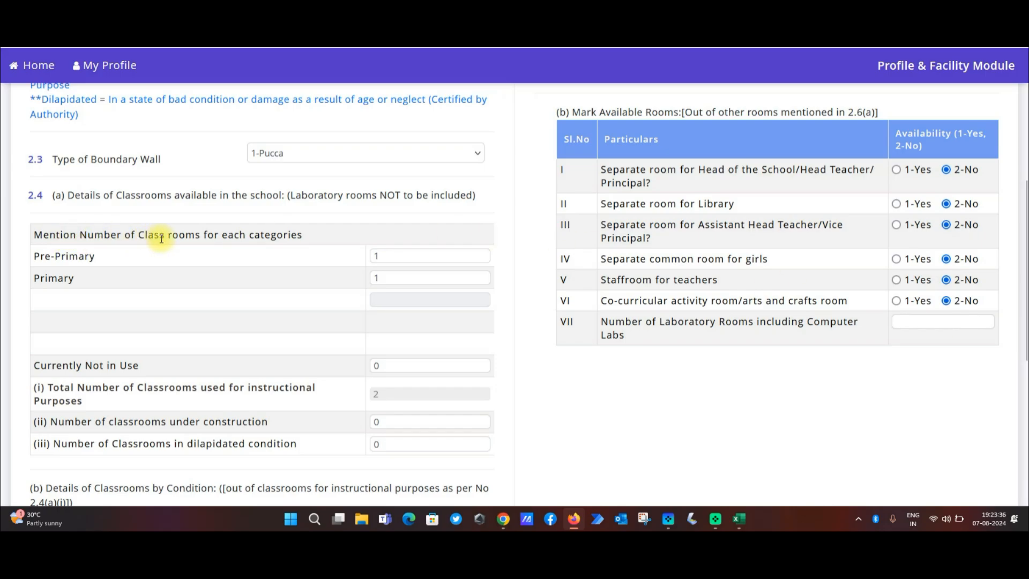
pyautogui.moveTo(55, 256); pyautogui.dragTo(96, 256)
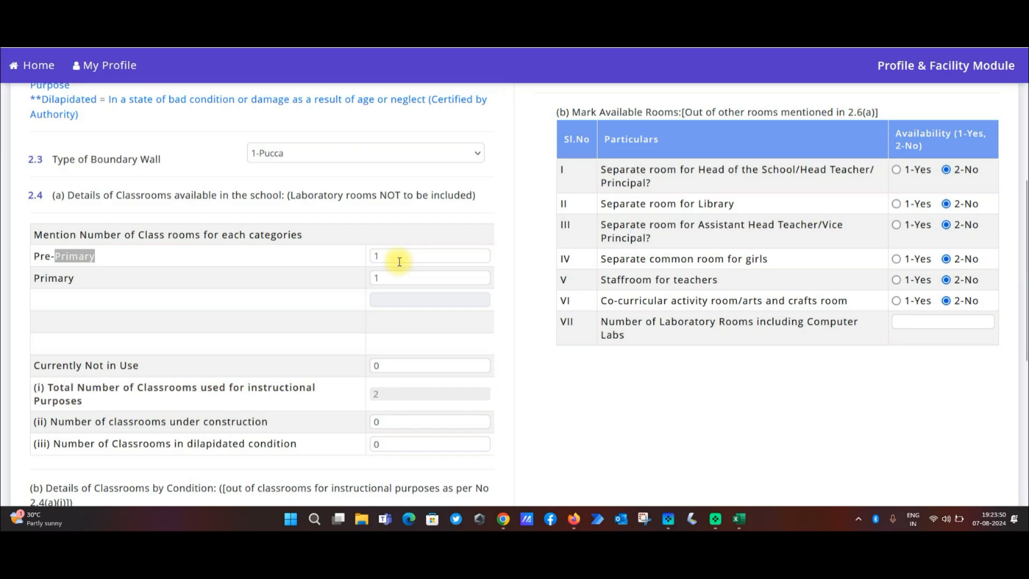
# - Try a Primary classroom count of 2 in 2.4(a) to check the instructional classrooms total, and restore the count to 1
pyautogui.moveTo(1023, 298); pyautogui.dragTo(1023, 343)
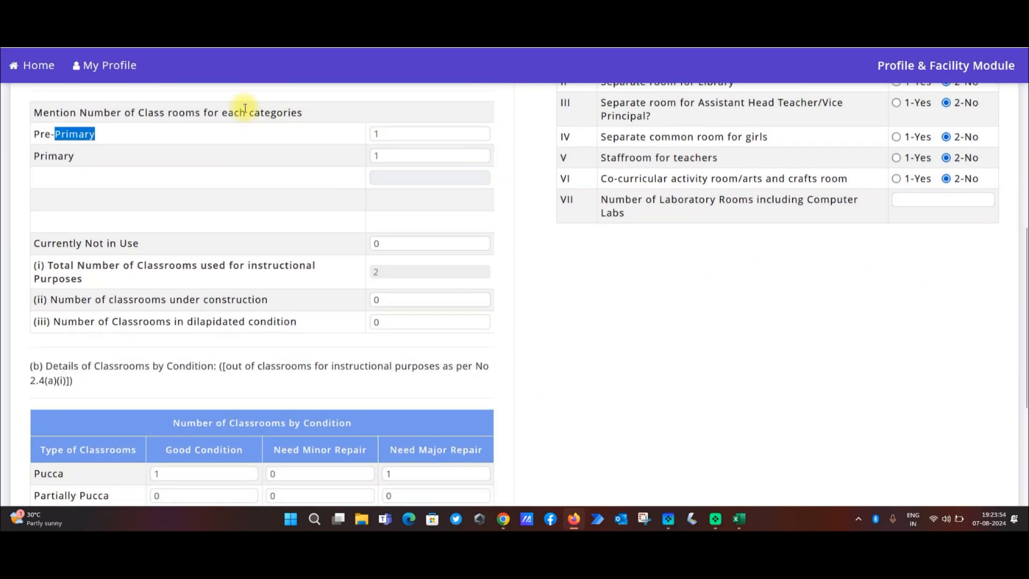
pyautogui.click(379, 140)
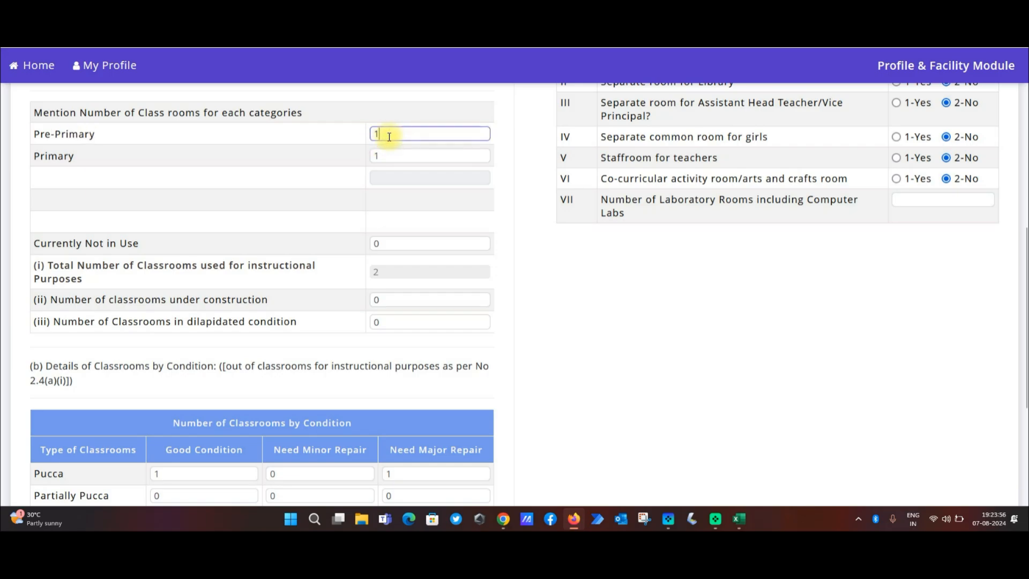
pyautogui.doubleClick(381, 156)
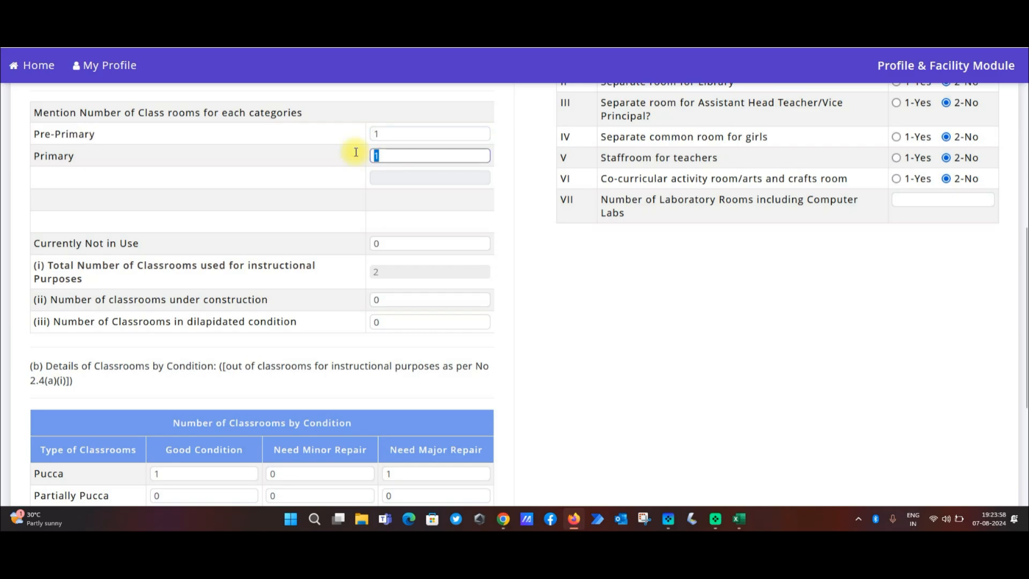
pyautogui.write('2')
pyautogui.click(385, 279)
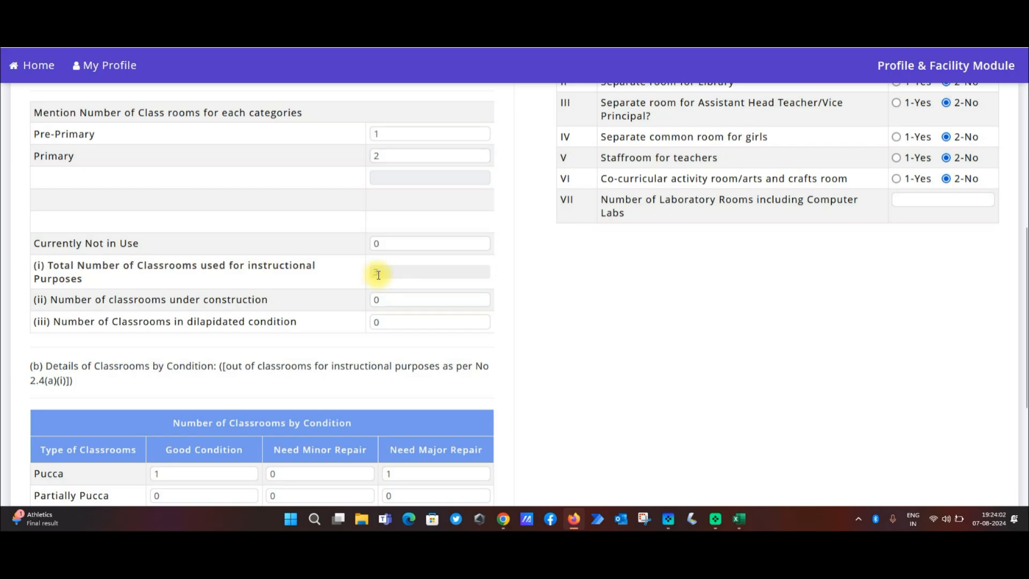
pyautogui.doubleClick(380, 157)
pyautogui.write('1')
pyautogui.click(329, 176)
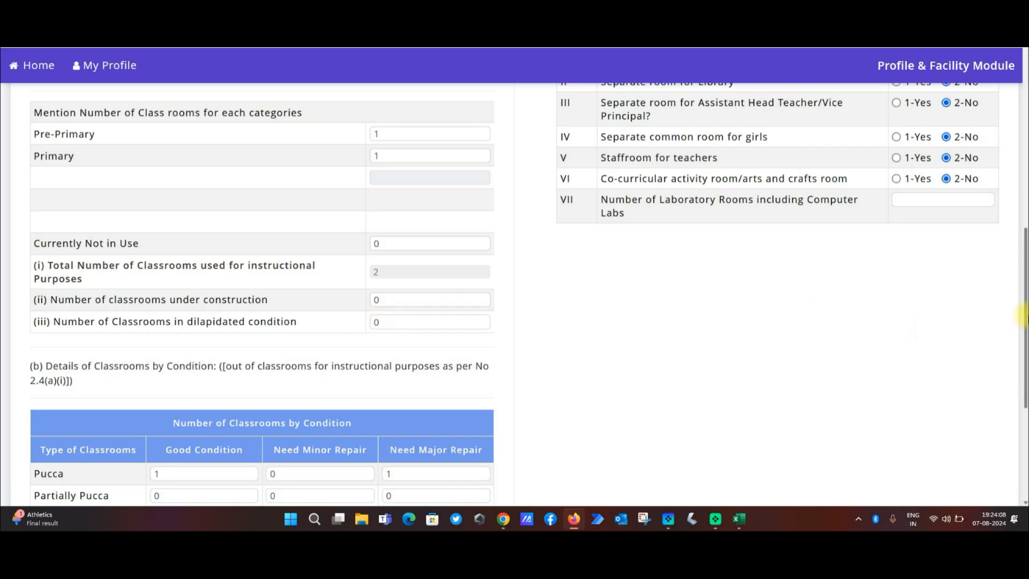
# - Read the 2.4(b) classrooms-by-condition table and check the Pucca counts for good condition, minor repair and major repair
pyautogui.moveTo(1023, 316); pyautogui.dragTo(1024, 364)
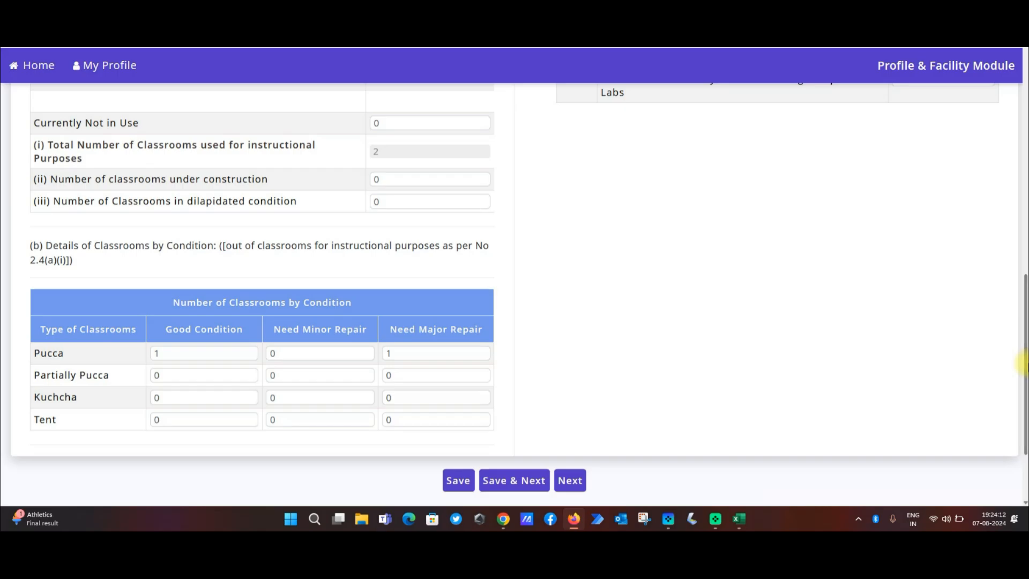
pyautogui.moveTo(45, 246); pyautogui.dragTo(136, 246)
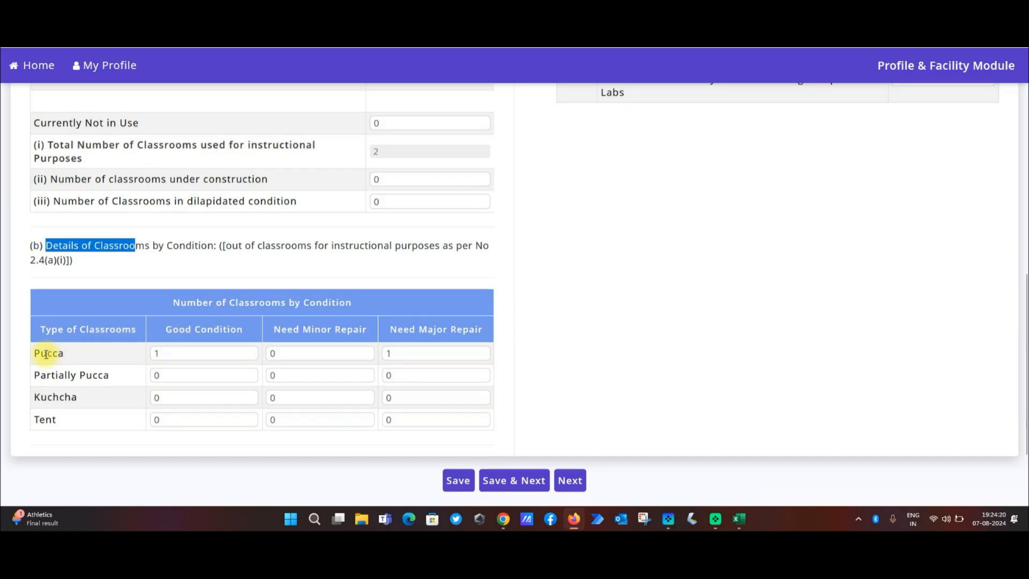
pyautogui.moveTo(47, 354); pyautogui.dragTo(65, 355)
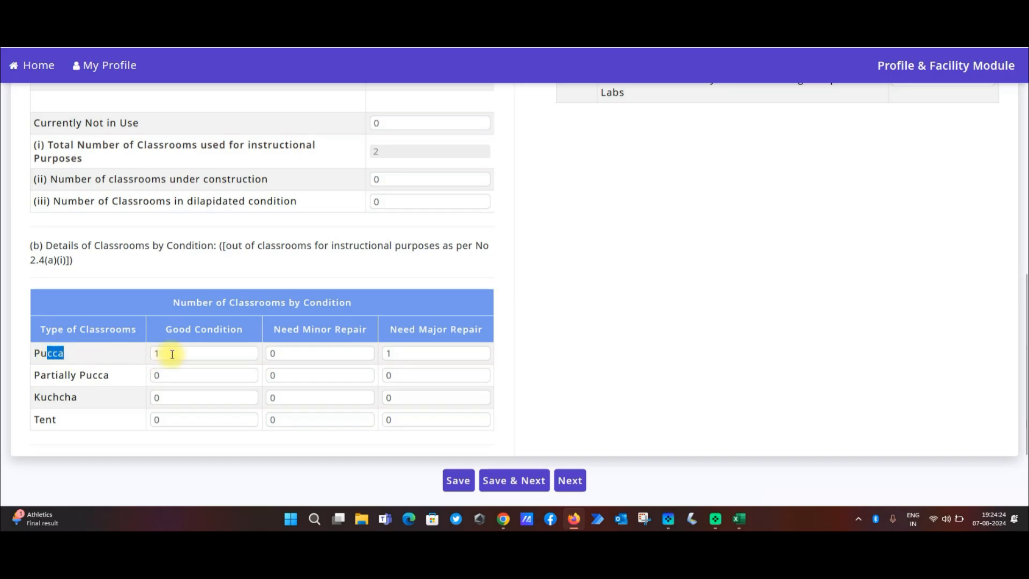
pyautogui.moveTo(180, 333); pyautogui.dragTo(219, 333)
pyautogui.click(203, 352)
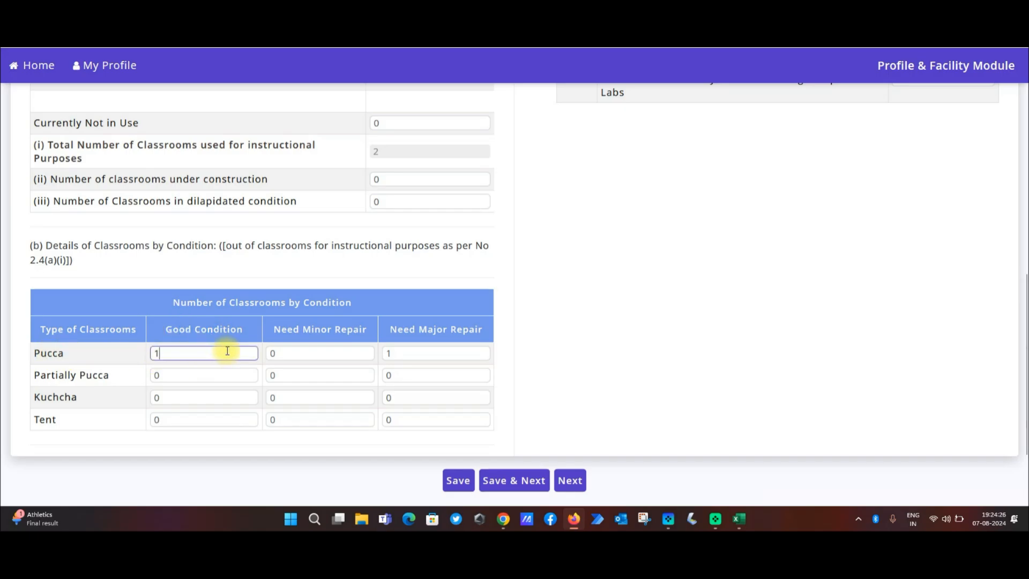
pyautogui.click(297, 352)
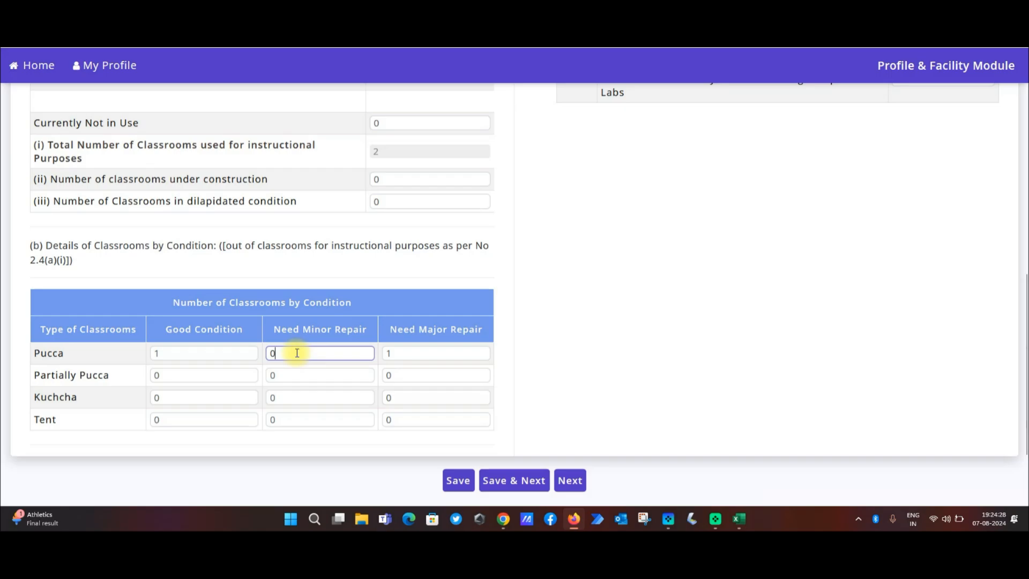
pyautogui.click(428, 352)
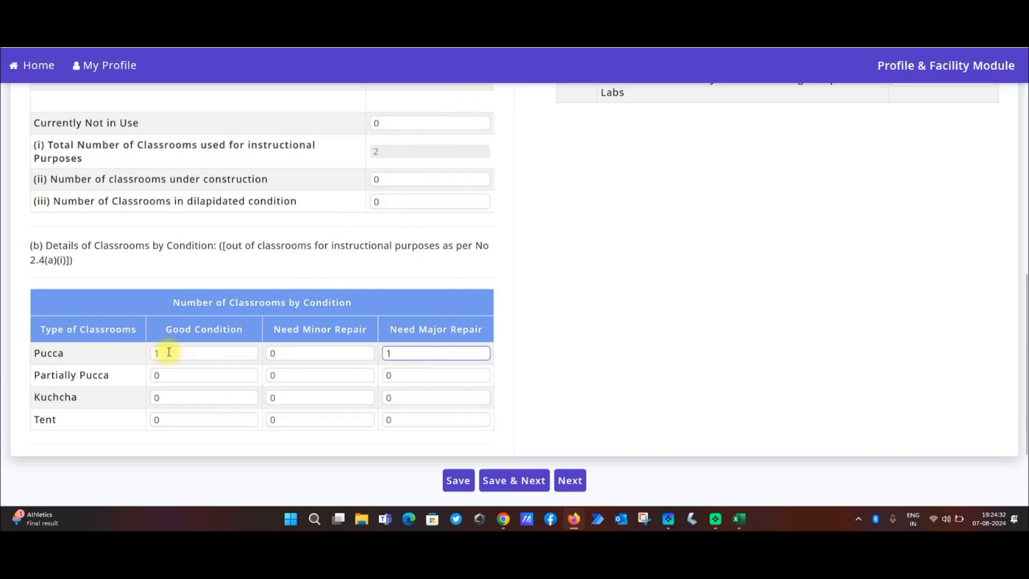
pyautogui.click(537, 350)
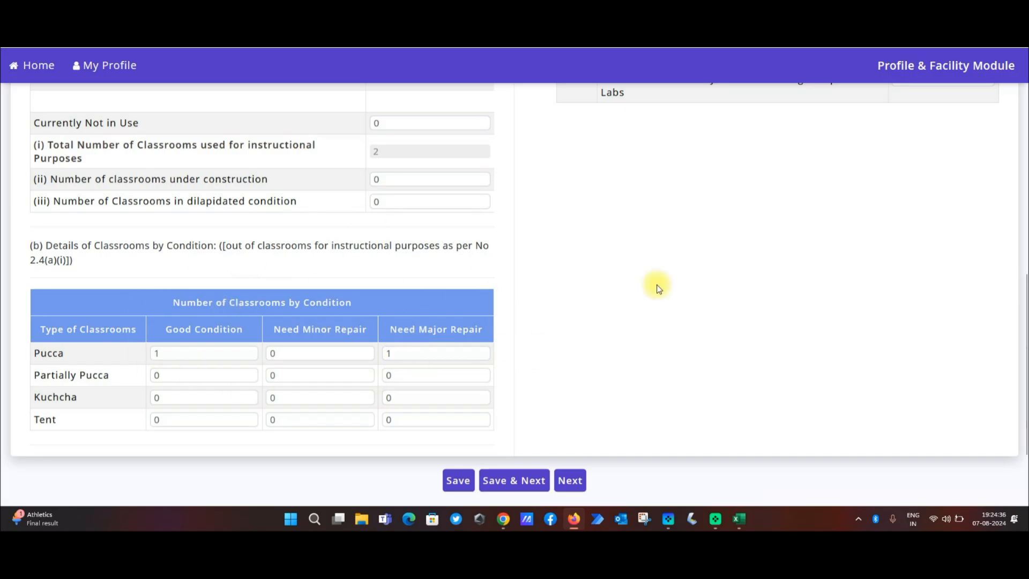
# - Read the 2.5(a) electricity rows on classrooms having fans, ACs and heaters/blowers
pyautogui.moveTo(1021, 349); pyautogui.dragTo(1022, 122)
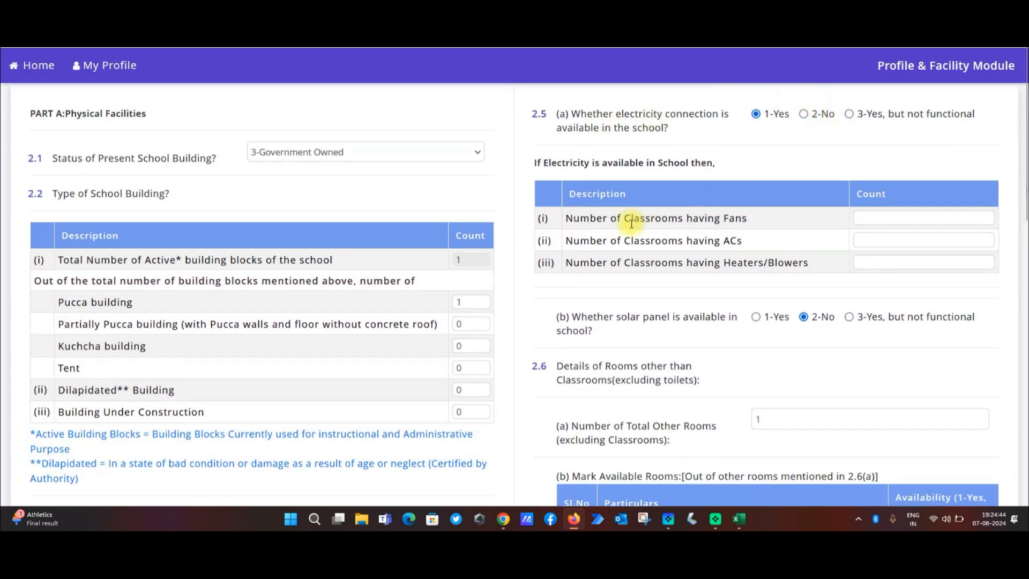
pyautogui.moveTo(575, 219); pyautogui.dragTo(708, 219)
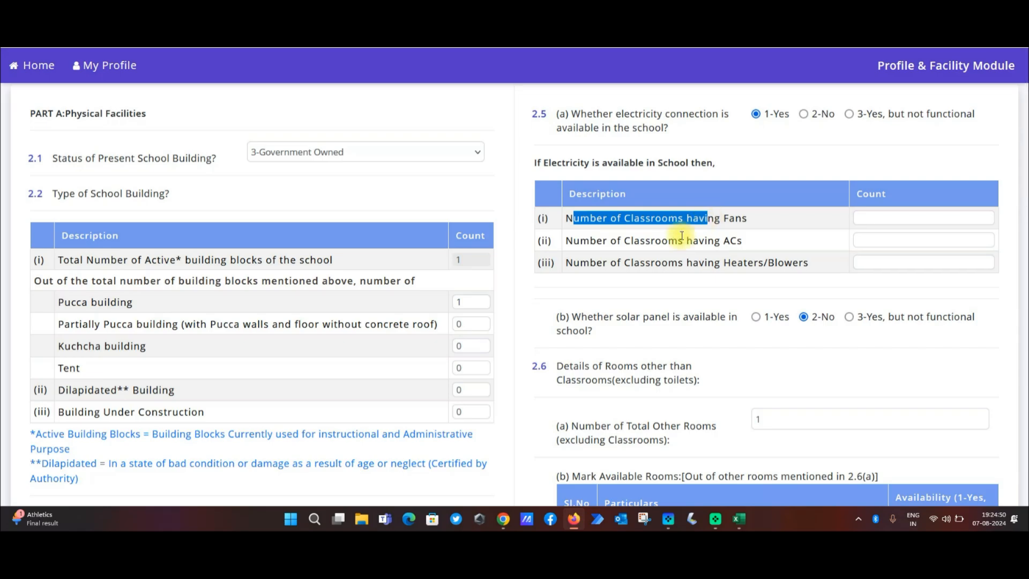
pyautogui.moveTo(634, 241); pyautogui.dragTo(713, 246)
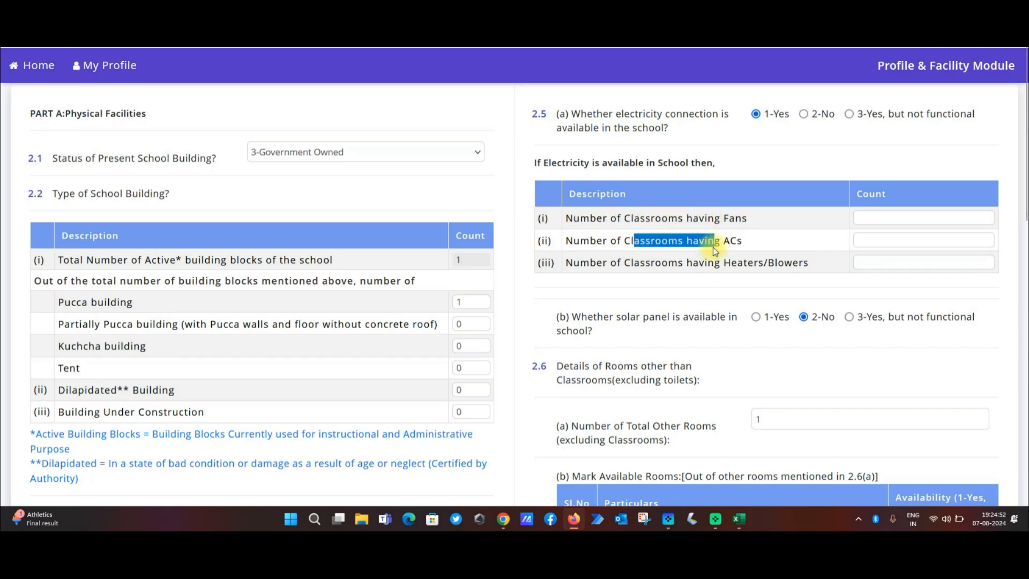
pyautogui.moveTo(634, 262); pyautogui.dragTo(742, 266)
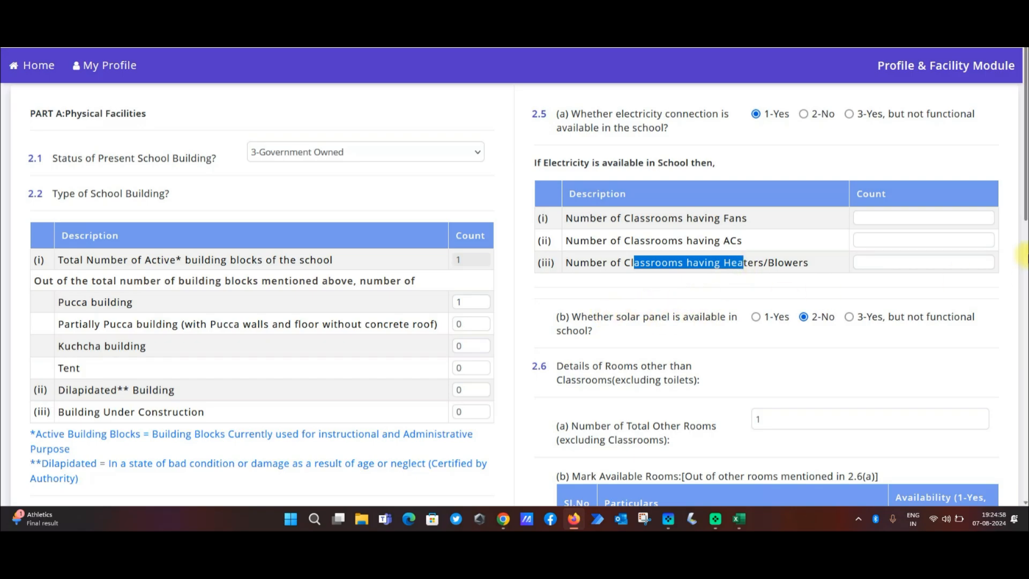
# - Read the 2.5(b) solar panel question and the 2.6 details of rooms other than classrooms
pyautogui.scroll(-4, 1021, 271)
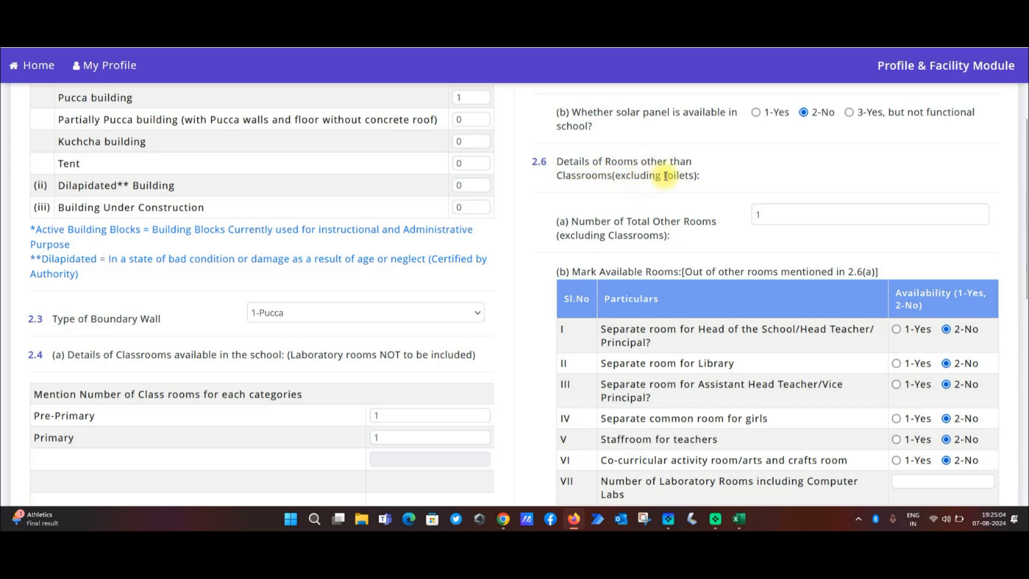
pyautogui.moveTo(569, 161); pyautogui.dragTo(607, 183)
pyautogui.scroll(1, 607, 182)
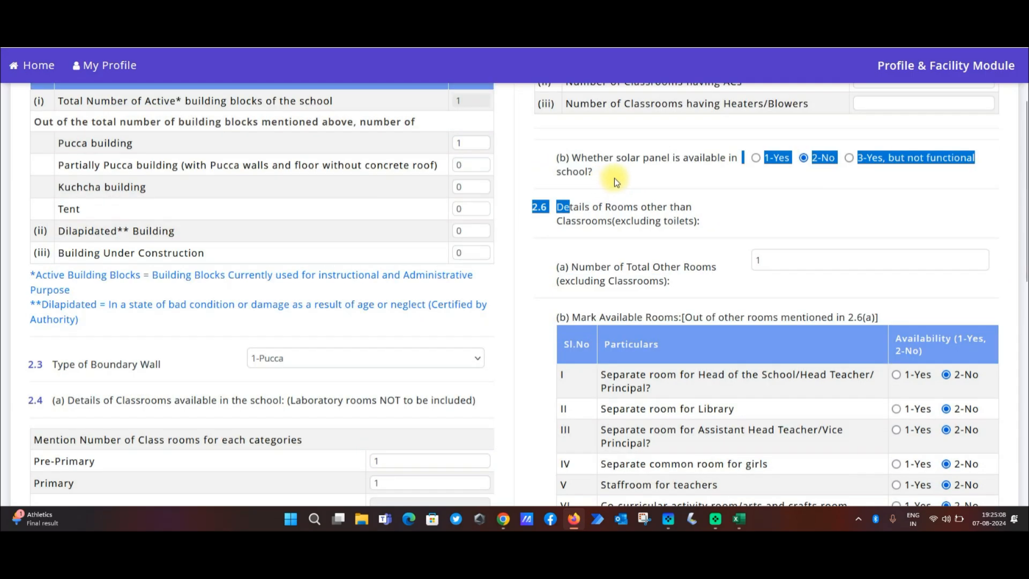
pyautogui.click(614, 178)
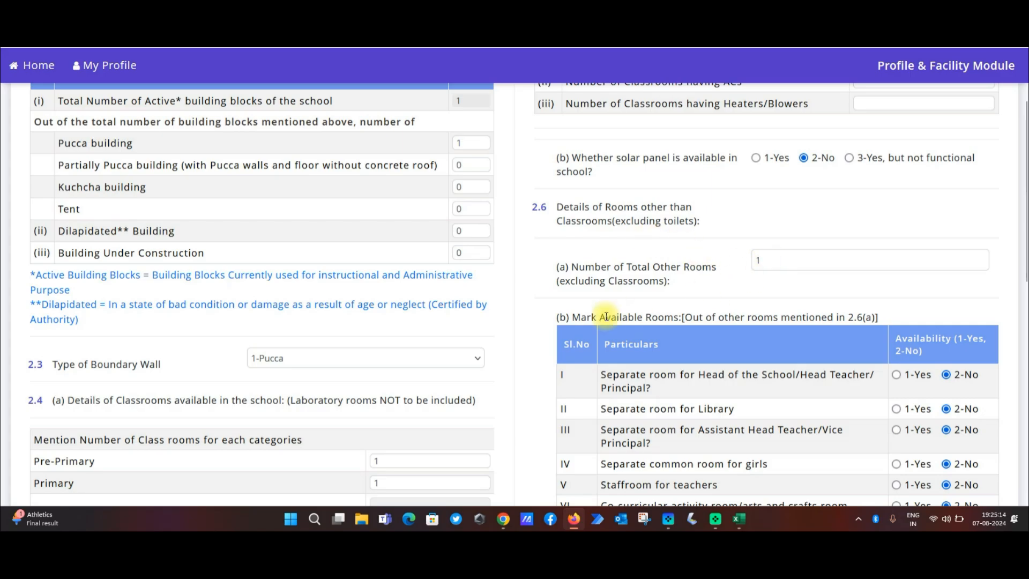
# - Read the 2.6(b) available rooms list, from the head teacher's room through the library and staffroom to laboratory rooms
pyautogui.click(1024, 319)
pyautogui.moveTo(1024, 319); pyautogui.dragTo(1026, 196)
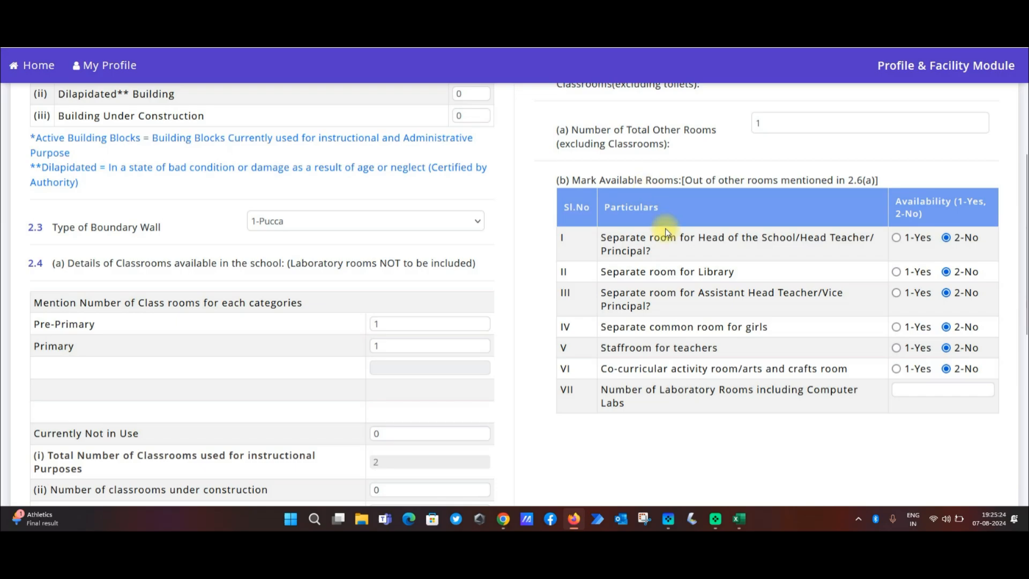
pyautogui.moveTo(624, 238); pyautogui.dragTo(744, 242)
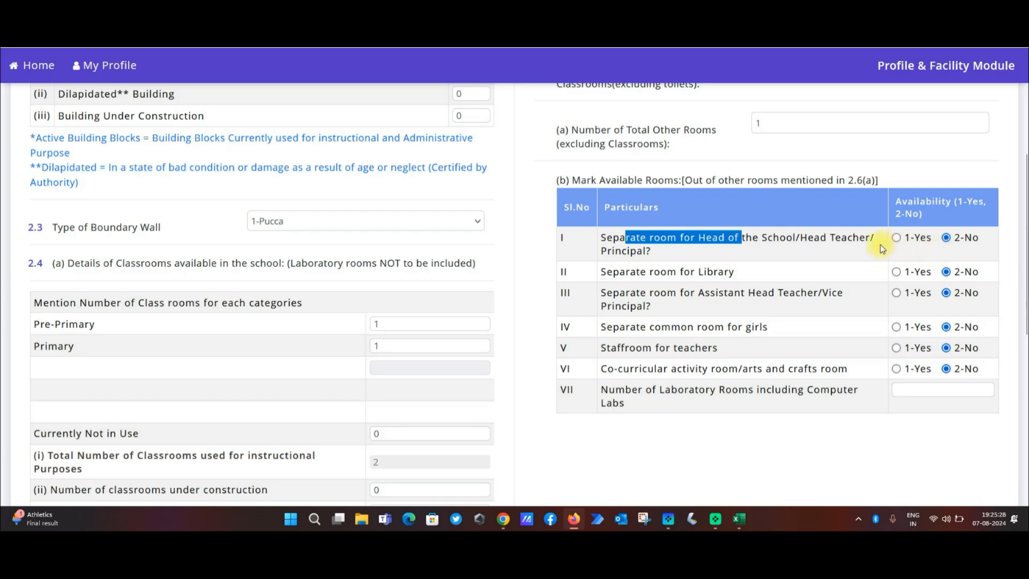
pyautogui.moveTo(613, 272); pyautogui.dragTo(714, 273)
pyautogui.moveTo(607, 294); pyautogui.dragTo(747, 292)
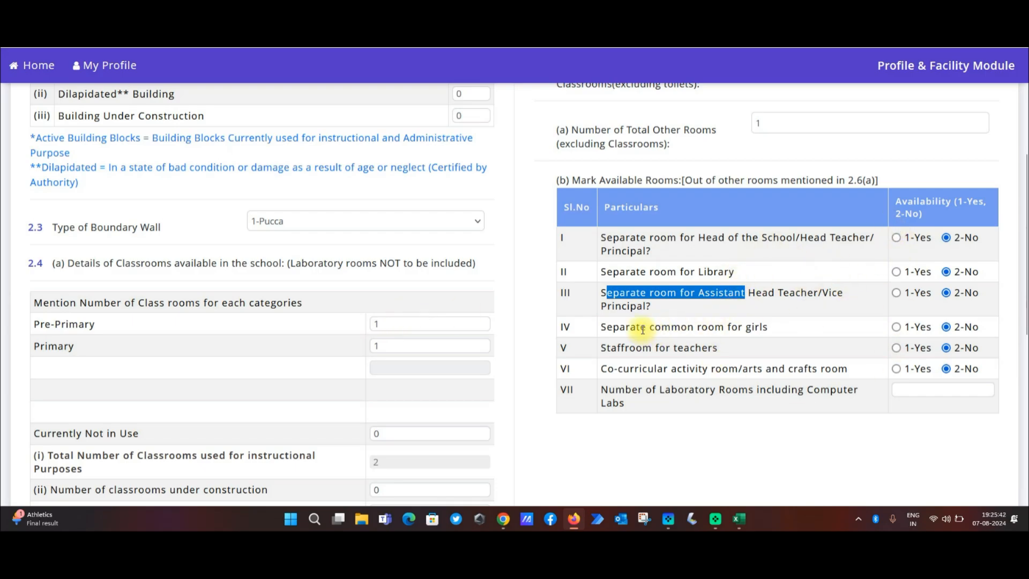
pyautogui.moveTo(641, 327); pyautogui.dragTo(695, 329)
pyautogui.moveTo(629, 349); pyautogui.dragTo(702, 349)
pyautogui.moveTo(629, 368); pyautogui.dragTo(773, 368)
pyautogui.moveTo(652, 390); pyautogui.dragTo(778, 392)
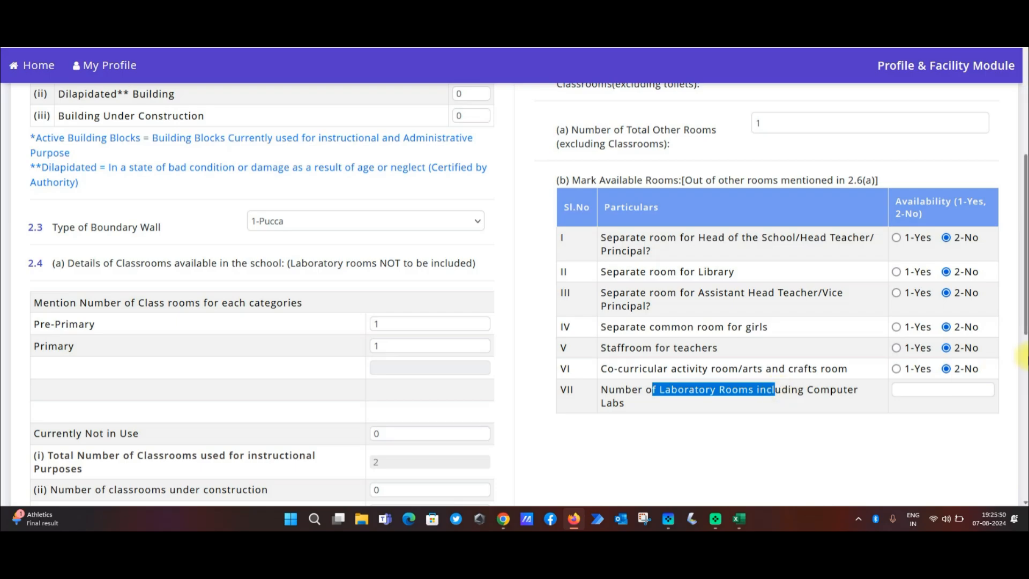
# - Continue to form 2.7 to 2.19 without saving, and read the 2.7(a) toilet seat rows, including CWSN friendly seats
pyautogui.moveTo(1026, 248); pyautogui.dragTo(1023, 430)
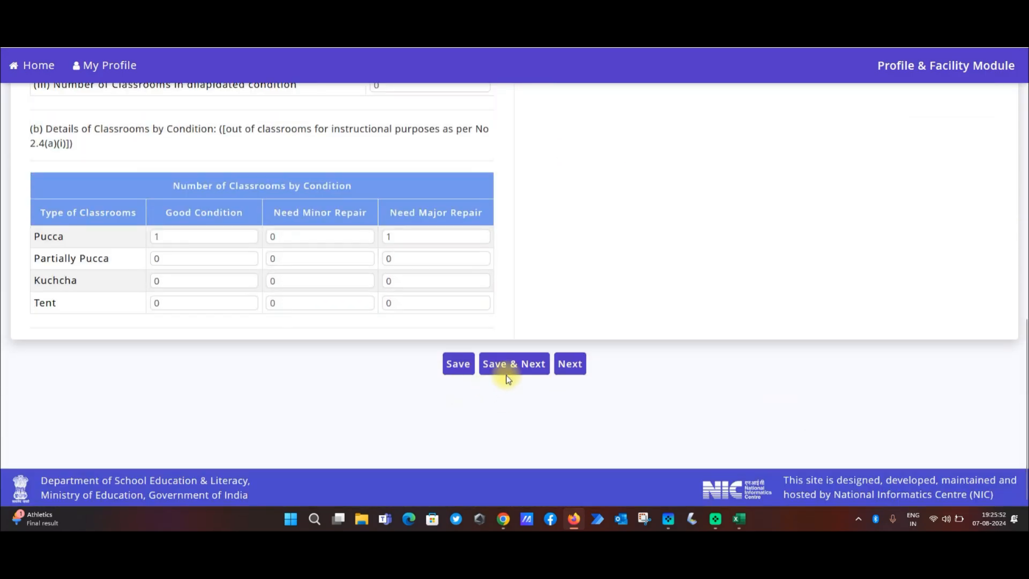
pyautogui.click(567, 370)
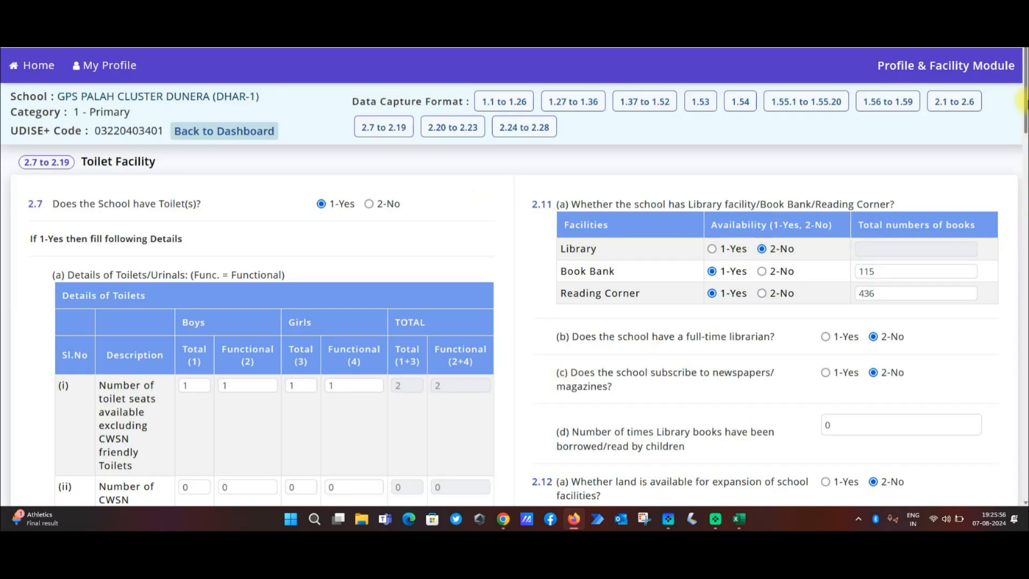
pyautogui.scroll(-1, 1018, 80)
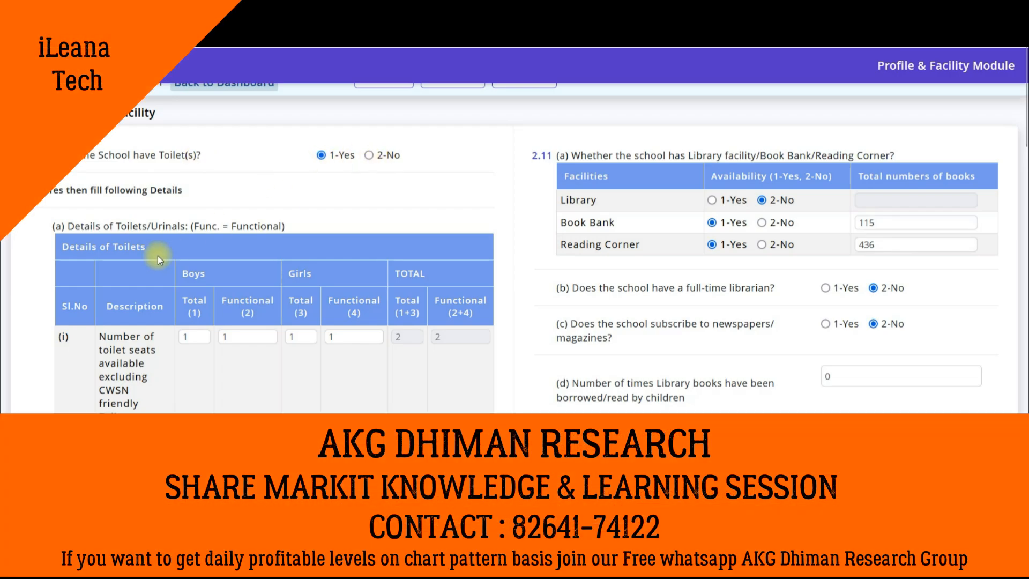
pyautogui.scroll(-1, 1021, 138)
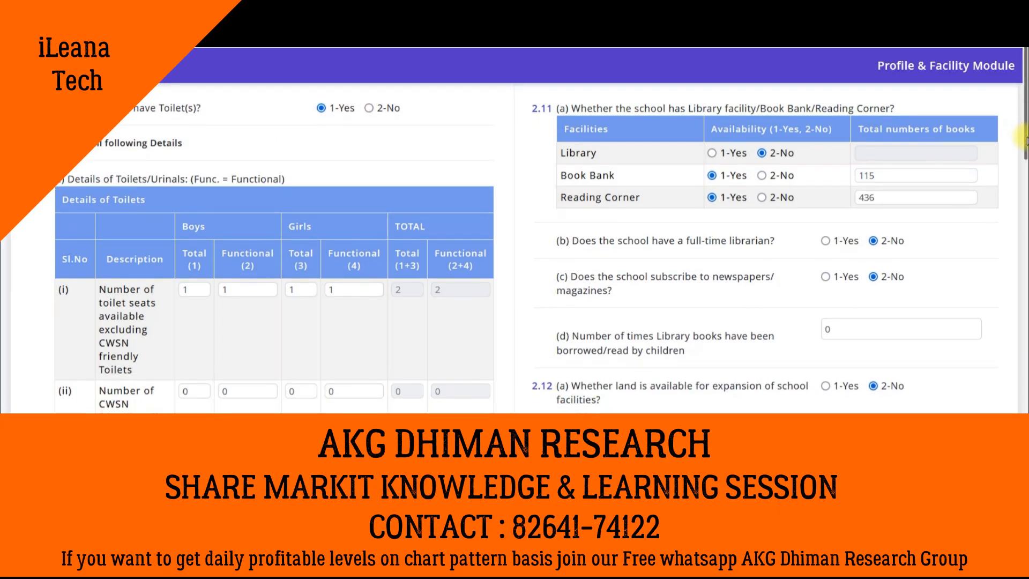
pyautogui.scroll(-1, 1021, 138)
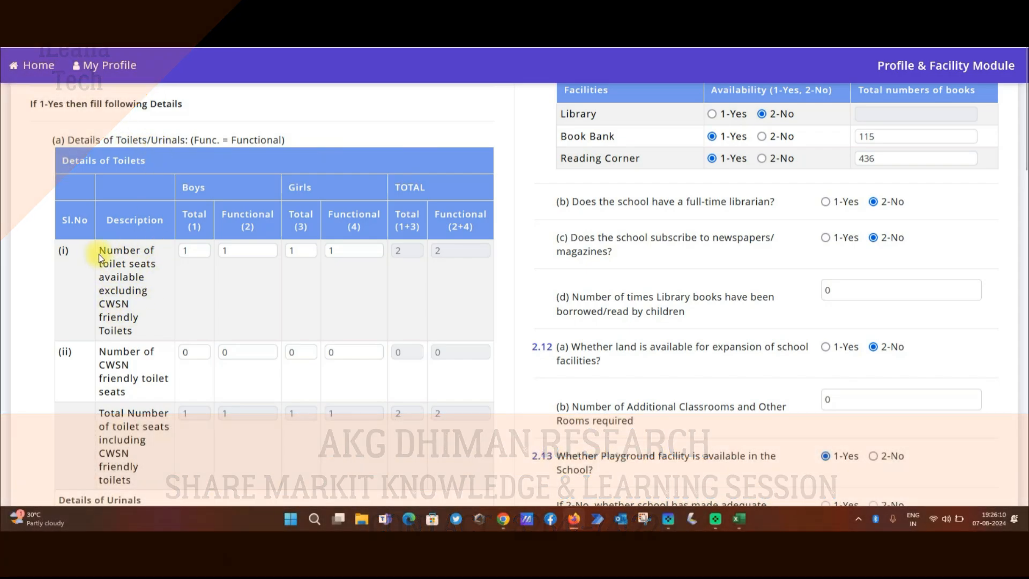
pyautogui.moveTo(98, 250); pyautogui.dragTo(134, 331)
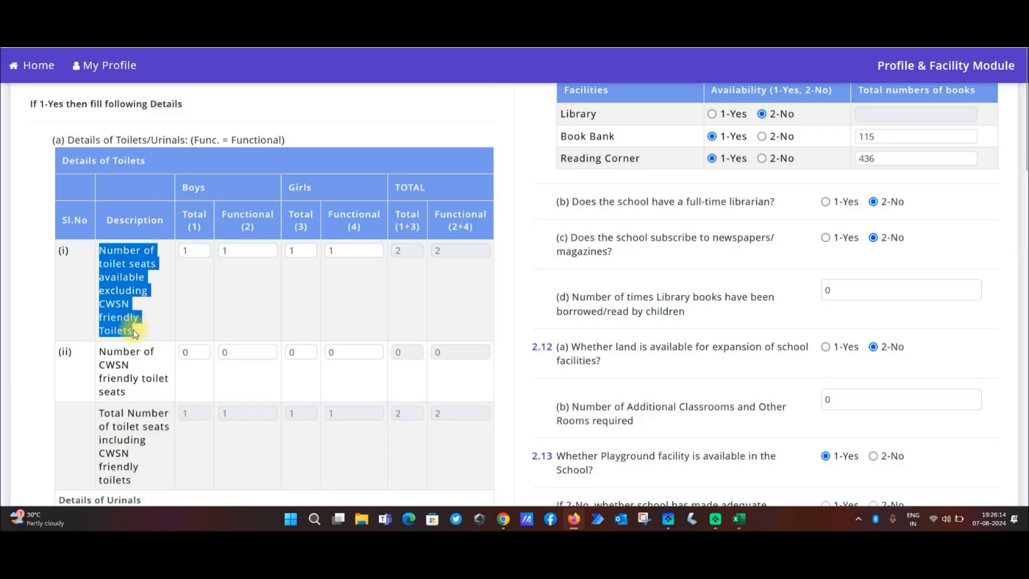
pyautogui.click(111, 290)
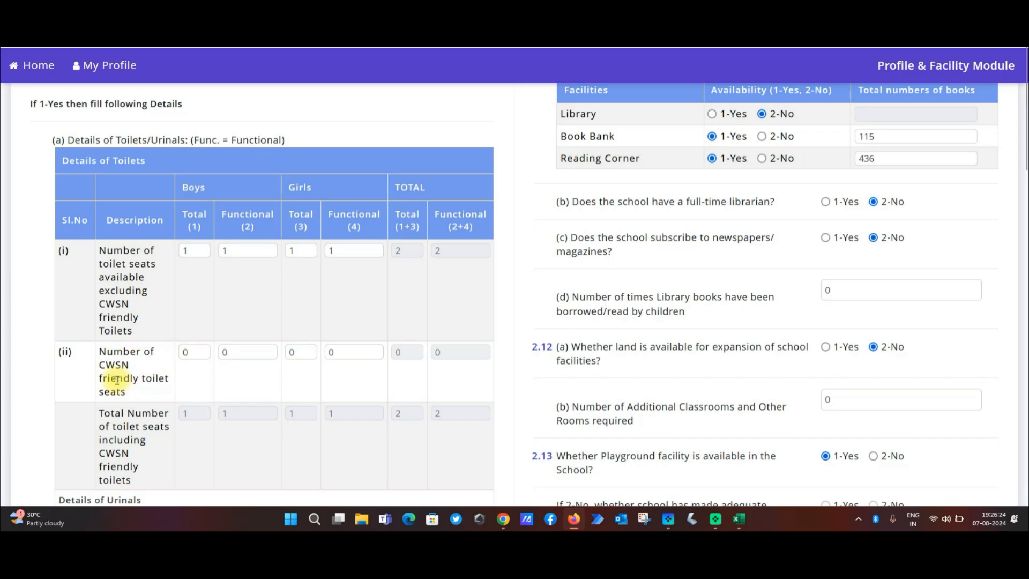
pyautogui.moveTo(101, 367); pyautogui.dragTo(135, 379)
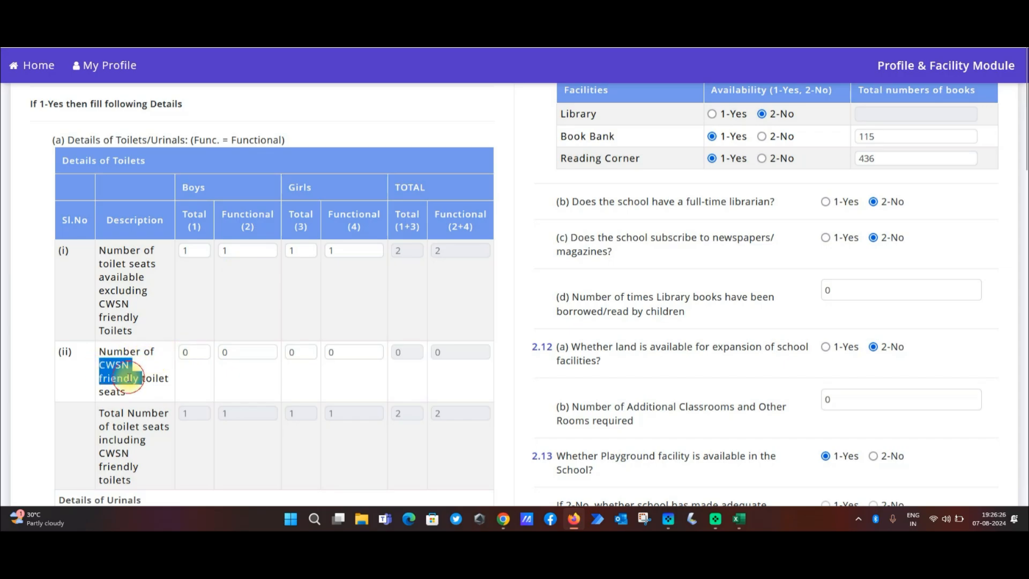
pyautogui.click(129, 379)
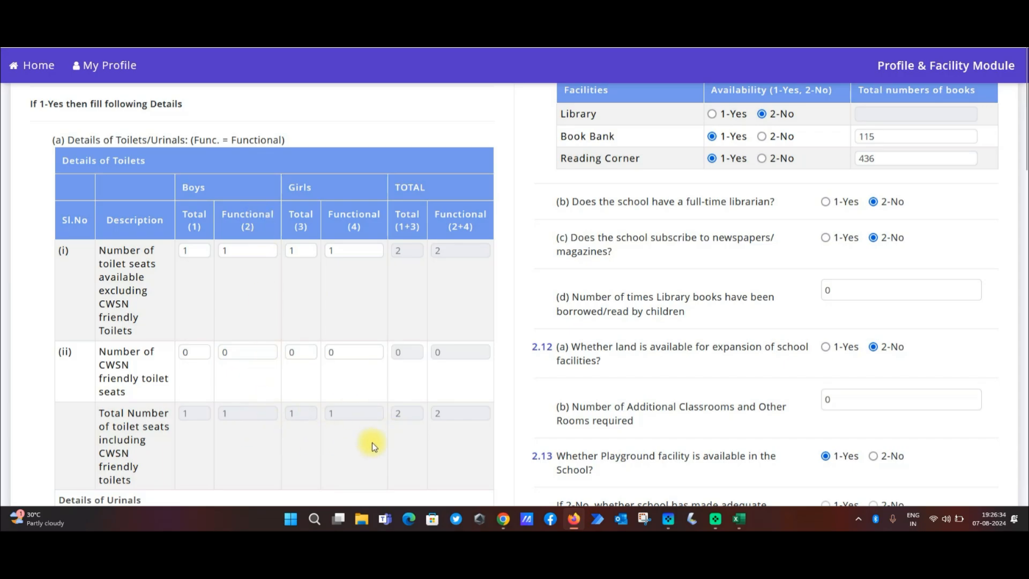
# - Read the urinal, running water and hand washing questions in 2.7, and the number of wash points in 2.8
pyautogui.moveTo(1027, 133); pyautogui.dragTo(1027, 192)
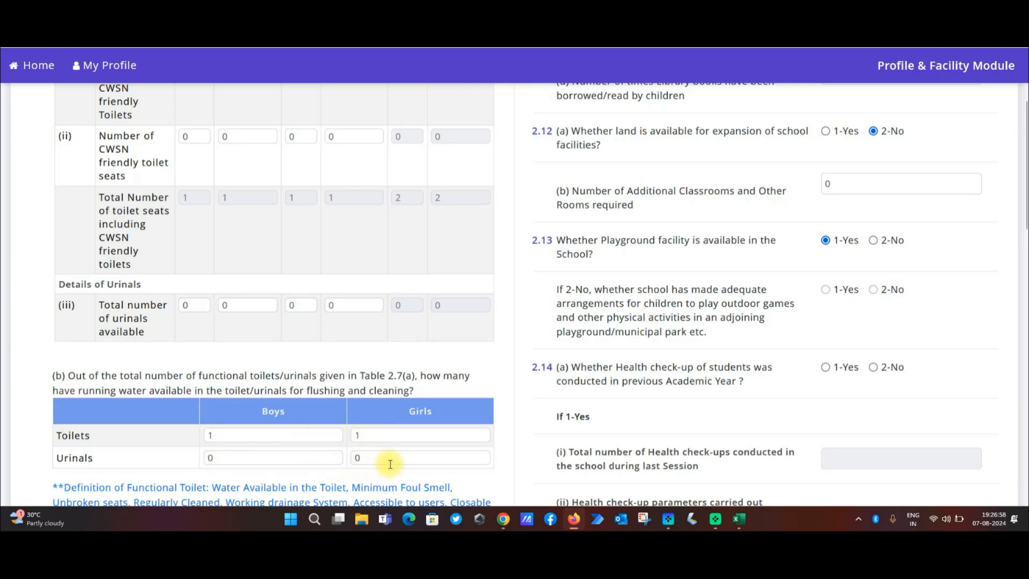
pyautogui.moveTo(1021, 182); pyautogui.dragTo(1021, 287)
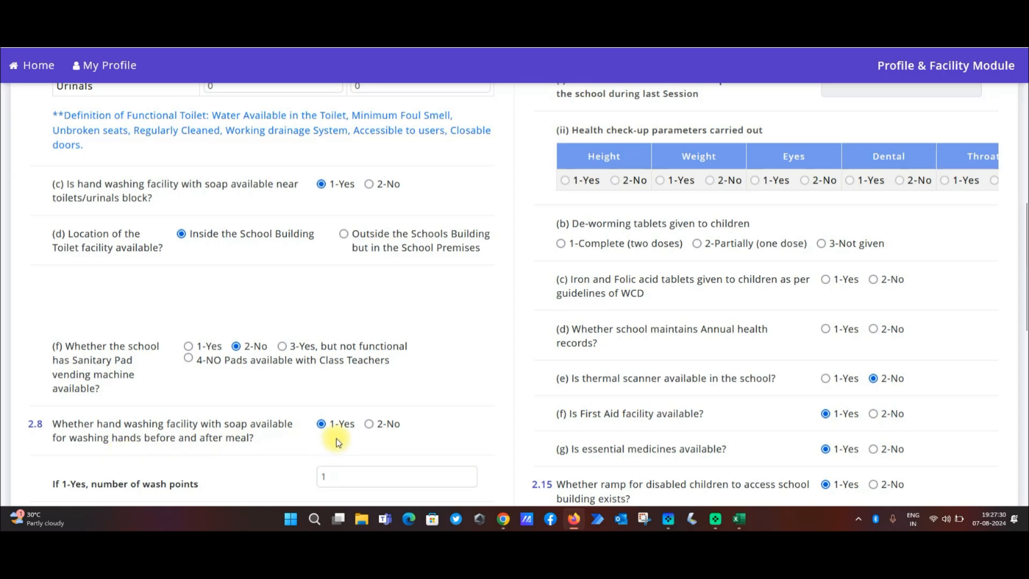
pyautogui.moveTo(104, 484); pyautogui.dragTo(189, 486)
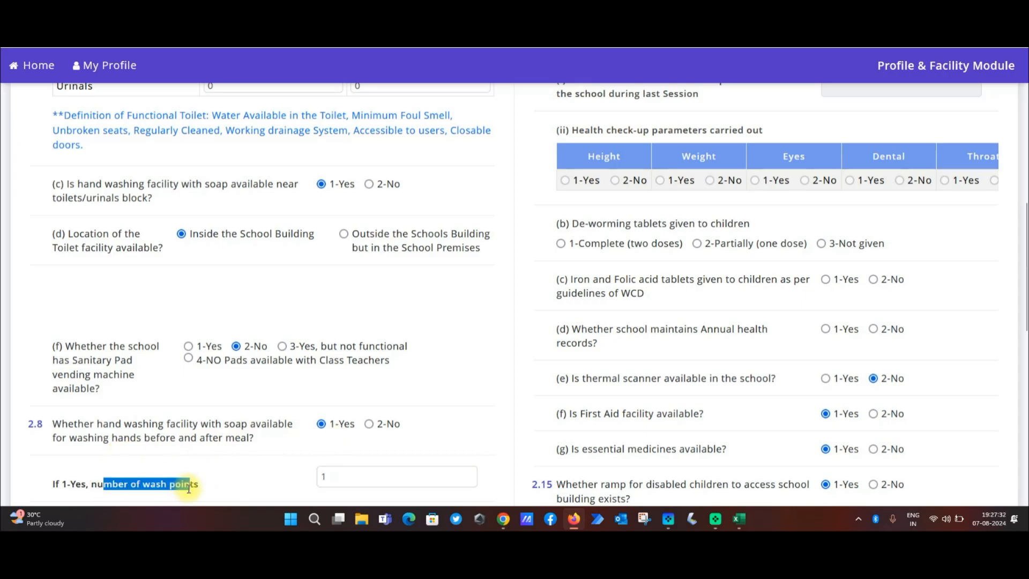
# - Read the drinking water sources, purifier and water testing questions in 2.9, and the rain water harvesting question in 2.10
pyautogui.moveTo(1027, 283); pyautogui.dragTo(1023, 337)
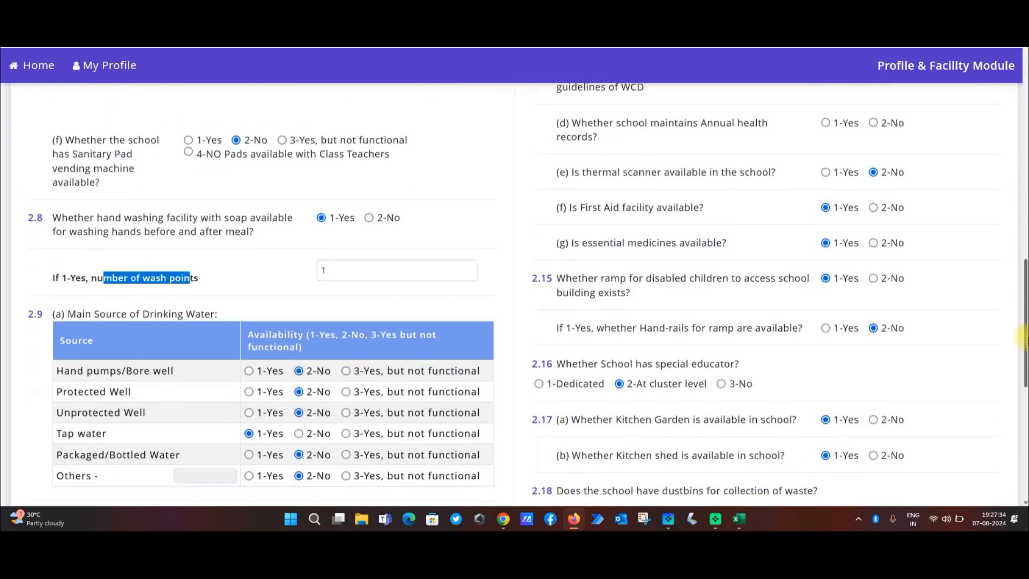
pyautogui.scroll(-4, 144, 135)
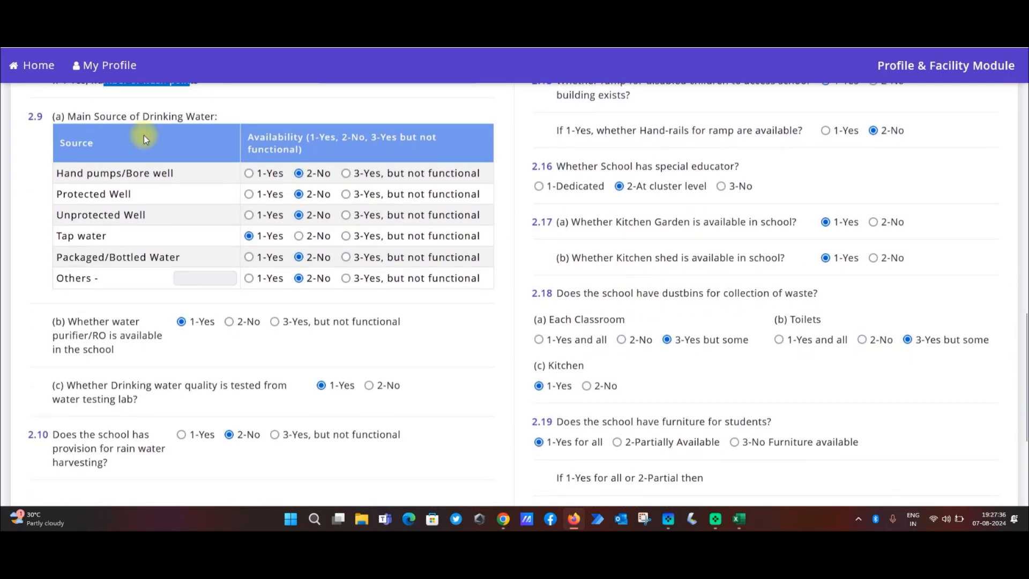
pyautogui.moveTo(93, 116); pyautogui.dragTo(189, 122)
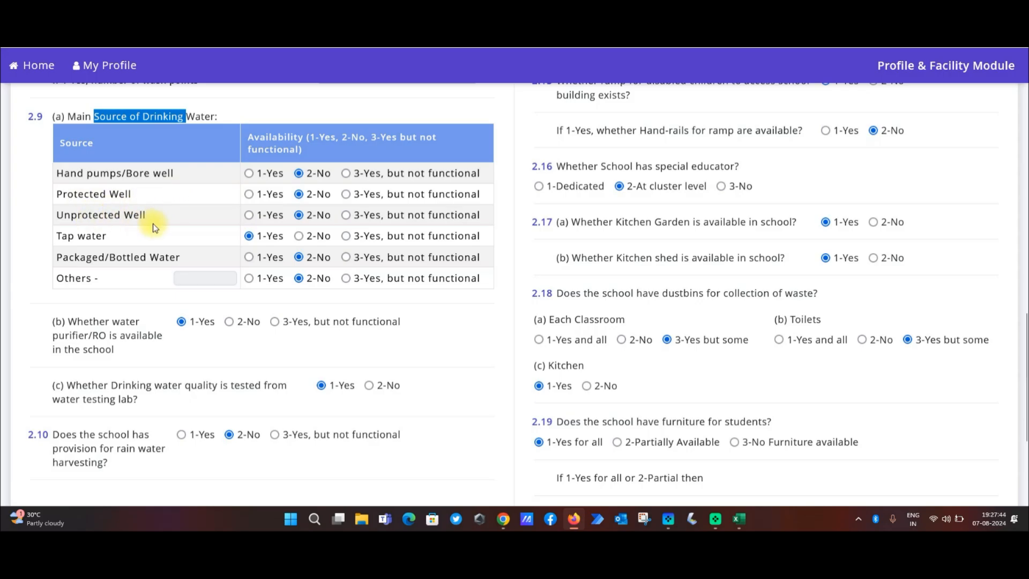
pyautogui.moveTo(84, 194); pyautogui.dragTo(125, 196)
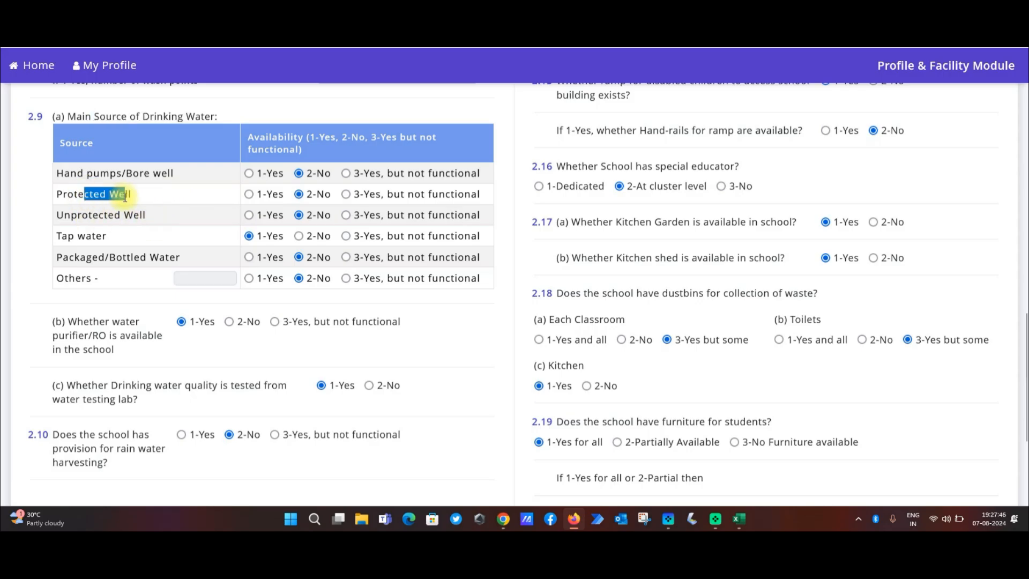
pyautogui.click(117, 215)
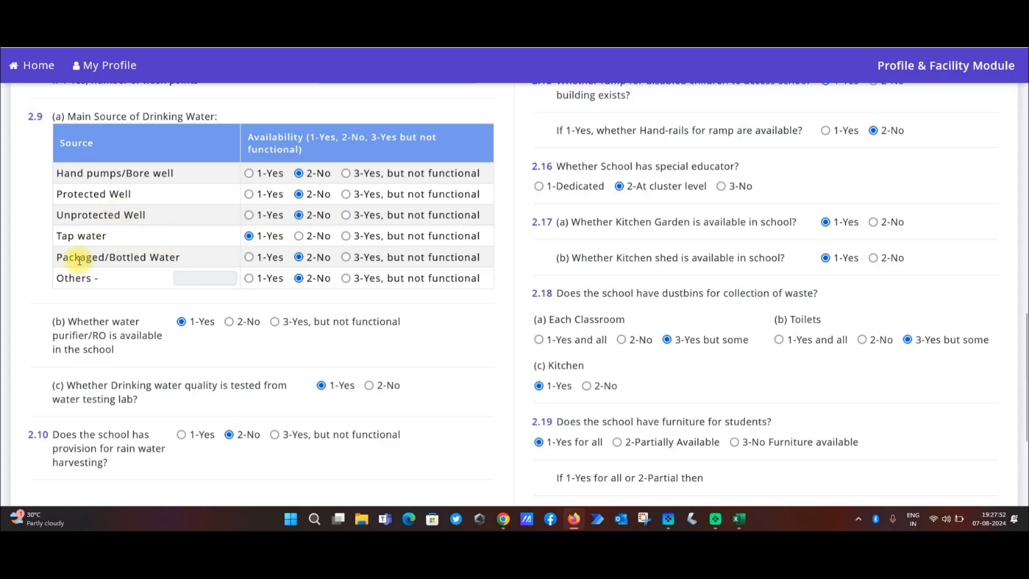
pyautogui.moveTo(134, 258); pyautogui.dragTo(181, 257)
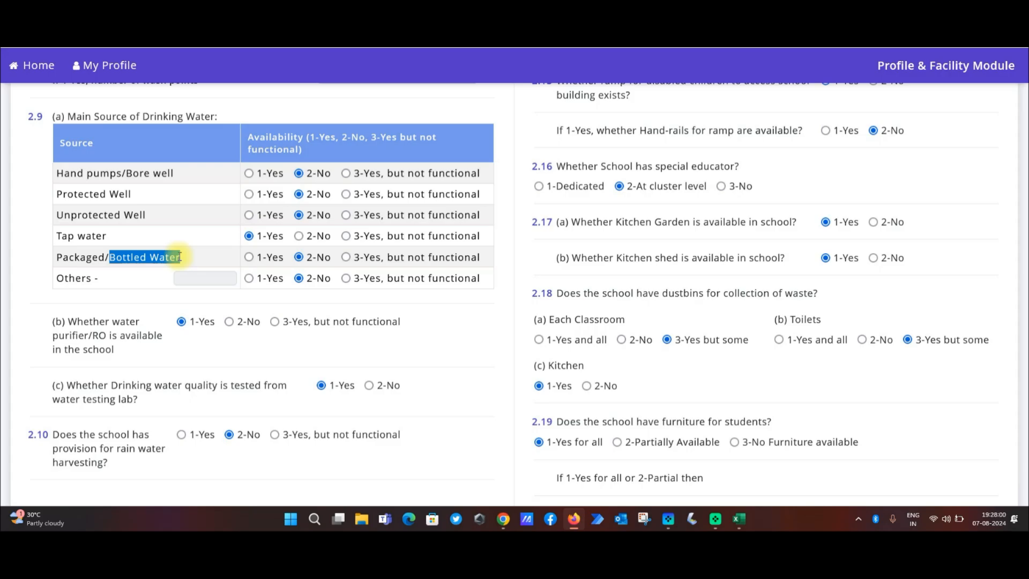
pyautogui.moveTo(88, 258); pyautogui.dragTo(137, 261)
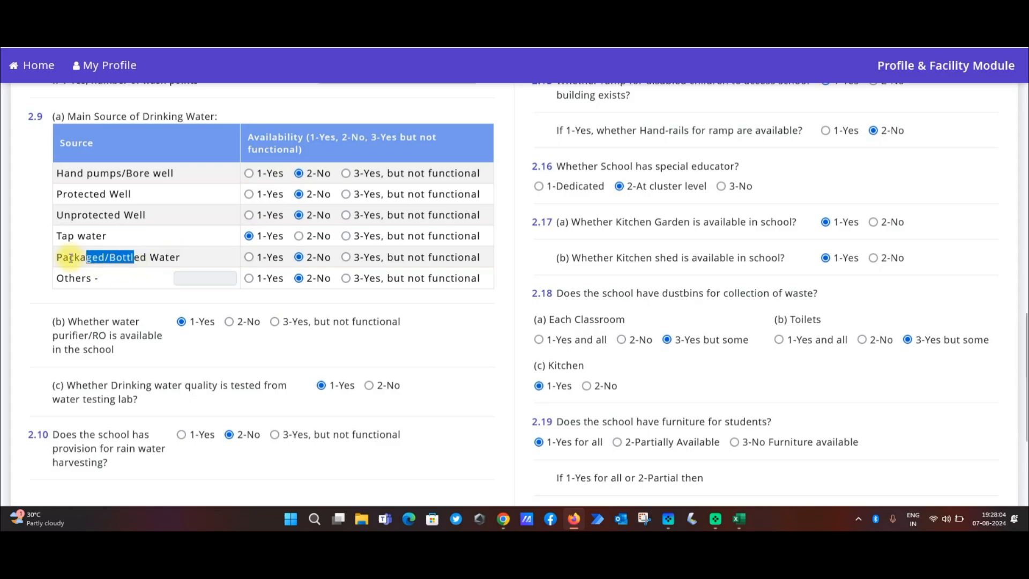
pyautogui.doubleClick(64, 237)
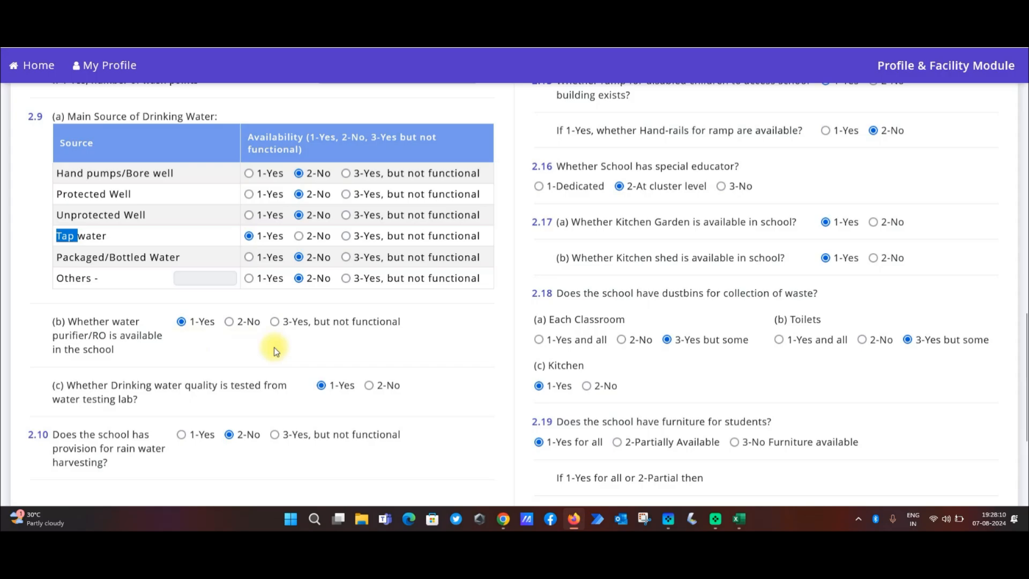
pyautogui.moveTo(152, 385); pyautogui.dragTo(235, 387)
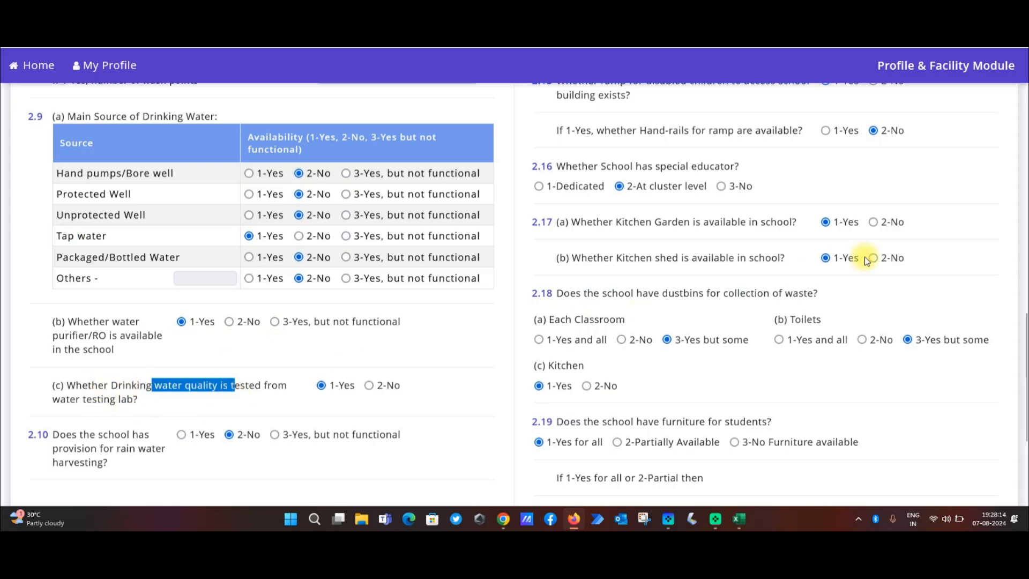
pyautogui.moveTo(1024, 322); pyautogui.dragTo(1024, 370)
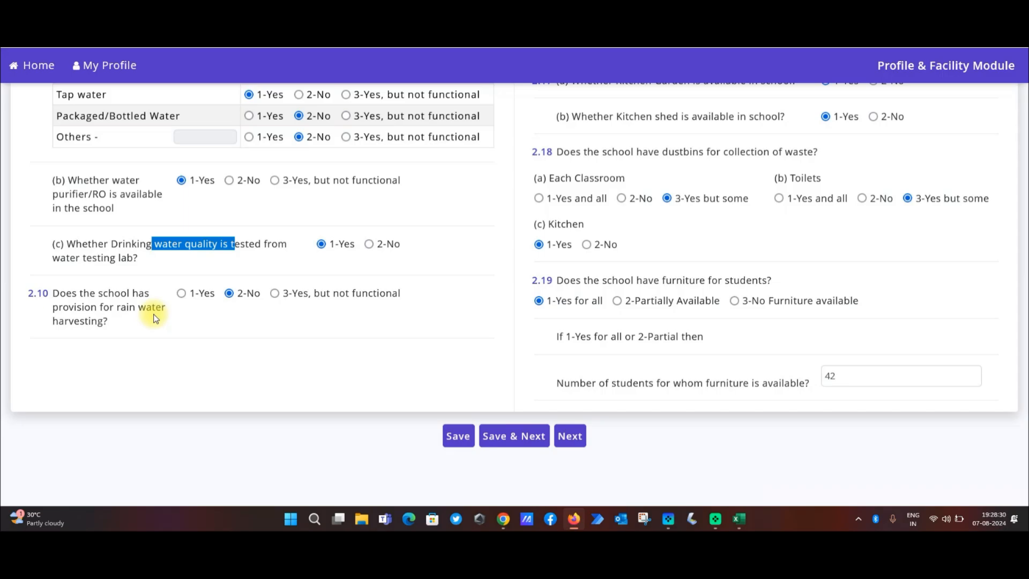
# - Read the 2.11 questions on the library, book bank, reading corner, full-time librarian, newspaper subscription and borrowed books
pyautogui.moveTo(1025, 386); pyautogui.dragTo(1022, 75)
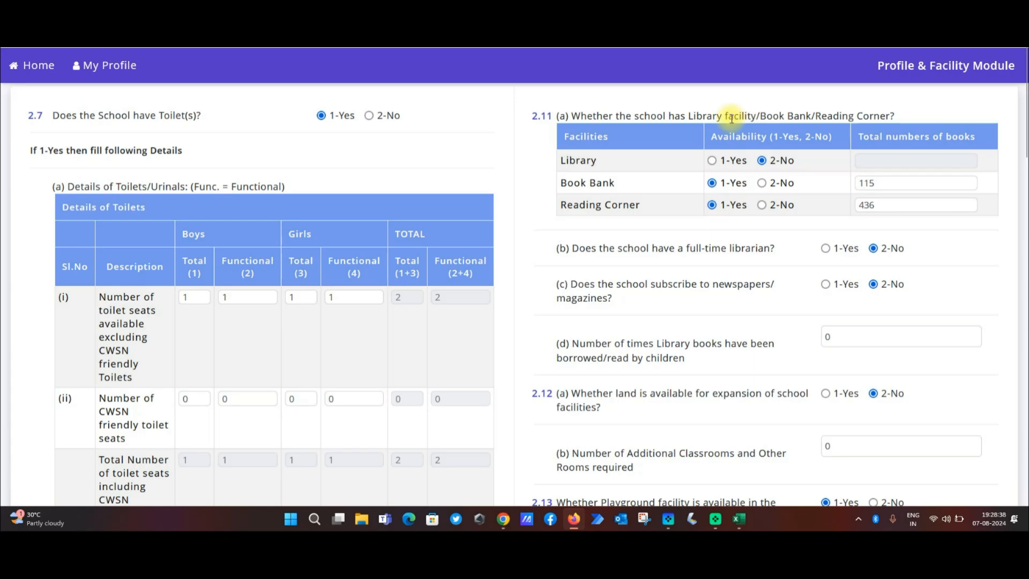
pyautogui.moveTo(577, 160); pyautogui.dragTo(680, 163)
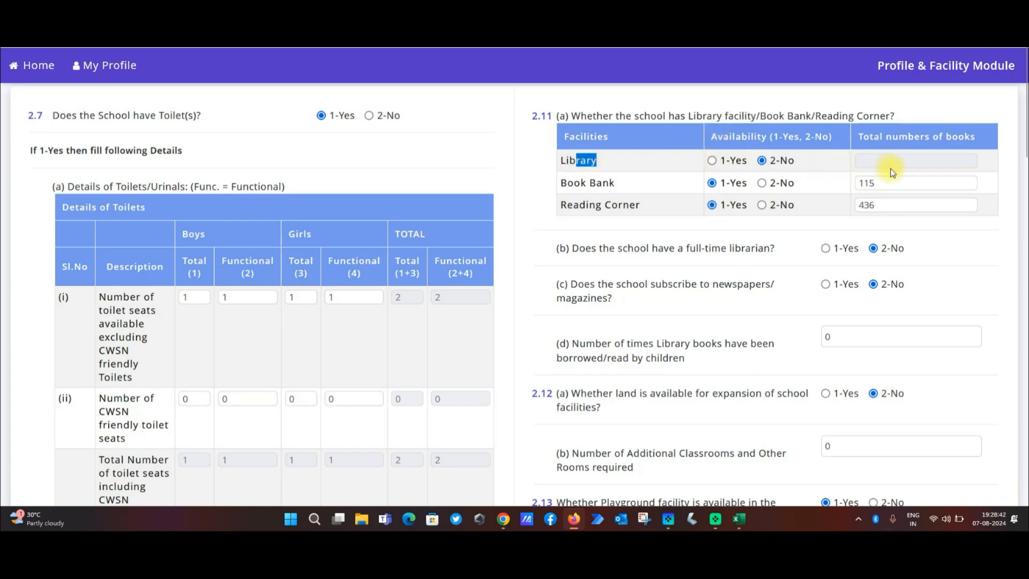
pyautogui.click(576, 183)
pyautogui.moveTo(576, 183); pyautogui.dragTo(604, 186)
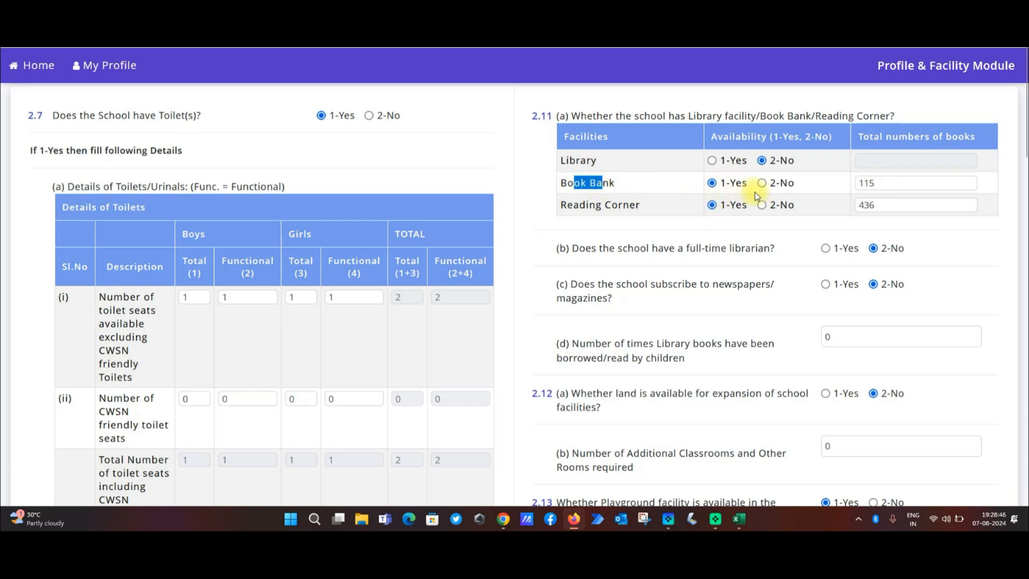
pyautogui.moveTo(596, 205); pyautogui.dragTo(623, 205)
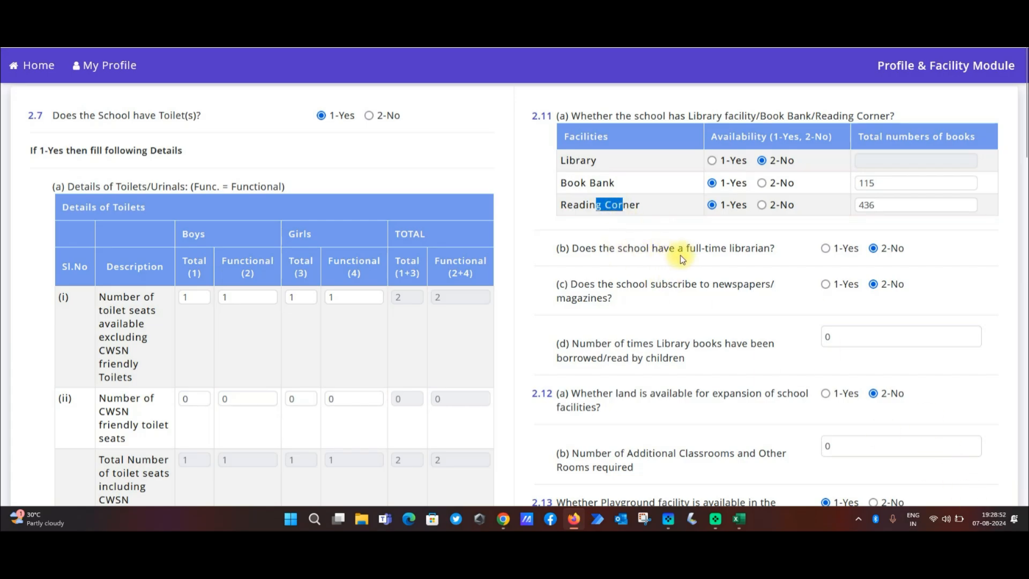
pyautogui.moveTo(649, 250); pyautogui.dragTo(724, 257)
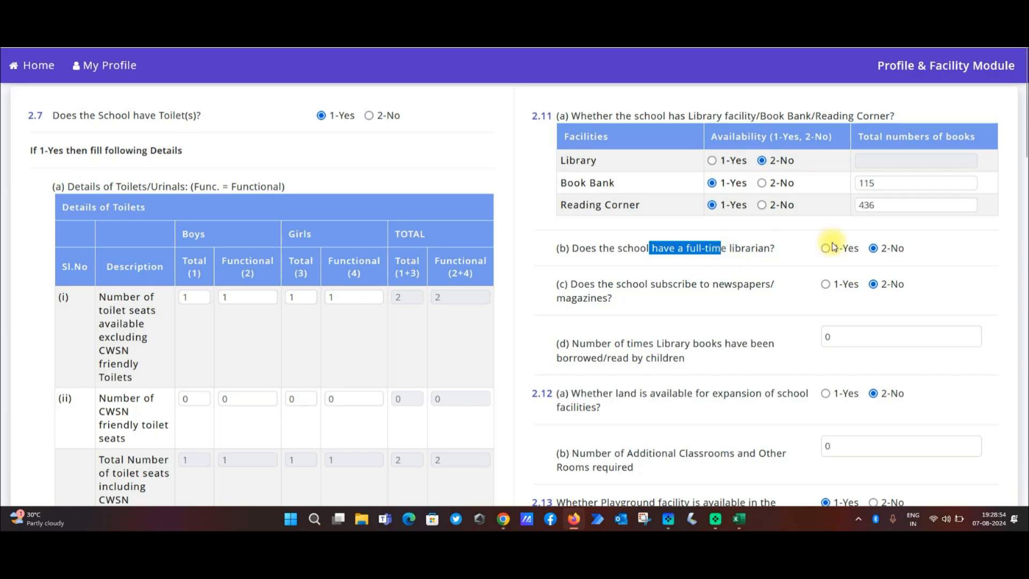
pyautogui.moveTo(640, 284); pyautogui.dragTo(705, 295)
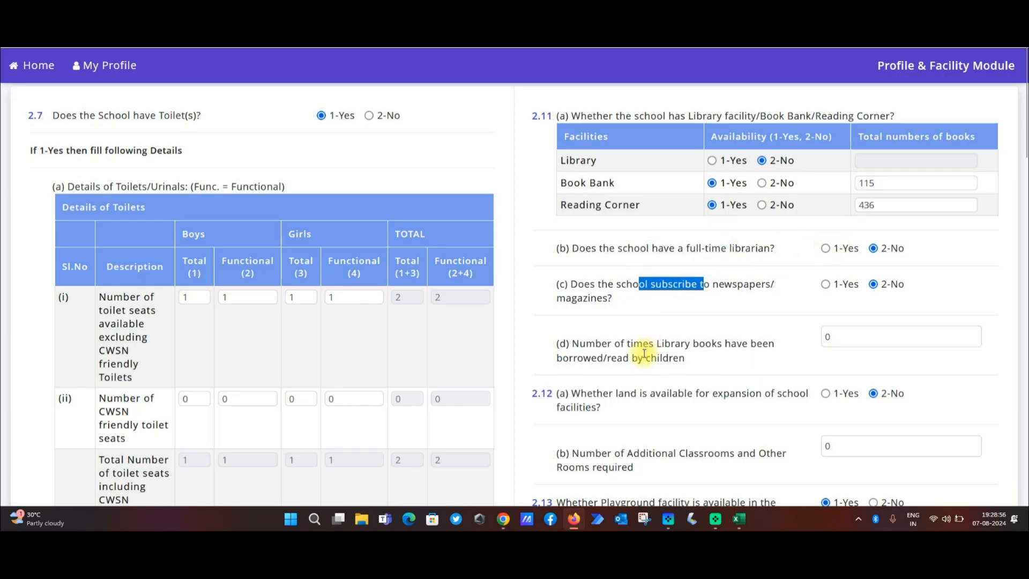
pyautogui.click(589, 347)
pyautogui.moveTo(589, 348); pyautogui.dragTo(705, 345)
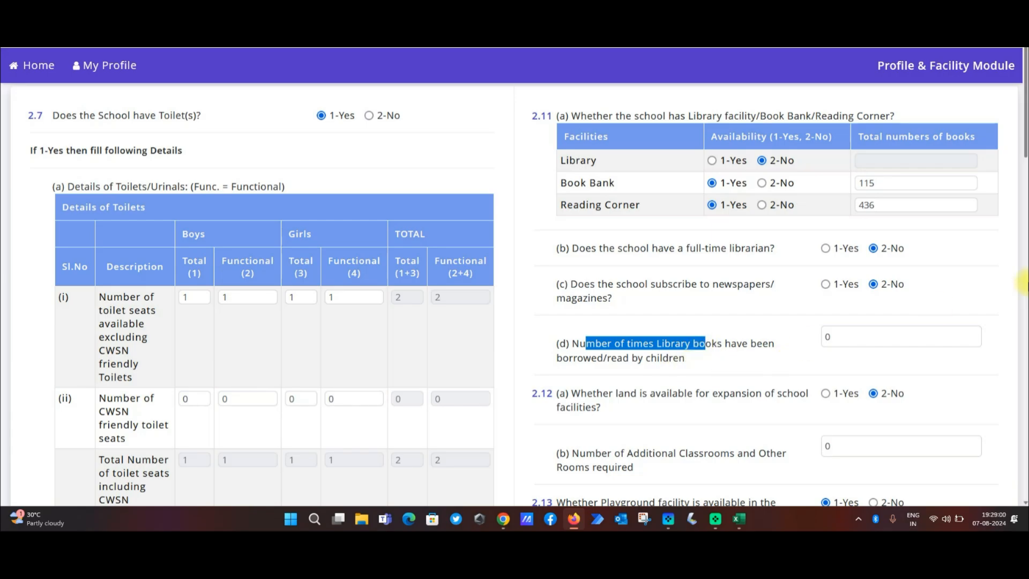
# - Read the land expansion and additional classrooms questions in 2.12, and the playground facility question in 2.13
pyautogui.scroll(-3, 1024, 173)
pyautogui.scroll(-3, 1024, 172)
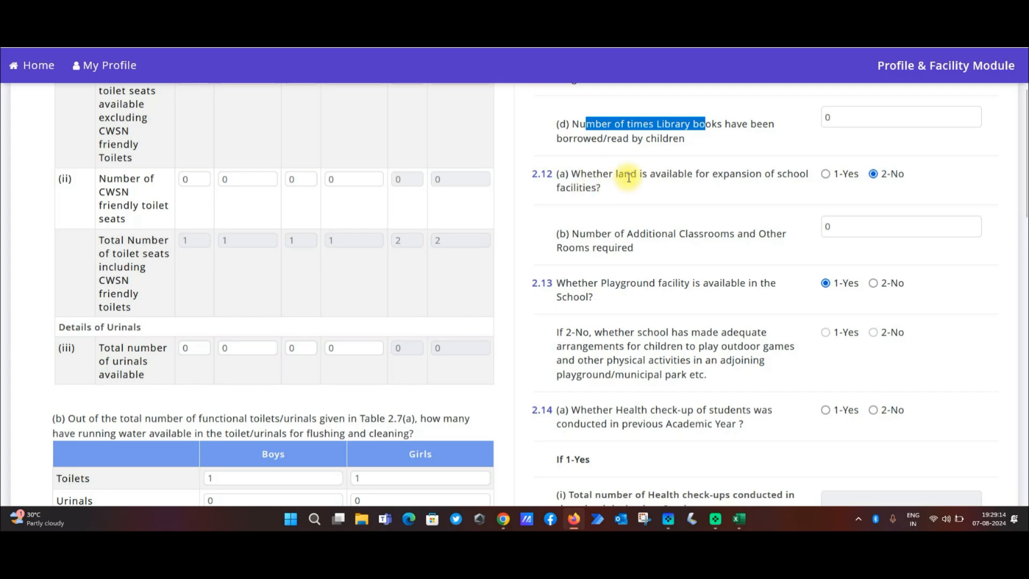
pyautogui.moveTo(619, 173); pyautogui.dragTo(684, 194)
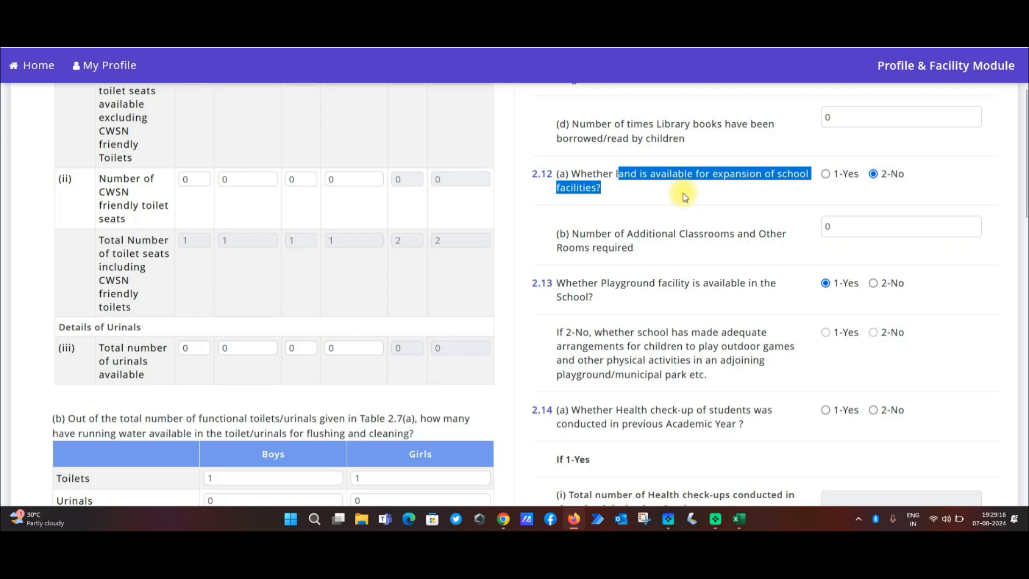
pyautogui.click(593, 234)
pyautogui.moveTo(593, 235); pyautogui.dragTo(744, 243)
pyautogui.click(751, 256)
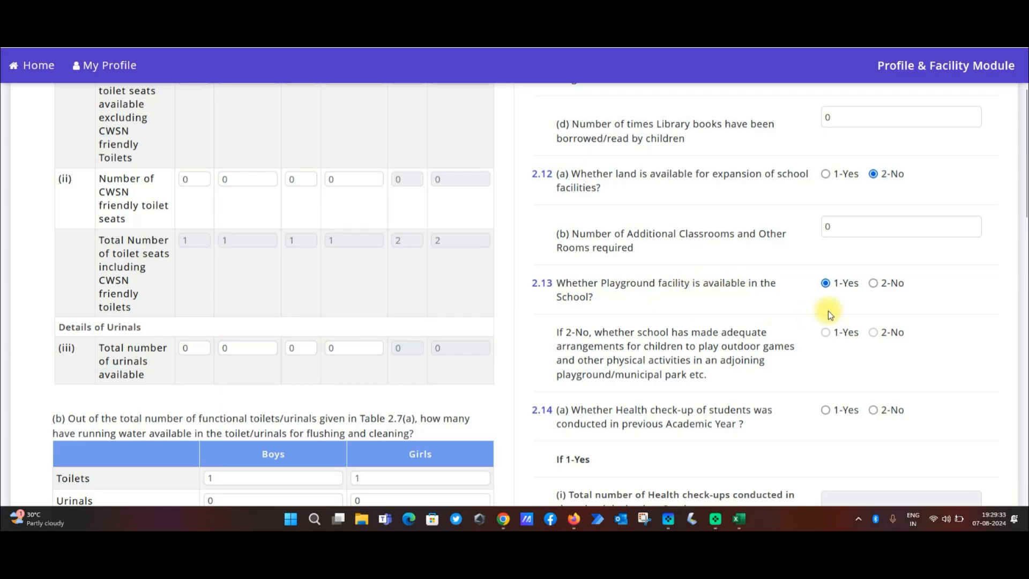
# - Read the 2.14 student health questions, from health check-ups and de-worming tablets to health records, thermal scanner, first aid and essential medicines
pyautogui.moveTo(1025, 159); pyautogui.dragTo(1023, 238)
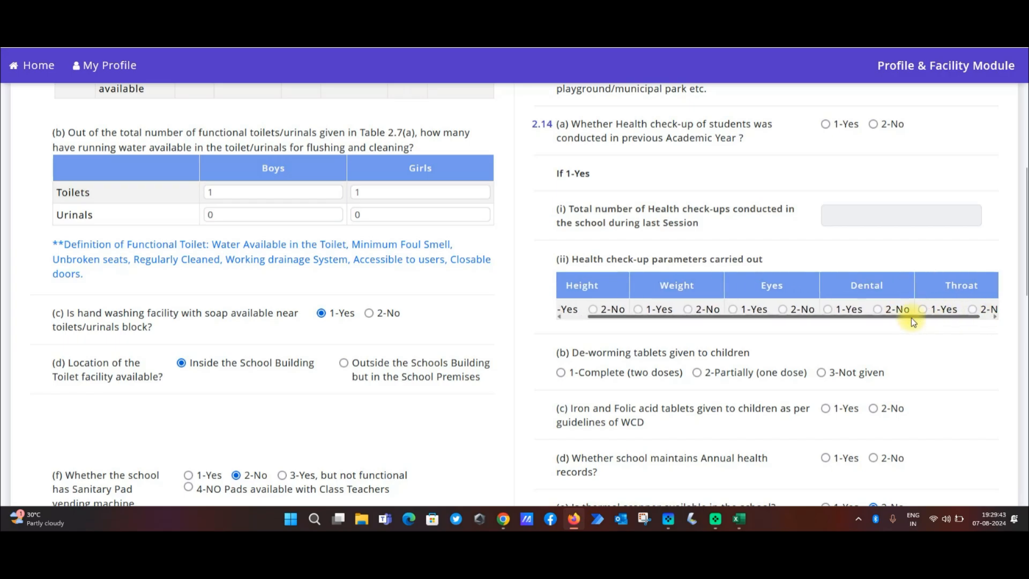
pyautogui.moveTo(1022, 257); pyautogui.dragTo(1026, 328)
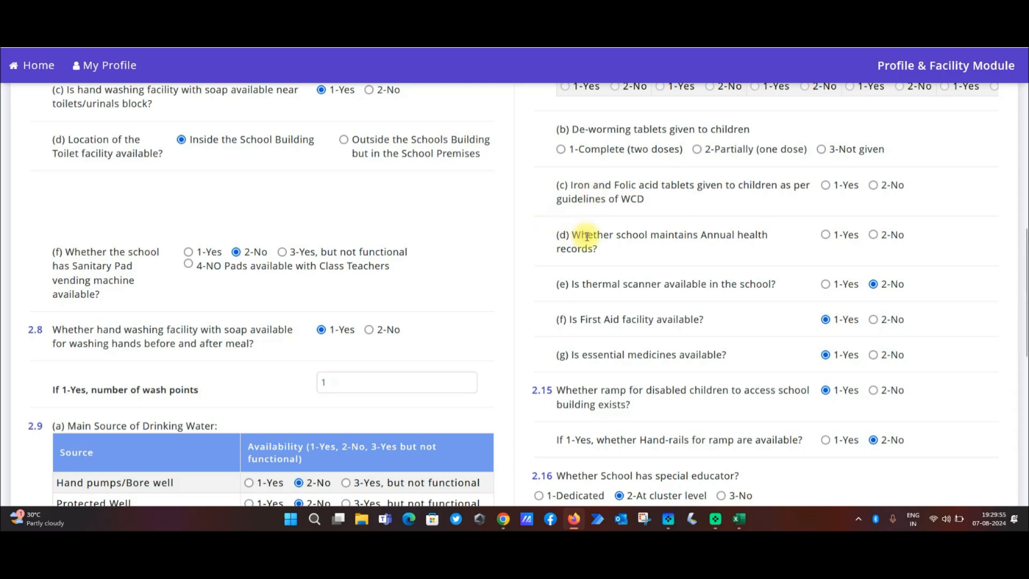
pyautogui.moveTo(741, 235); pyautogui.dragTo(629, 248)
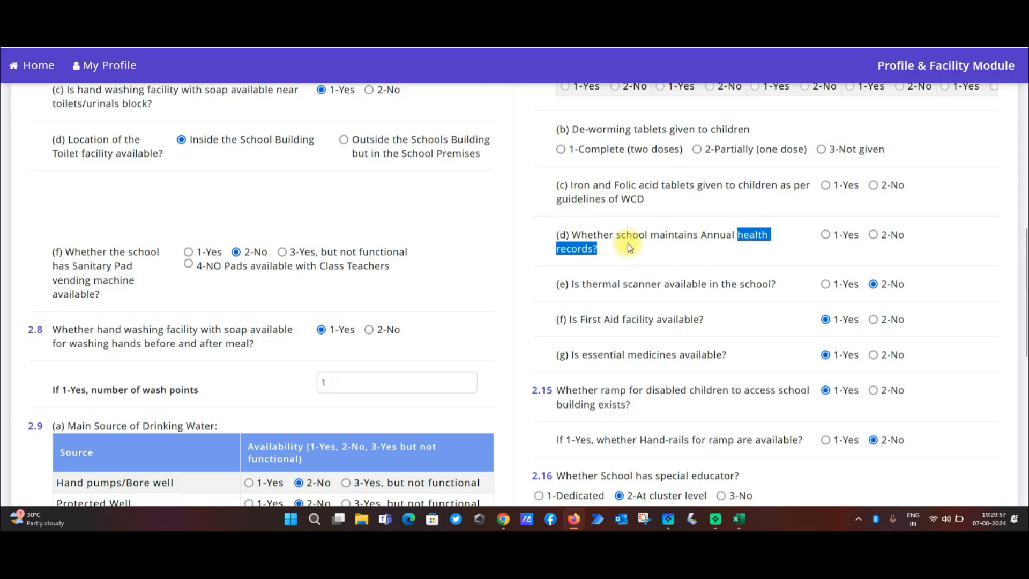
pyautogui.moveTo(603, 289); pyautogui.dragTo(700, 294)
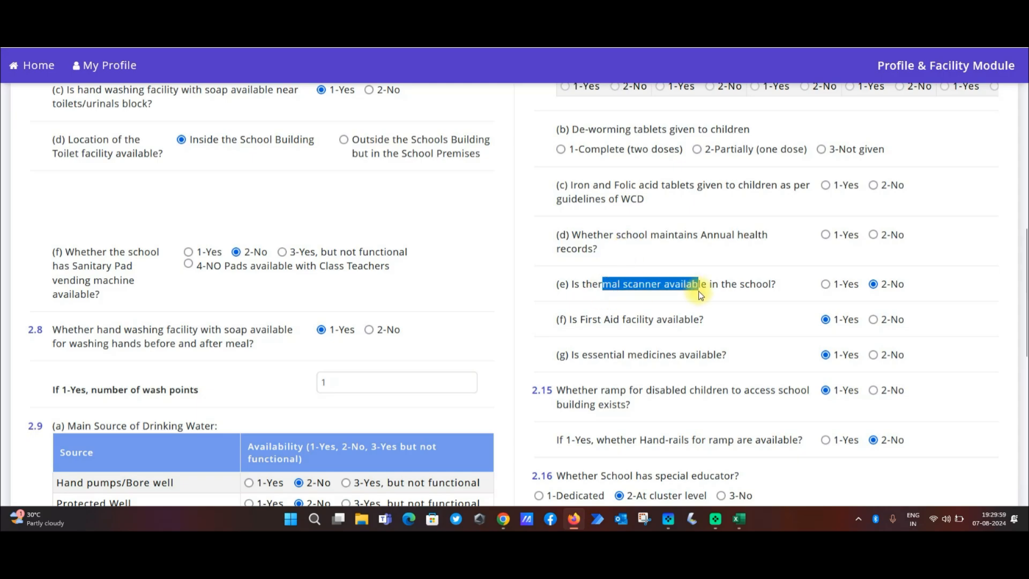
pyautogui.moveTo(598, 320); pyautogui.dragTo(661, 329)
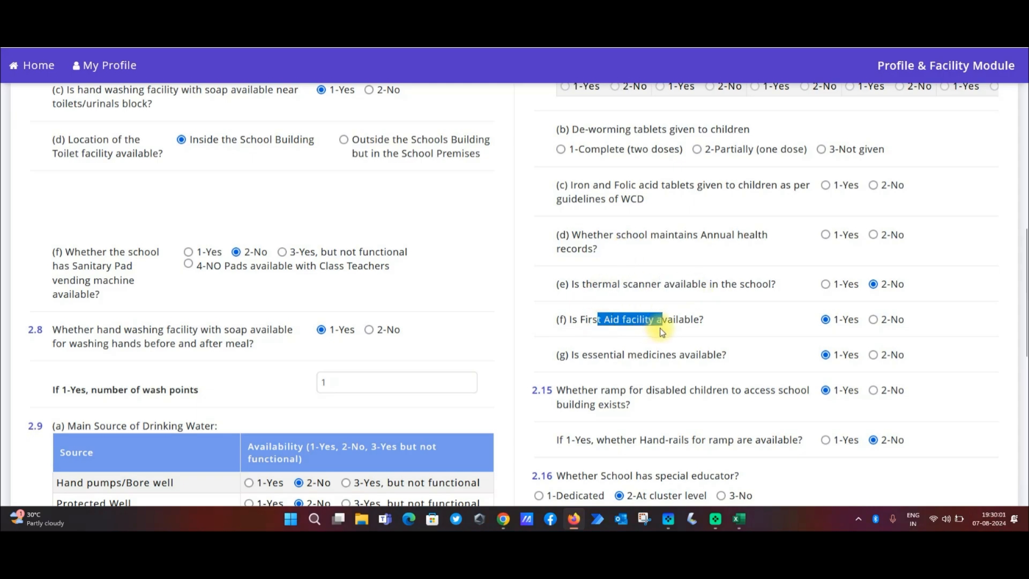
pyautogui.moveTo(598, 355); pyautogui.dragTo(715, 355)
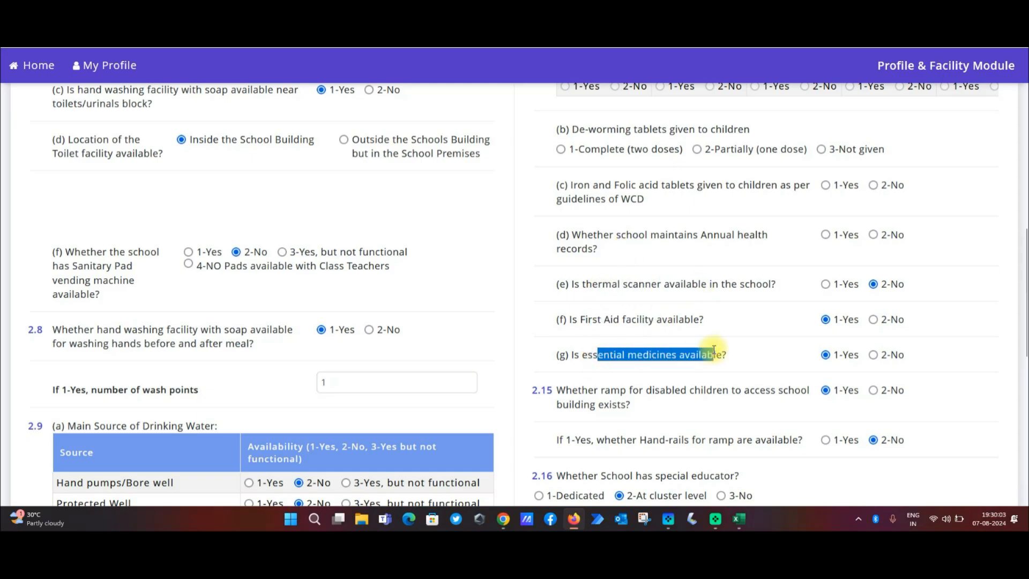
# - Read questions 2.15 to 2.19 on the ramp and hand-rails, special educator, kitchen garden and shed, dustbins and student furniture
pyautogui.moveTo(1025, 285); pyautogui.dragTo(1025, 355)
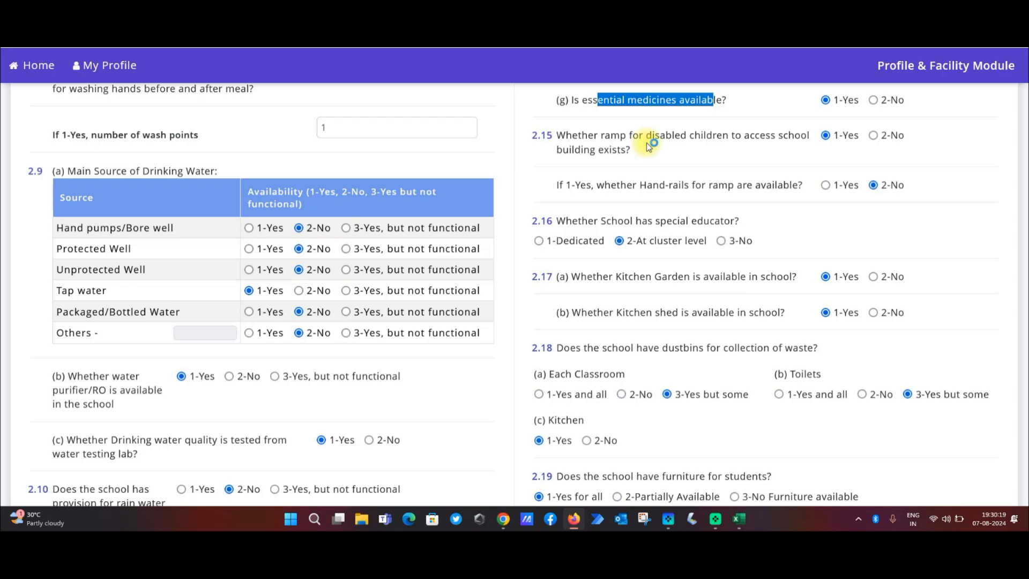
pyautogui.moveTo(652, 185); pyautogui.dragTo(713, 183)
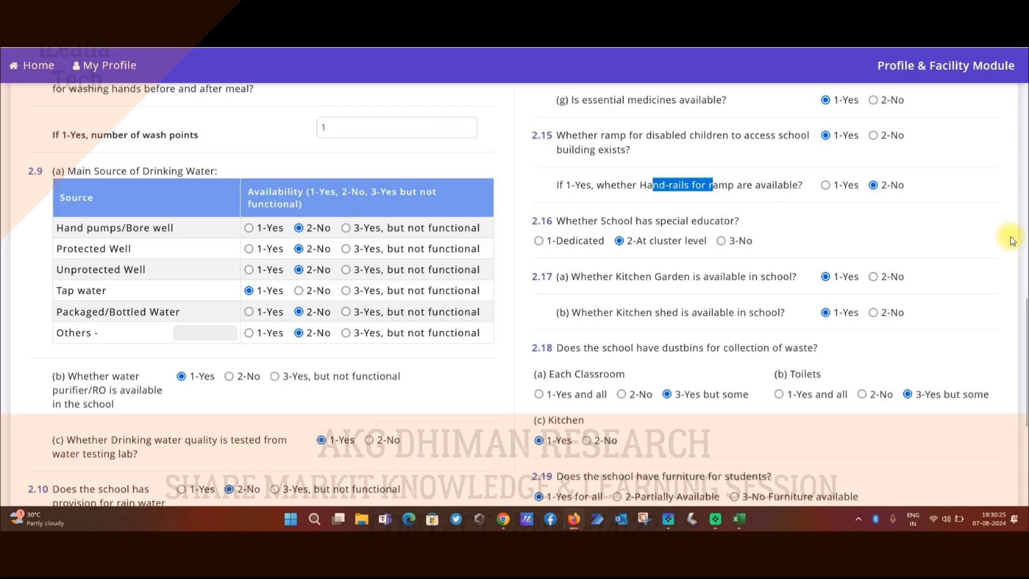
pyautogui.scroll(-3, 1018, 321)
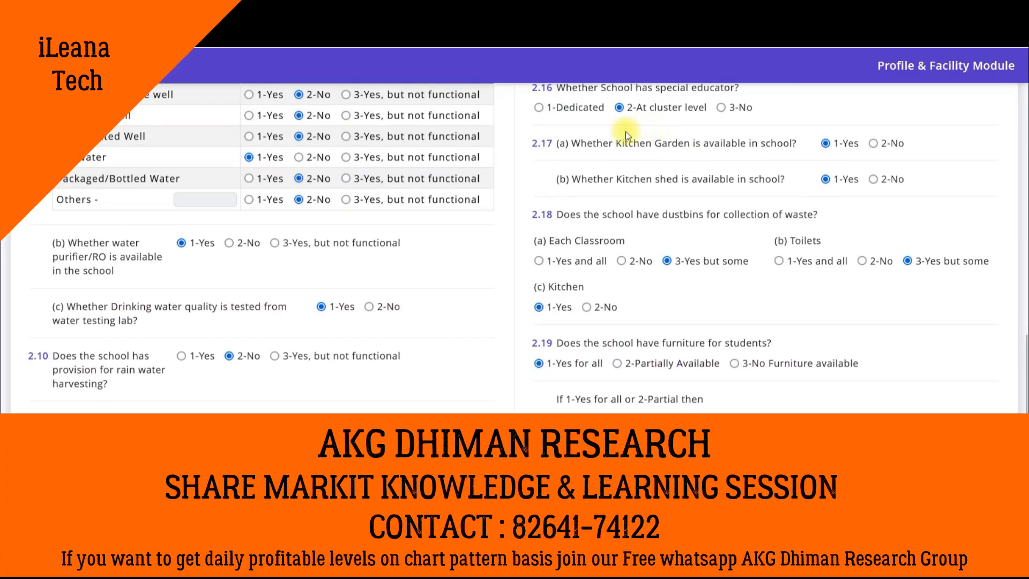
pyautogui.moveTo(594, 142); pyautogui.dragTo(688, 143)
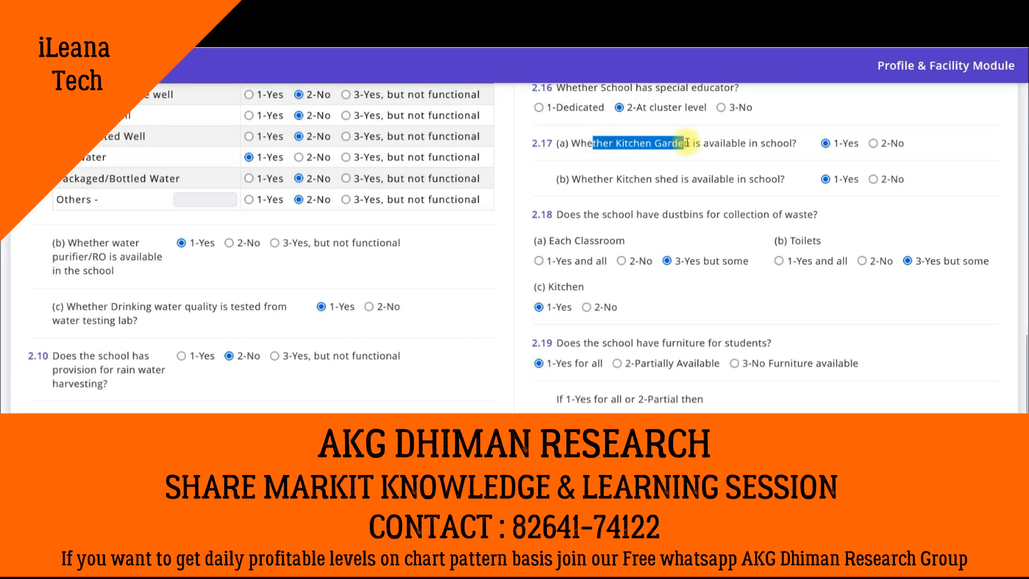
pyautogui.moveTo(612, 214); pyautogui.dragTo(661, 217)
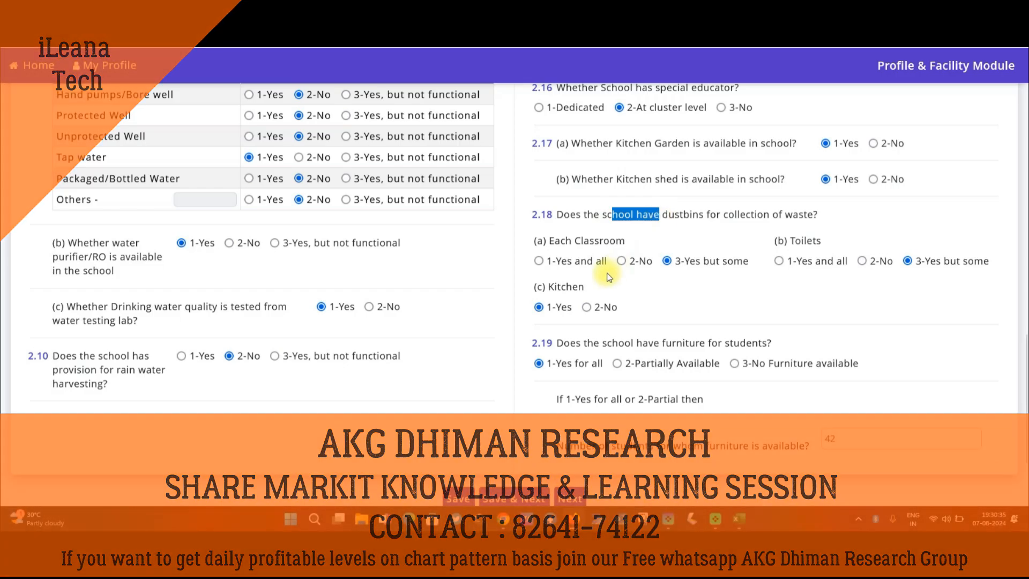
pyautogui.moveTo(555, 286); pyautogui.dragTo(573, 285)
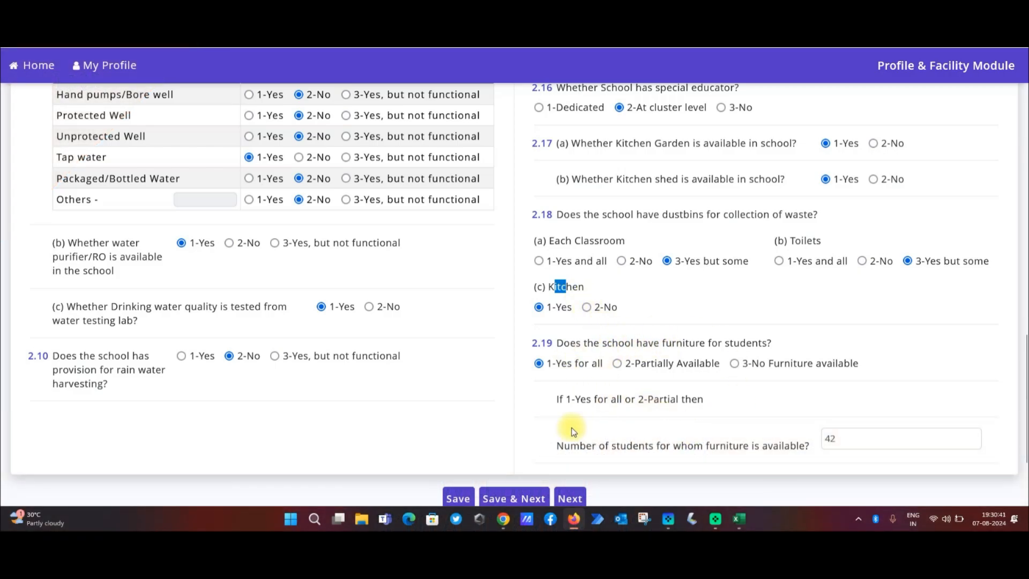
# - Continue to form 2.20 to 2.23 without saving, and read its facilities, laboratories, boarding/hostel and equipment tables
pyautogui.click(576, 497)
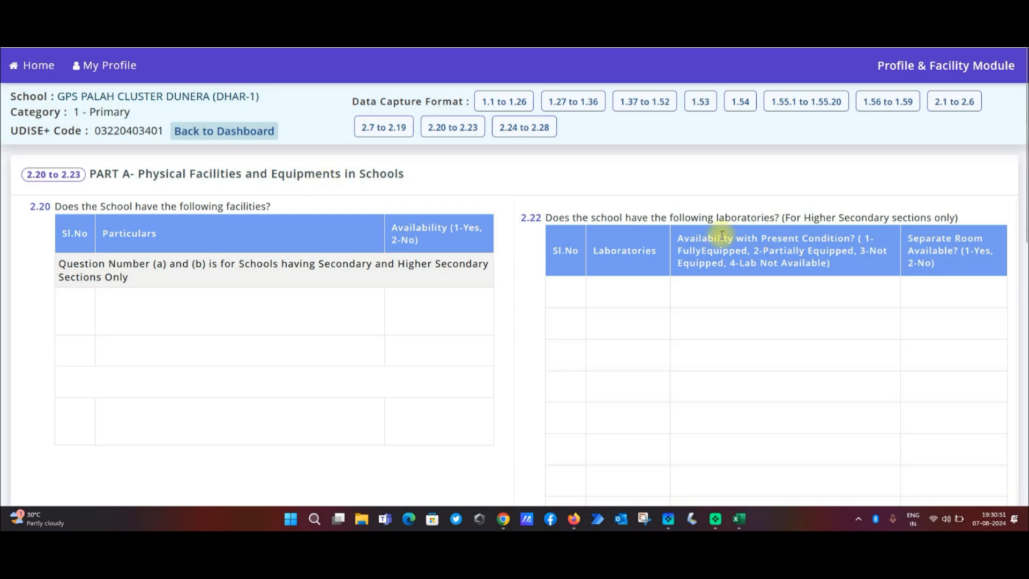
pyautogui.scroll(-2, 1024, 230)
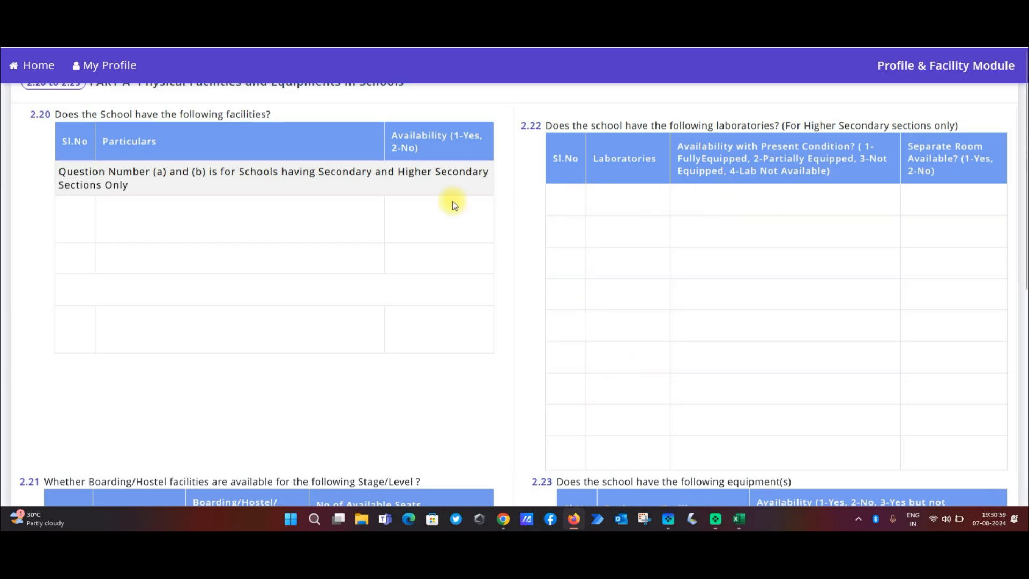
pyautogui.moveTo(1022, 225); pyautogui.dragTo(1023, 353)
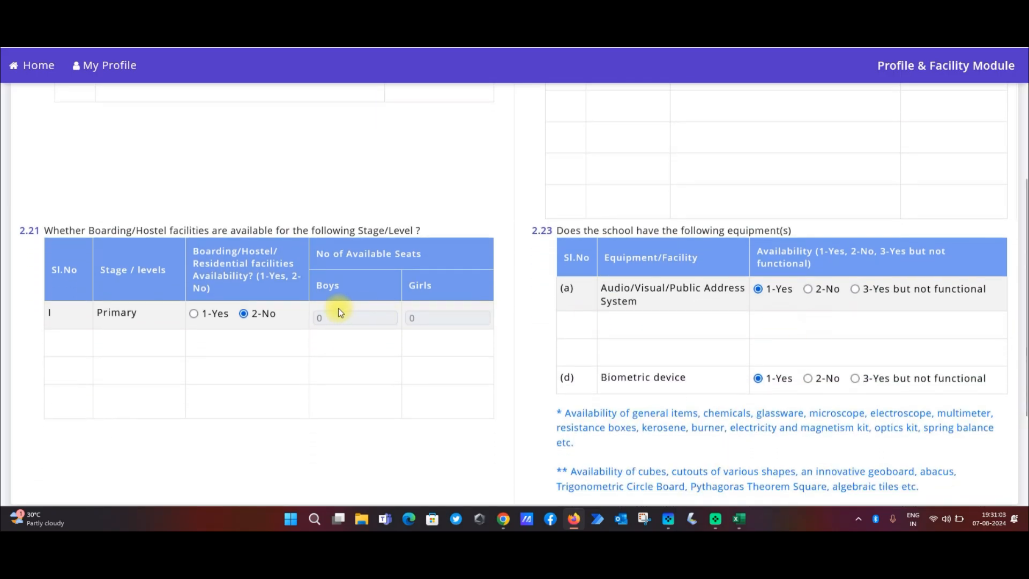
# - Read the boarding/hostel question in 2.21 and the equipment question in 2.23, and continue to form 2.24 to 2.28
pyautogui.moveTo(79, 231); pyautogui.dragTo(246, 240)
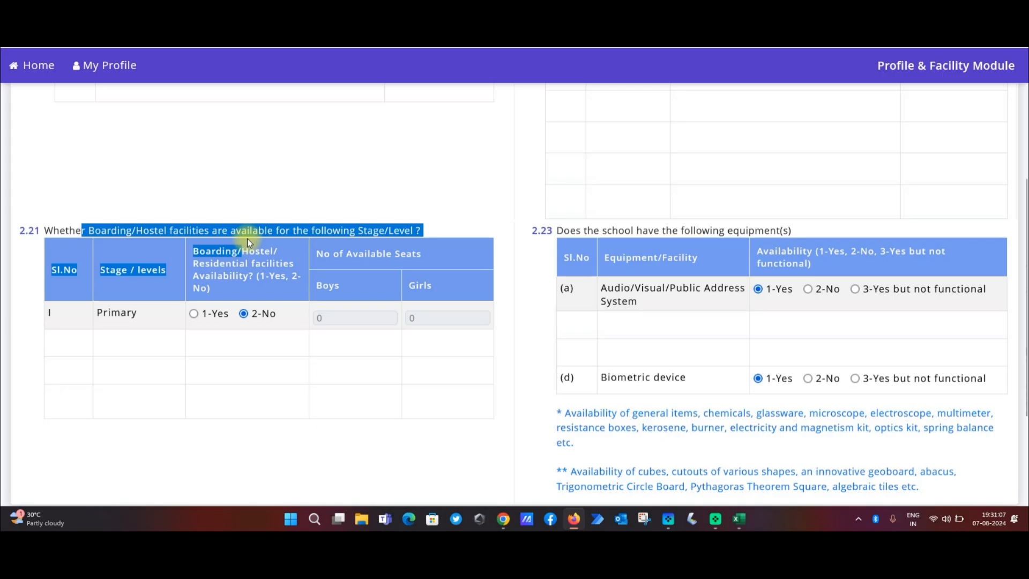
pyautogui.click(256, 258)
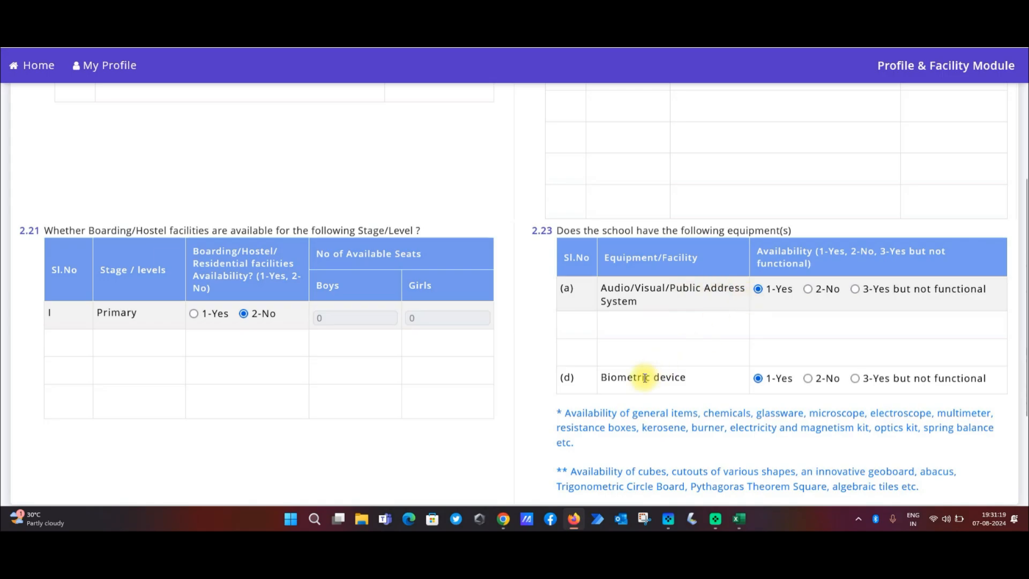
pyautogui.moveTo(1025, 287); pyautogui.dragTo(1024, 392)
pyautogui.click(570, 364)
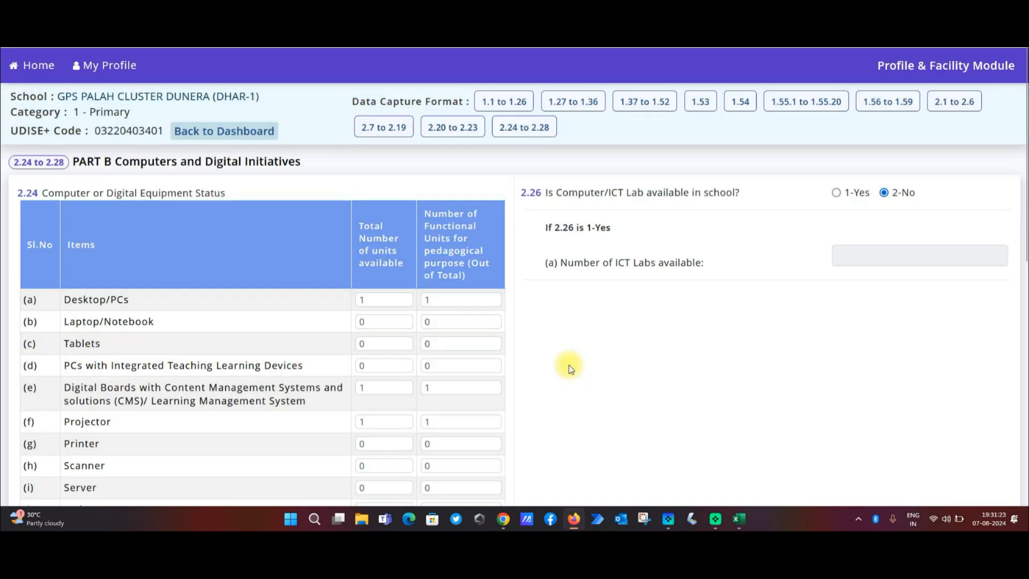
# - Read the 2.24 Computer or Digital Equipment Status table, covering total and functional units for each item
pyautogui.moveTo(1024, 200); pyautogui.dragTo(1024, 269)
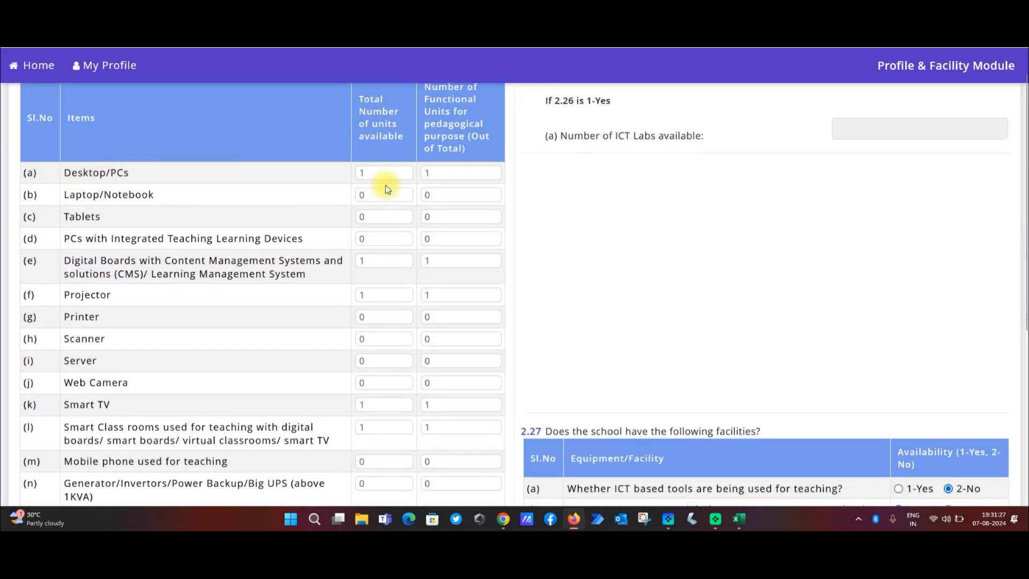
pyautogui.moveTo(365, 111); pyautogui.dragTo(467, 104)
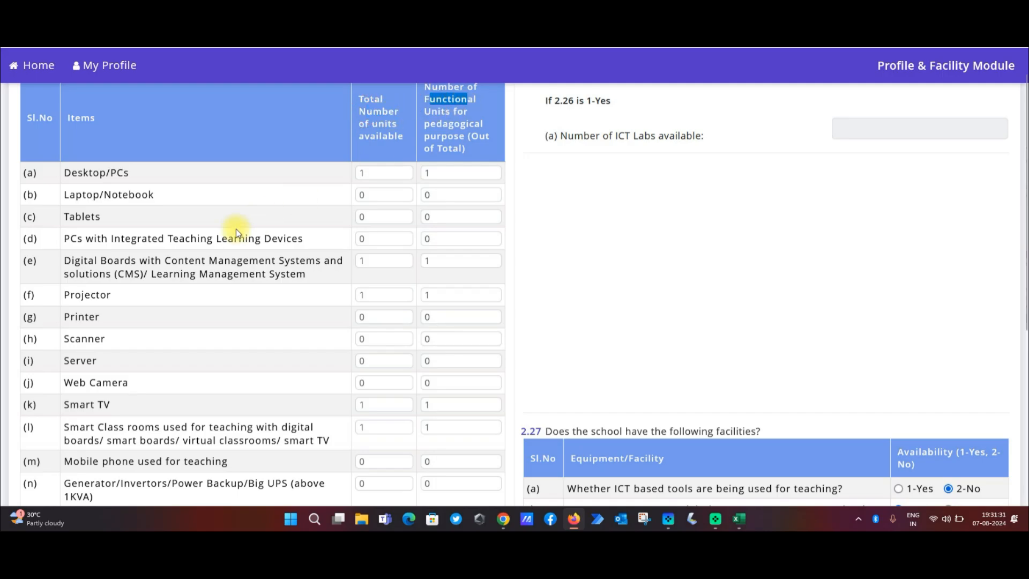
pyautogui.moveTo(119, 194); pyautogui.dragTo(179, 195)
pyautogui.moveTo(75, 218); pyautogui.dragTo(237, 246)
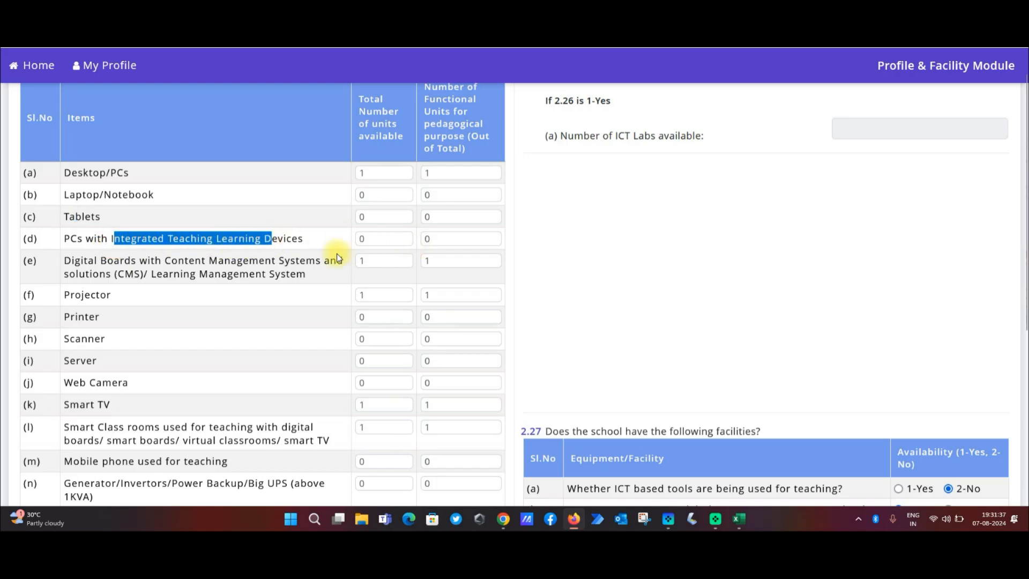
pyautogui.moveTo(77, 261); pyautogui.dragTo(205, 265)
pyautogui.click(104, 300)
pyautogui.moveTo(124, 304); pyautogui.dragTo(92, 317)
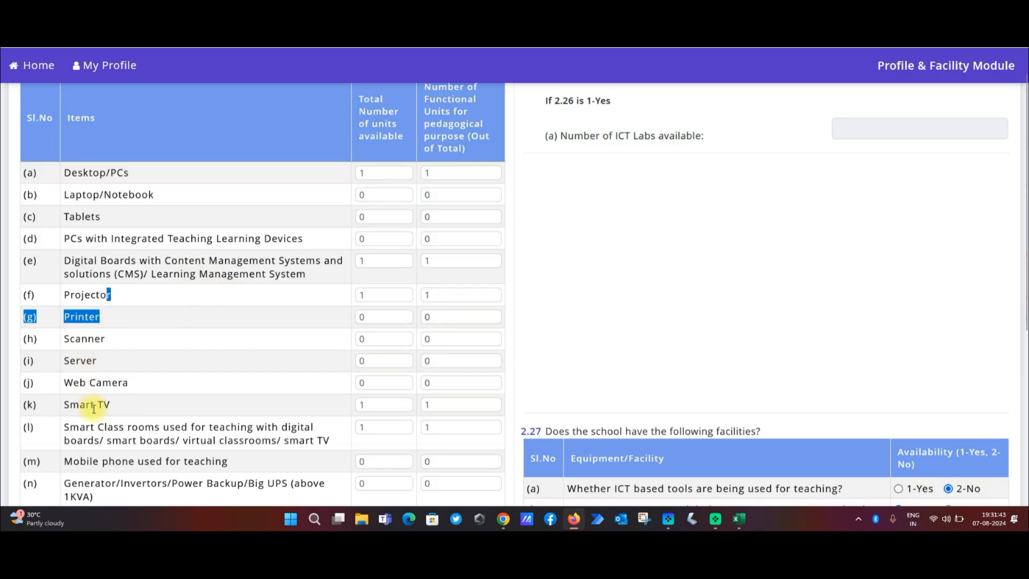
# - Read the internet facility questions in 2.25 and view the available internet connection types without changing the selection
pyautogui.moveTo(1023, 287); pyautogui.dragTo(1024, 410)
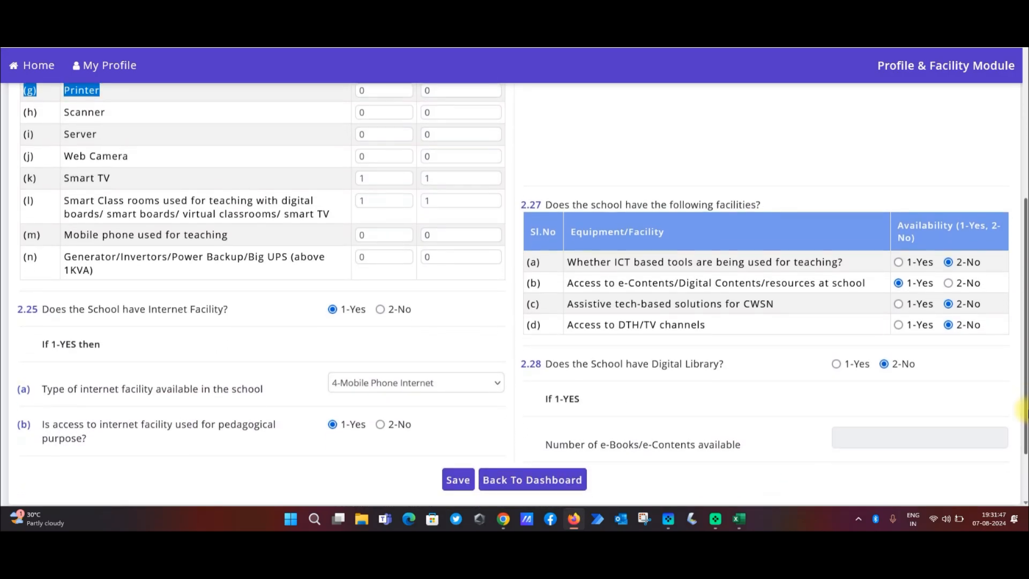
pyautogui.click(92, 309)
pyautogui.moveTo(112, 309); pyautogui.dragTo(205, 303)
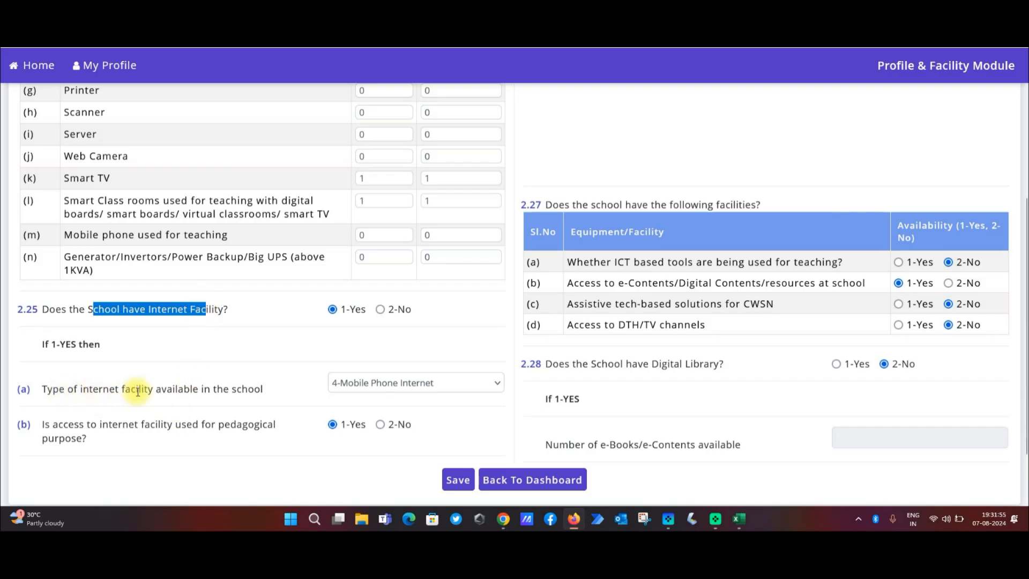
pyautogui.click(387, 383)
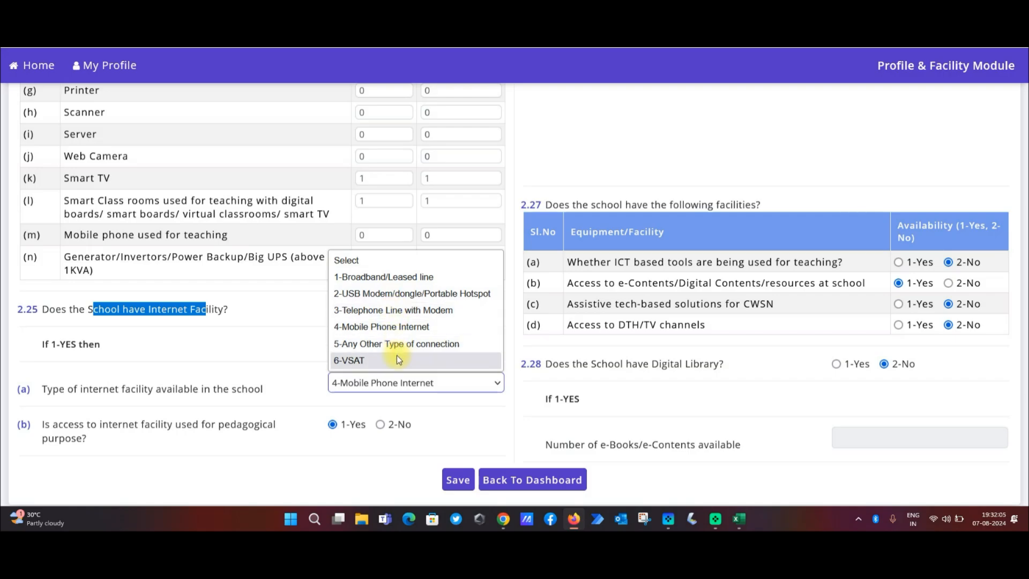
pyautogui.click(282, 339)
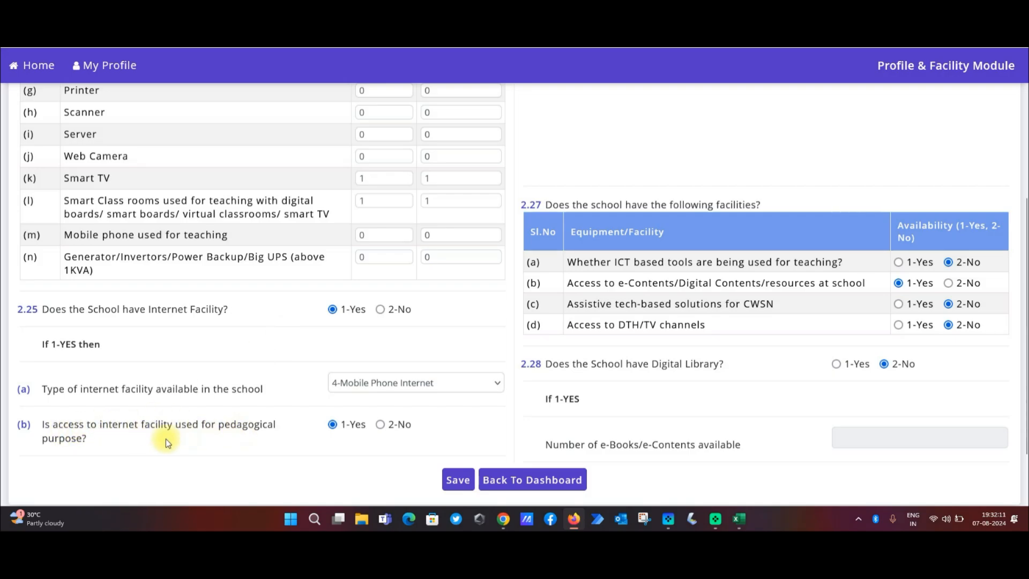
# - Read the Computer/ICT Lab question in 2.26, the digital facilities table in 2.27 and the Digital Library question in 2.28
pyautogui.moveTo(1023, 426); pyautogui.dragTo(1024, 231)
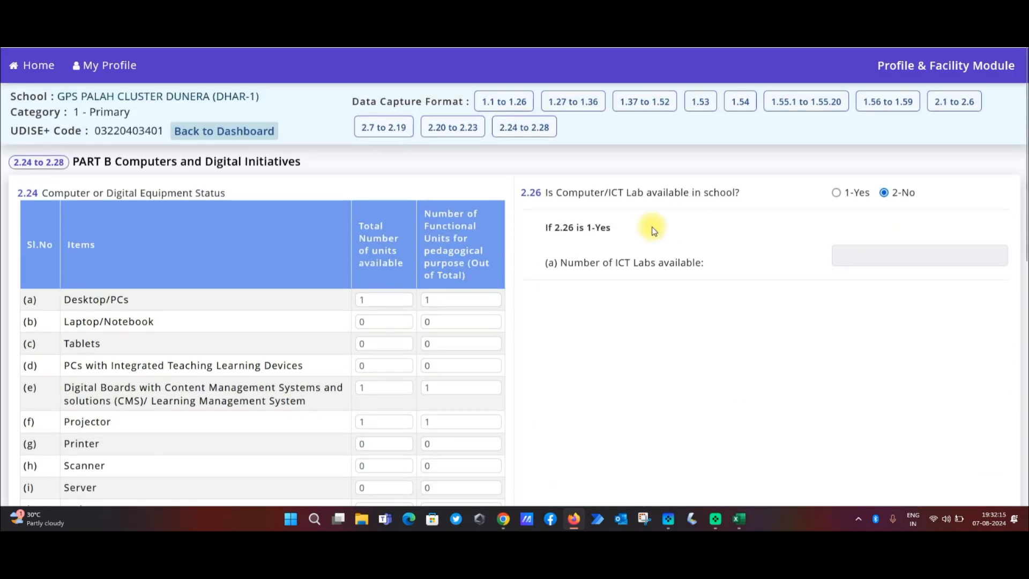
pyautogui.moveTo(1024, 194); pyautogui.dragTo(1022, 403)
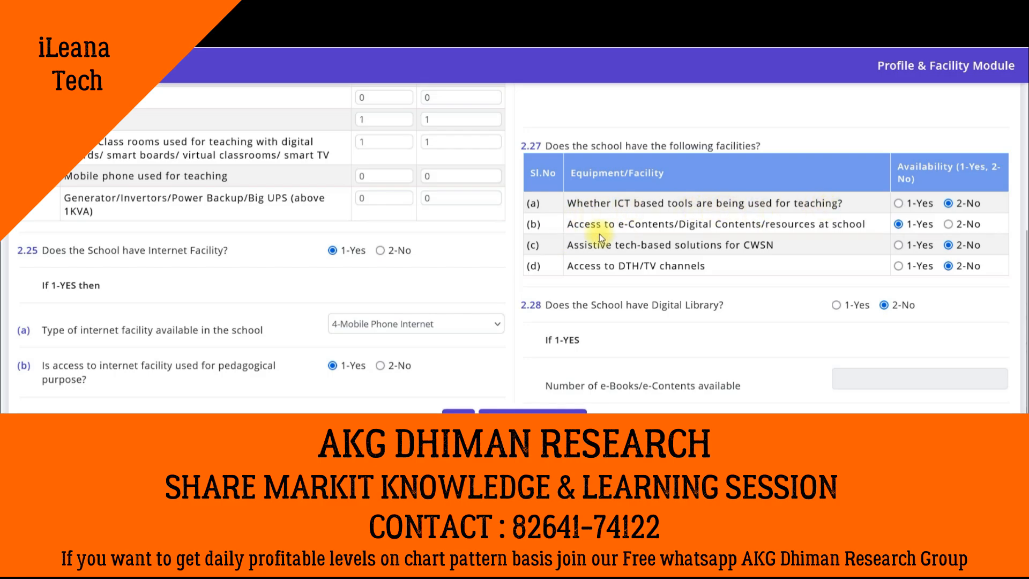
pyautogui.moveTo(588, 245); pyautogui.dragTo(650, 245)
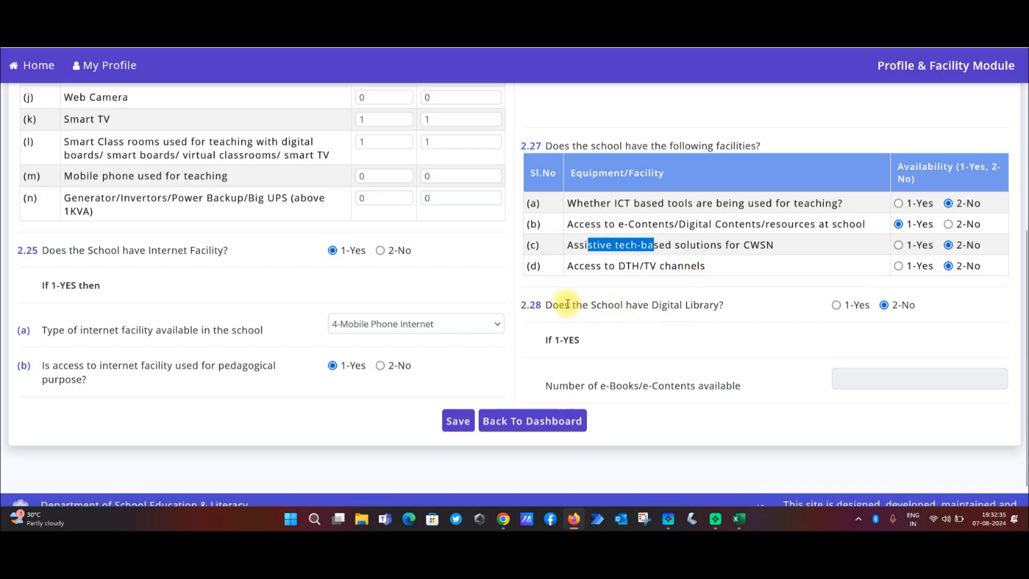
pyautogui.moveTo(566, 303); pyautogui.dragTo(657, 314)
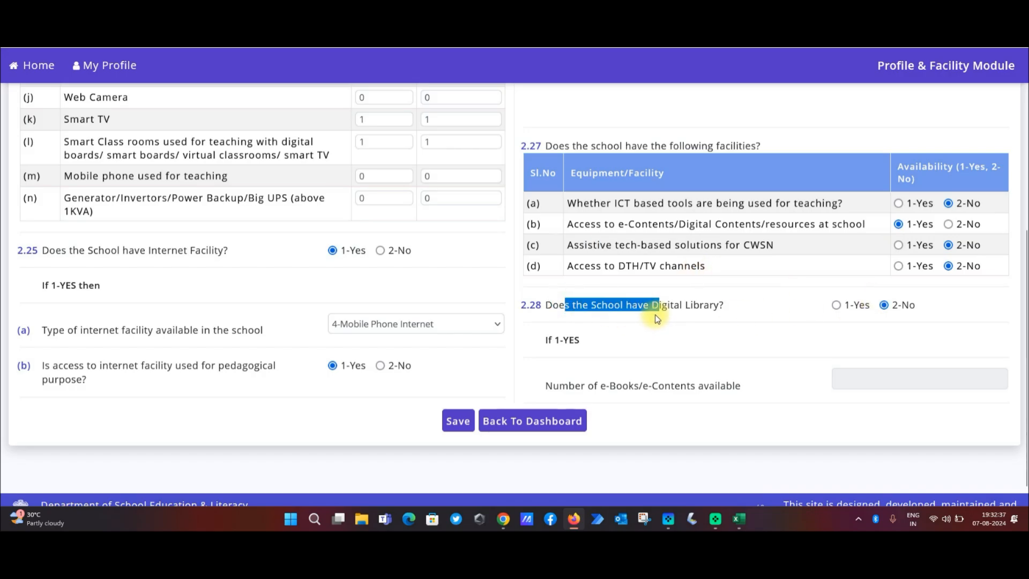
pyautogui.click(465, 424)
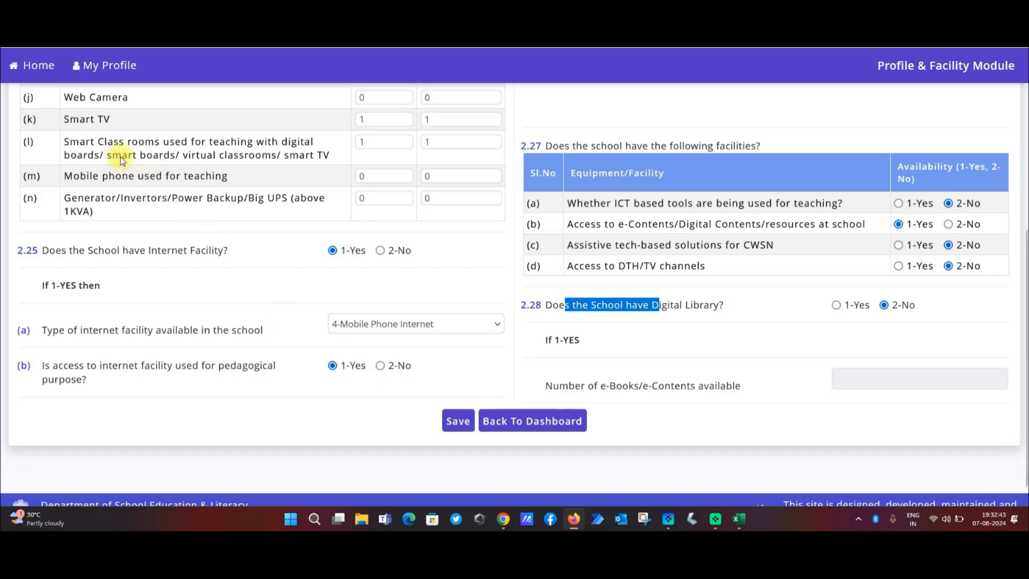
# - Return to the home page, reopen Profile & Facility, and review the status of the Section 1 and Section 2 forms
pyautogui.click(29, 67)
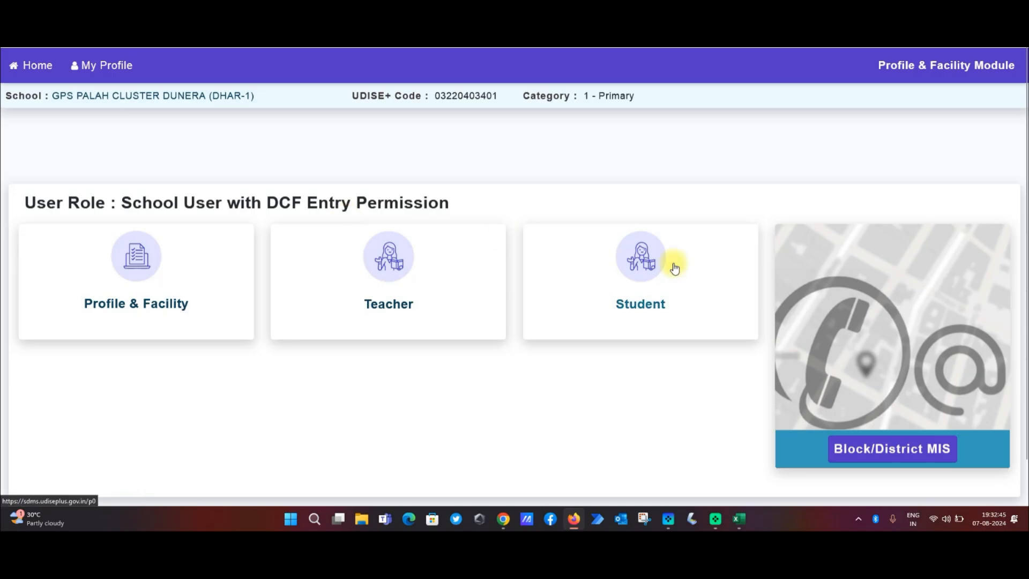
pyautogui.click(153, 266)
pyautogui.moveTo(1023, 139); pyautogui.dragTo(1020, 254)
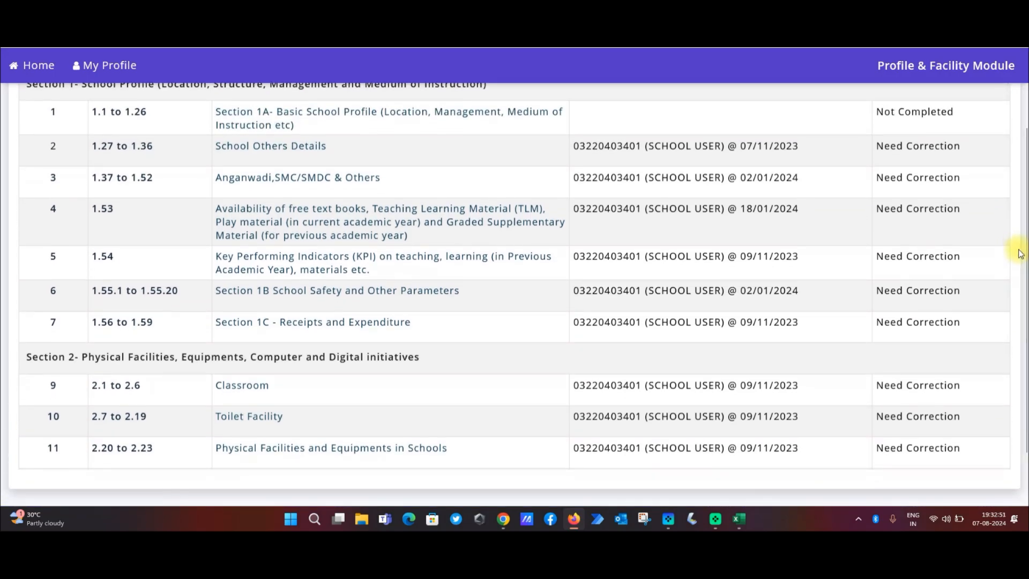